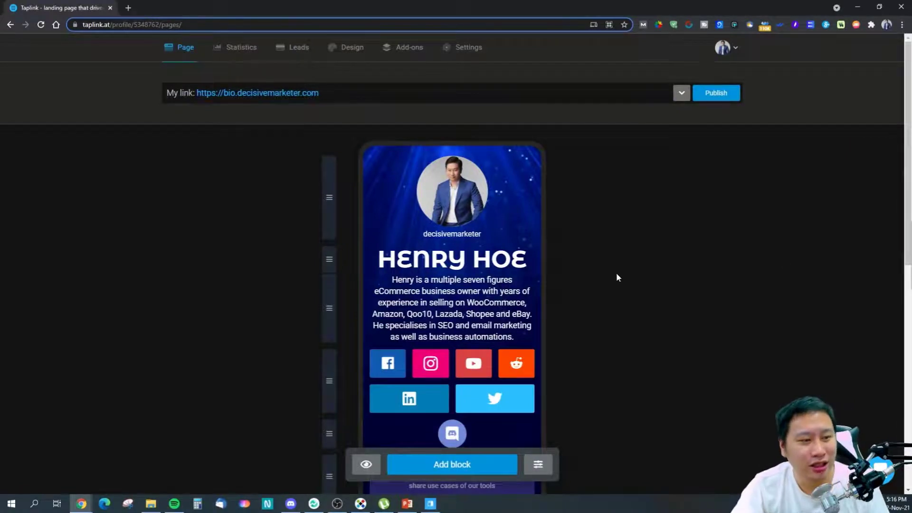
Preview the bio page through all its social and business link blocks, return to editing, and check its public link.
scroll(616, 273, "down", 7)
scroll(622, 291, "up", 9)
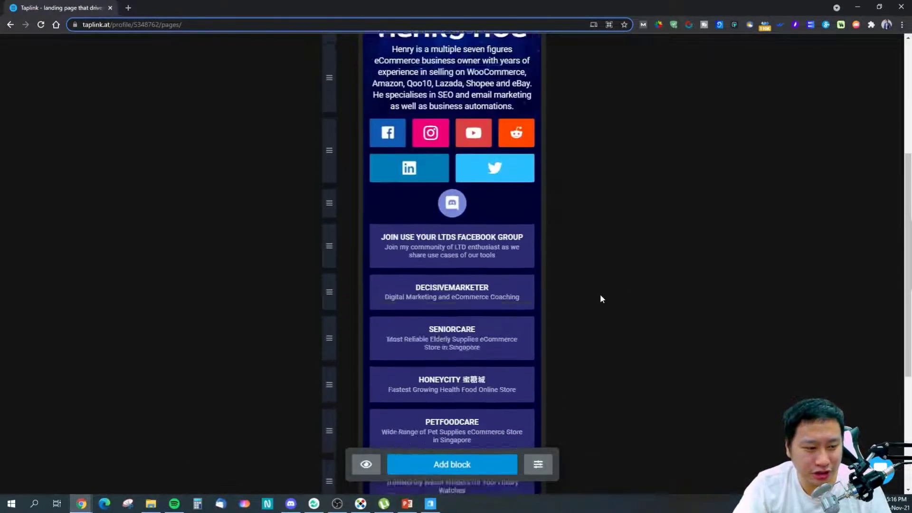
left_click(365, 463)
scroll(376, 450, "down", 2)
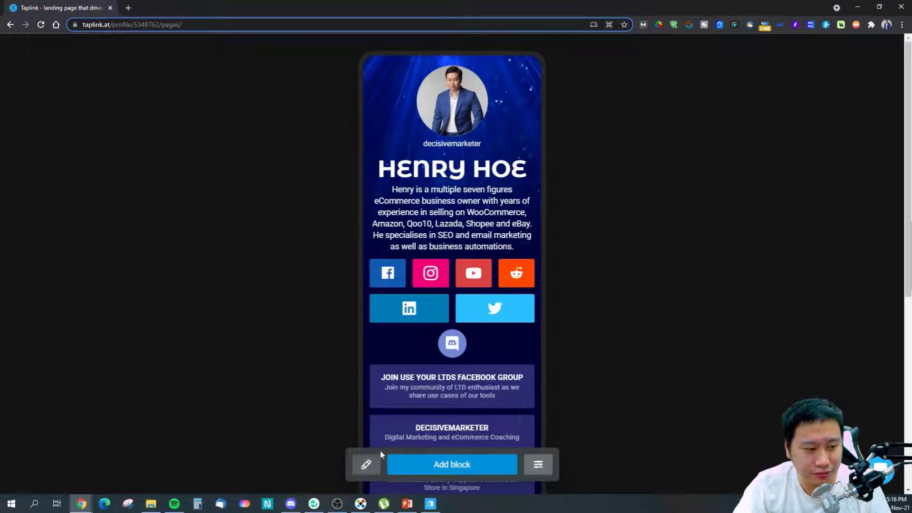
scroll(421, 356, "down", 7)
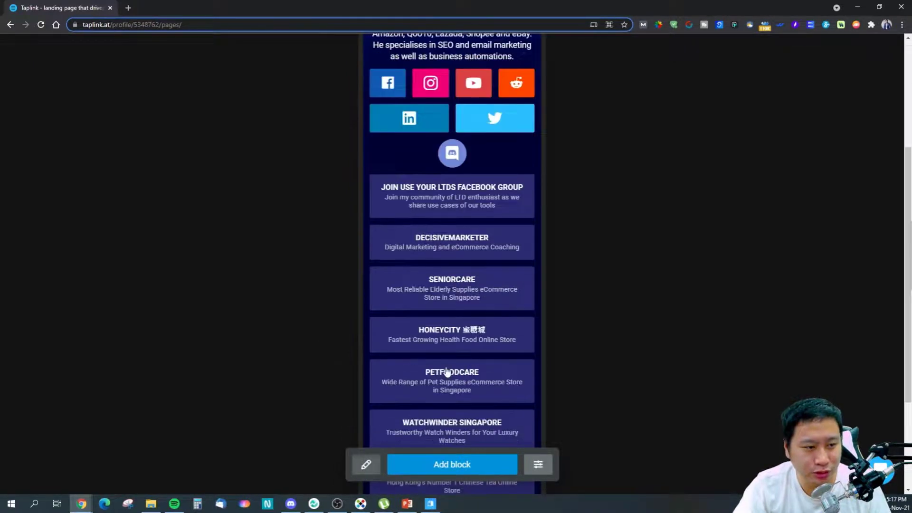
scroll(414, 358, "up", 1)
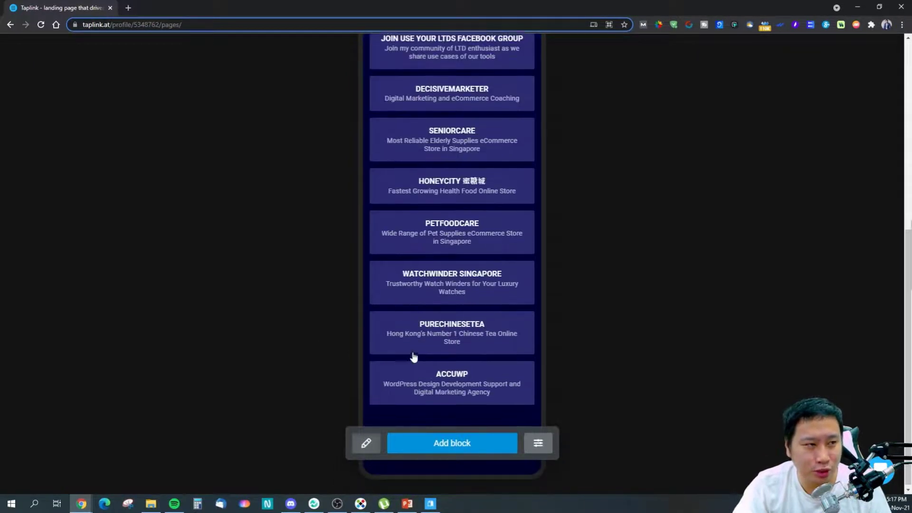
scroll(413, 354, "up", 6)
left_click(366, 464)
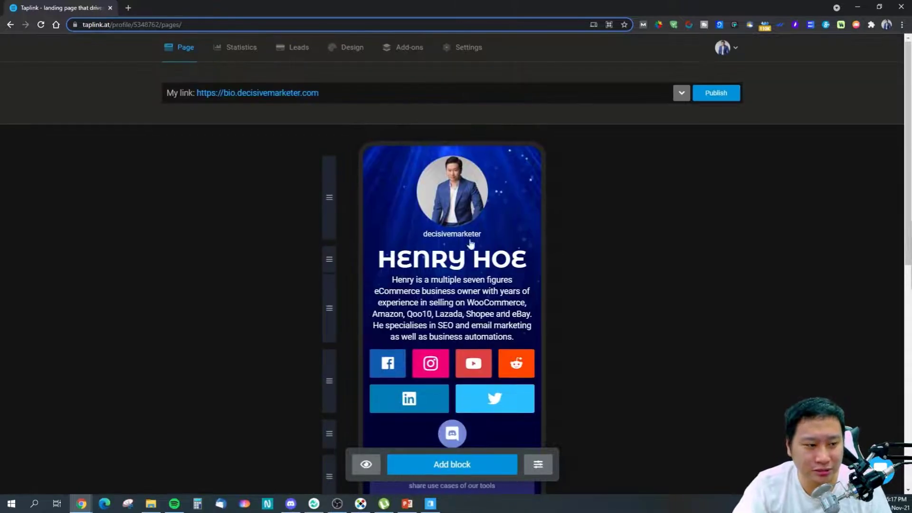
left_click_drag(319, 92, 202, 92)
left_click(207, 195)
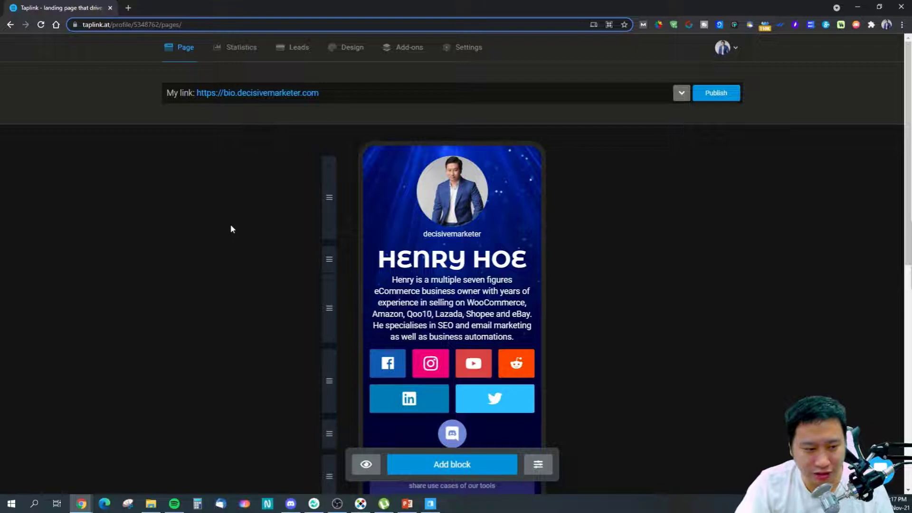
Switch the page's display mode from Phone to Desktop and review the desktop layout from header to link blocks.
scroll(231, 229, "down", 3)
left_click(545, 463)
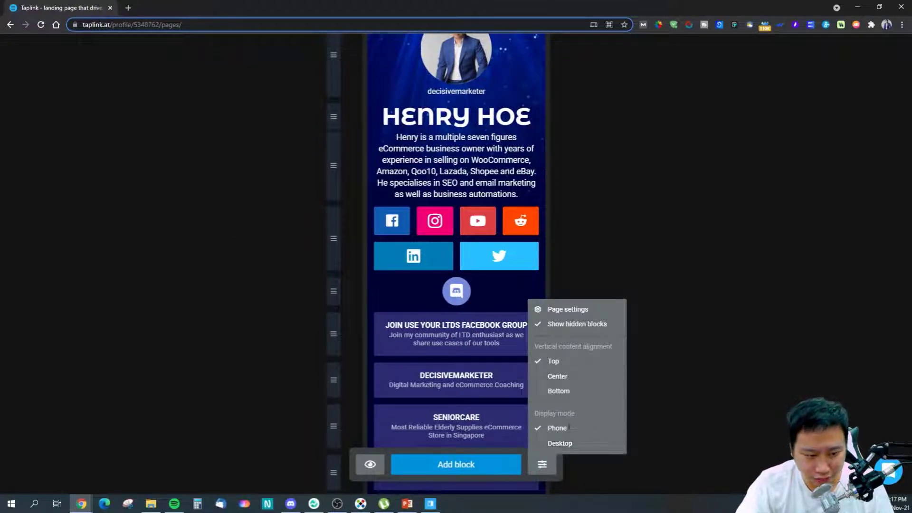
left_click(572, 447)
scroll(648, 289, "up", 3)
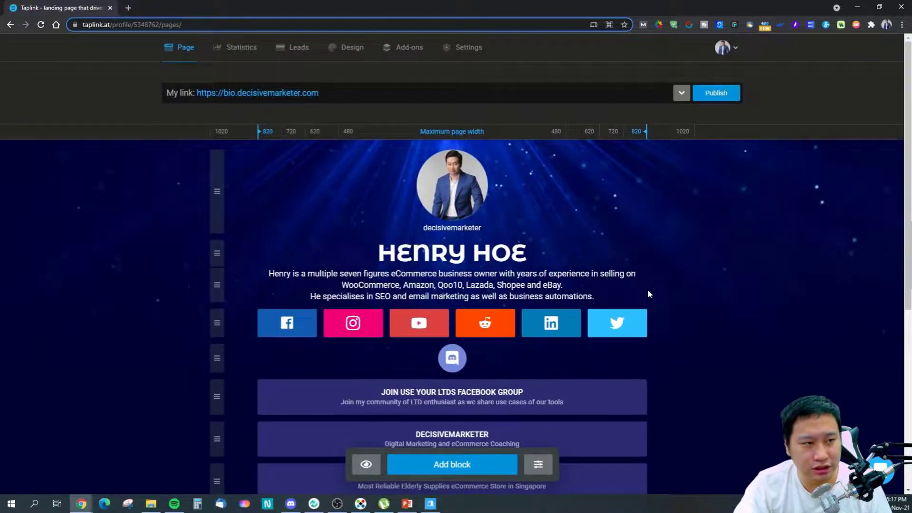
scroll(648, 289, "down", 5)
scroll(648, 289, "up", 3)
scroll(648, 289, "up", 3)
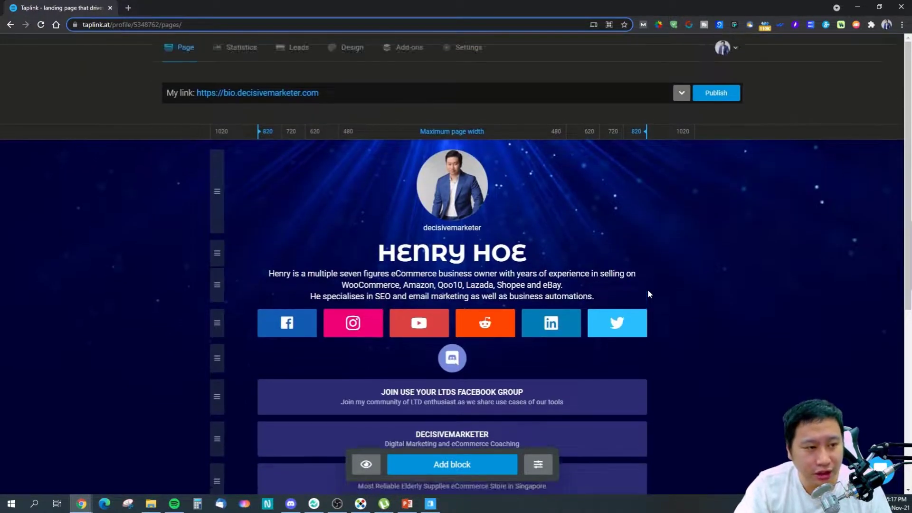
Try maximum page widths of 720 and 620, set the width to 1020, and return the display mode to Phone.
left_click(613, 135)
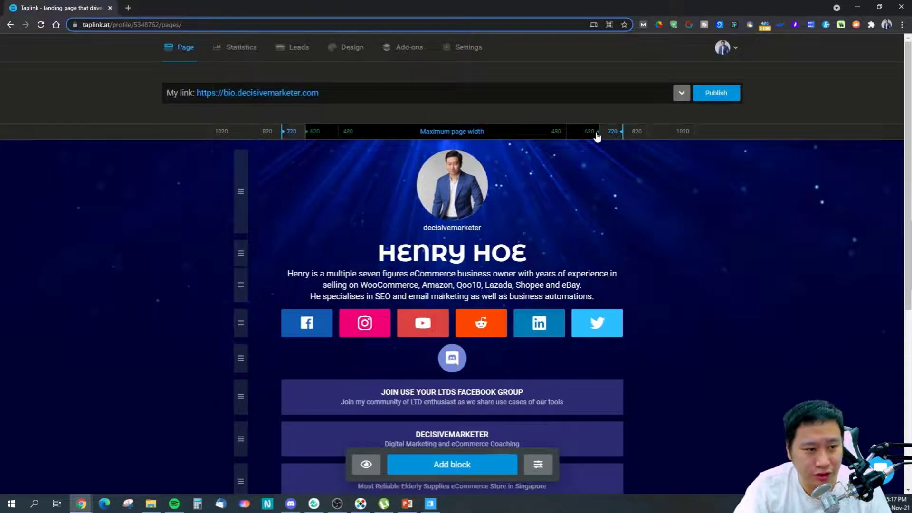
left_click(558, 138)
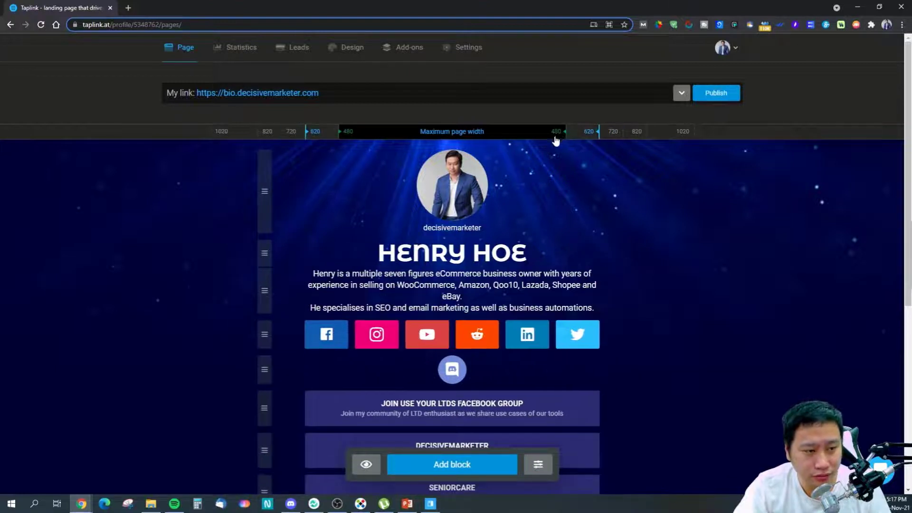
left_click(682, 134)
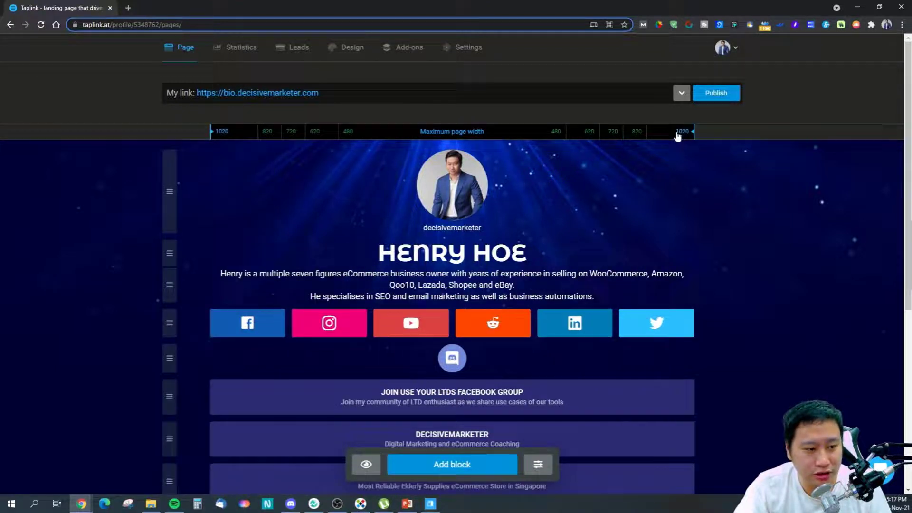
left_click(538, 464)
left_click(551, 427)
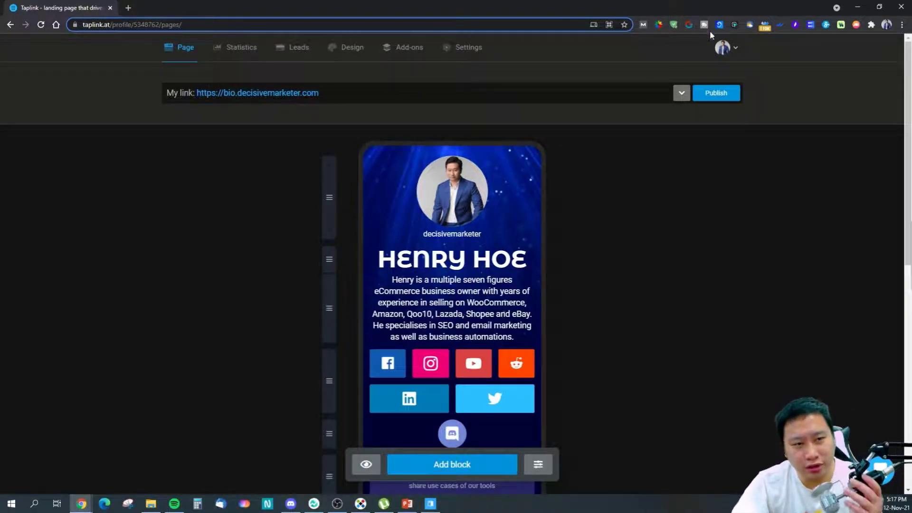
View the account's shared access list and the form for granting full or limited access, closing it without sharing.
left_click(722, 48)
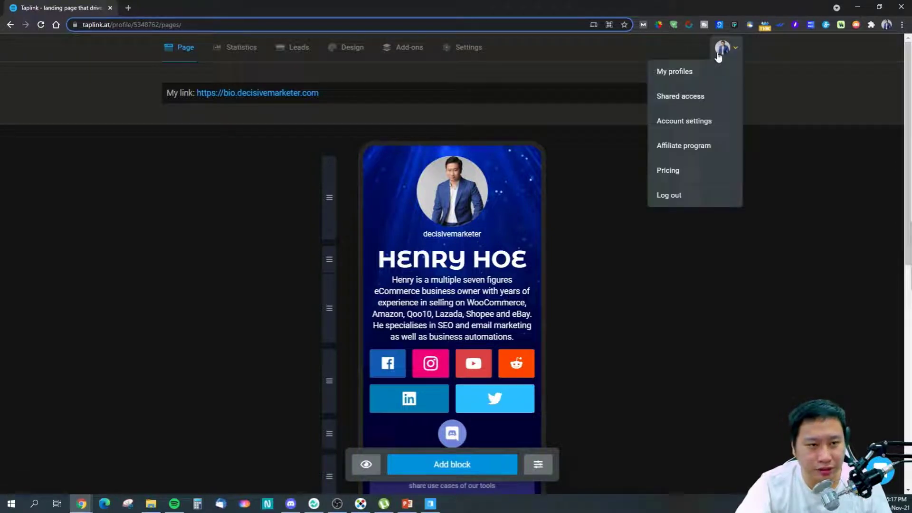
left_click(701, 98)
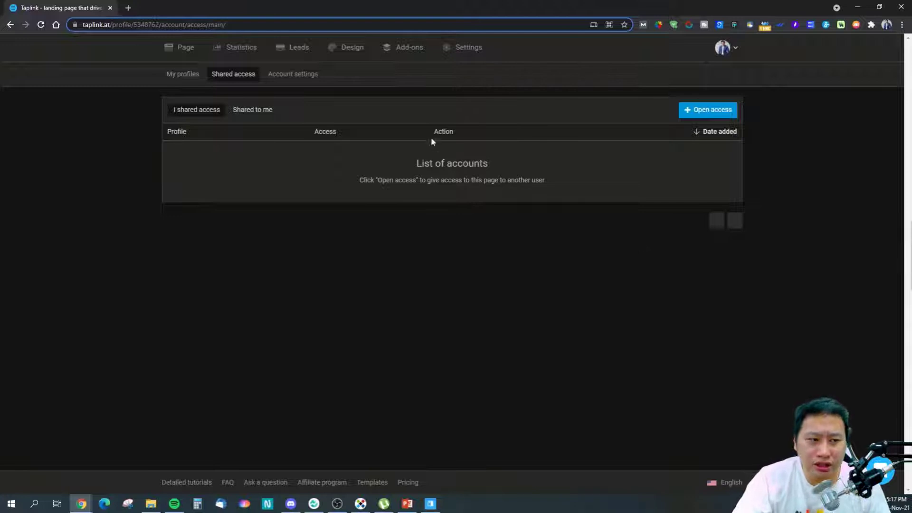
left_click(687, 111)
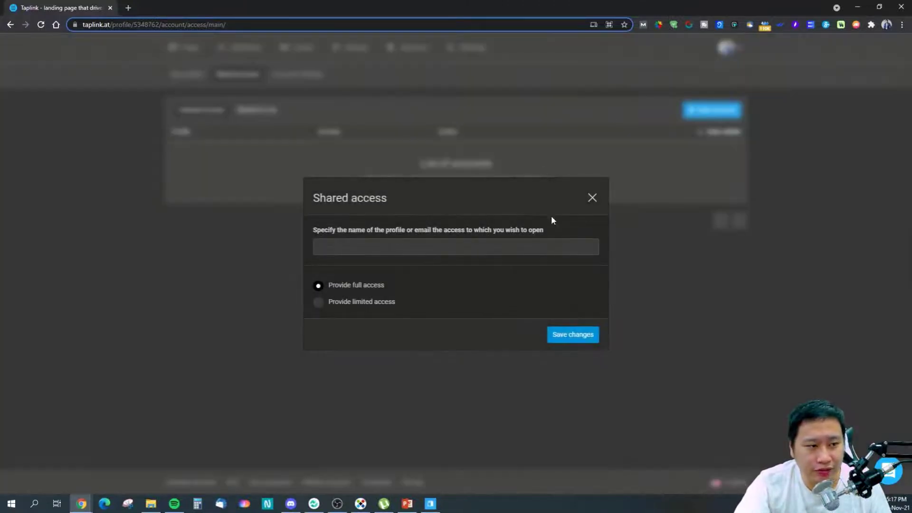
left_click(602, 201)
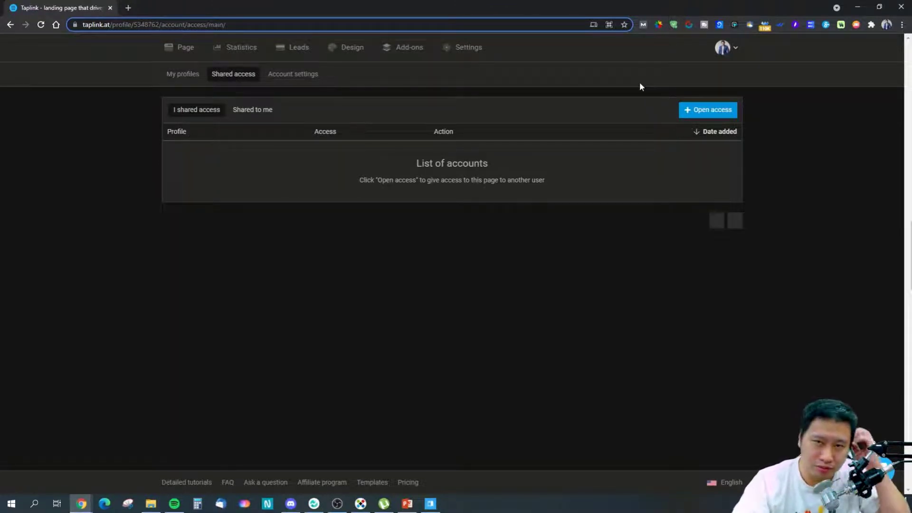
Review the account settings for login data, security activity and connected social networks.
left_click(727, 48)
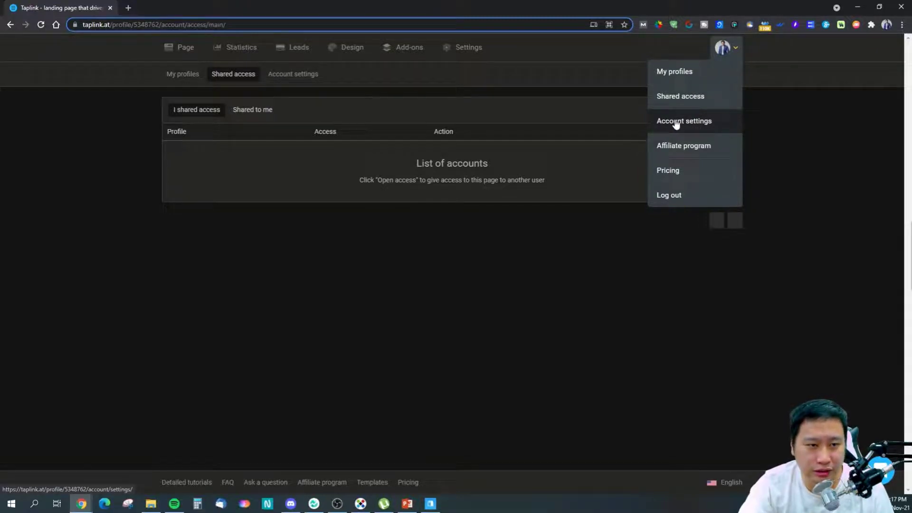
left_click(676, 124)
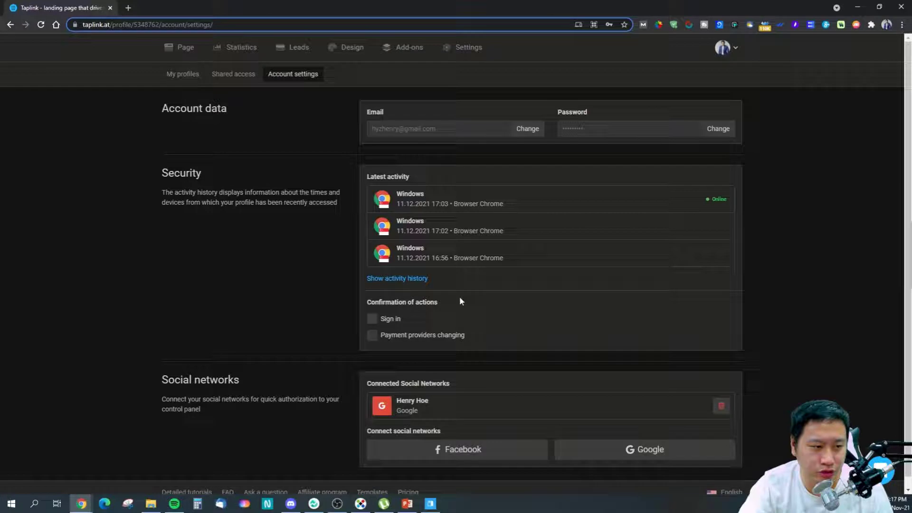
scroll(474, 393, "down", 1)
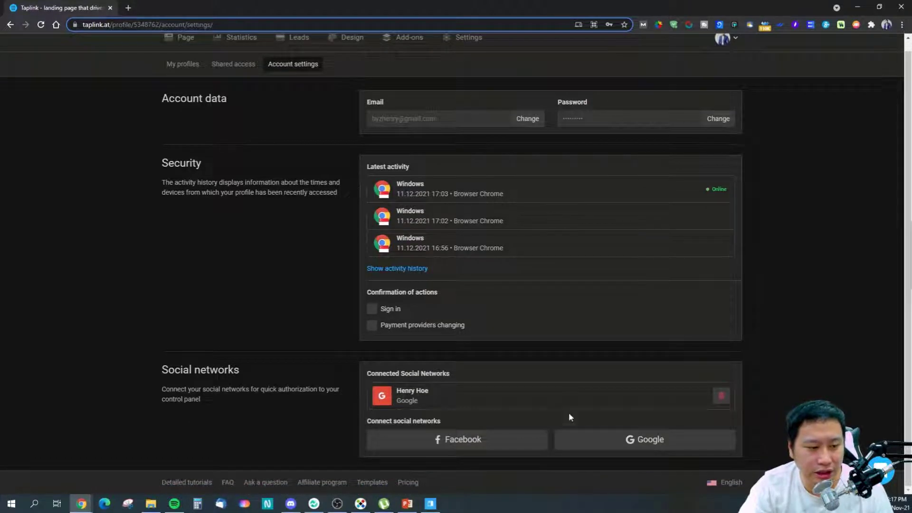
scroll(681, 198, "up", 1)
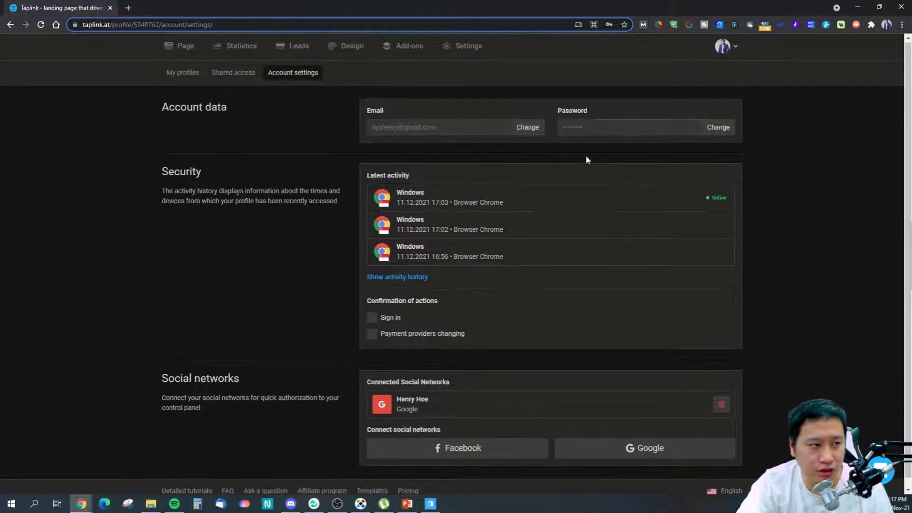
left_click(724, 47)
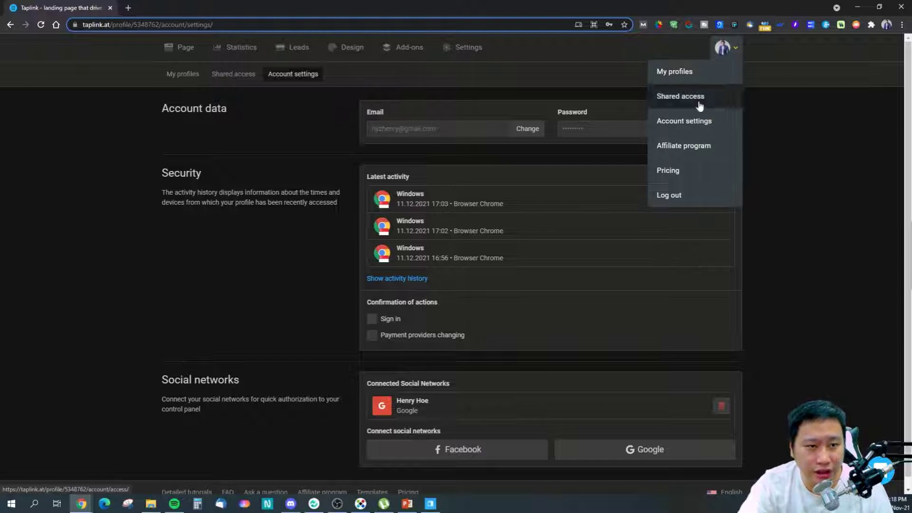
left_click(470, 50)
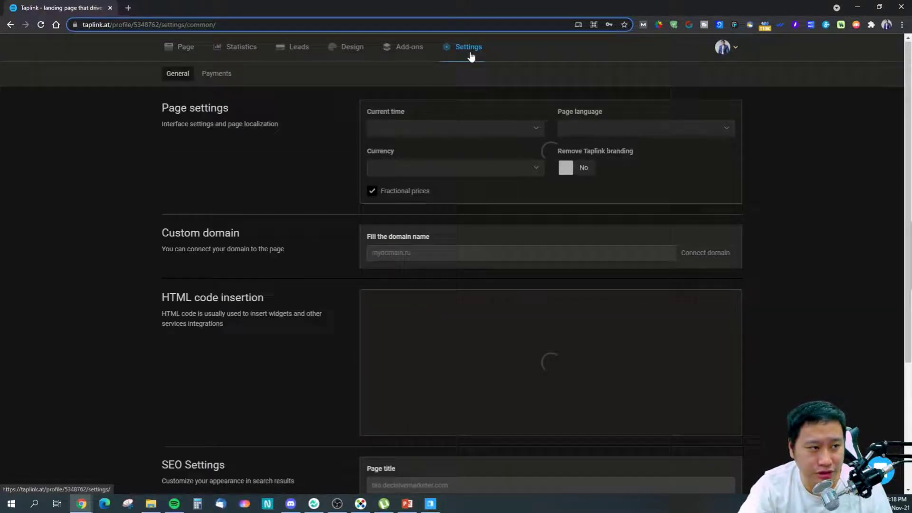
mouse_move(722, 48)
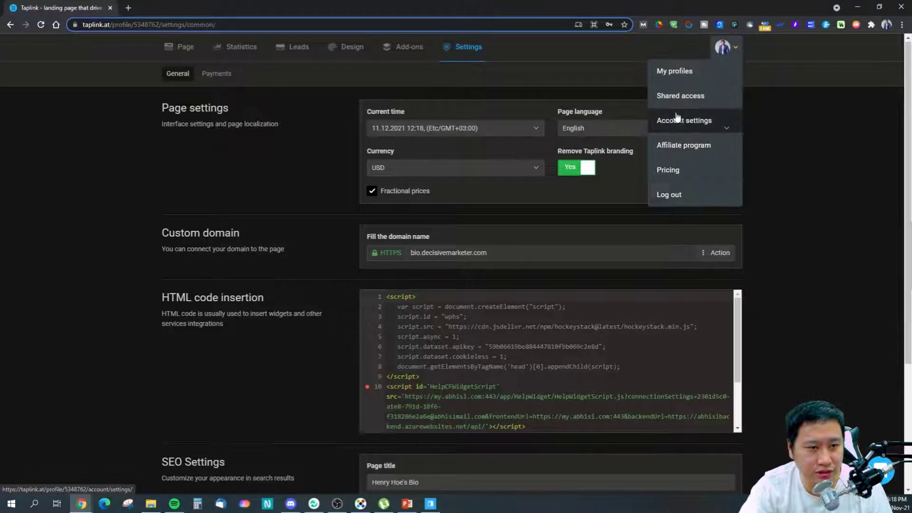
left_click(682, 127)
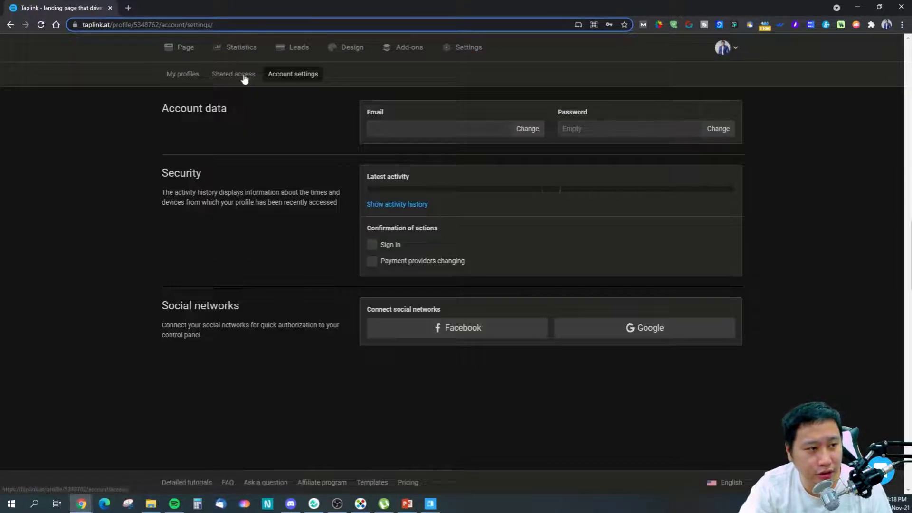
Set the page's time zone to Etc/GMT+08:00 and toggle the removal of Taplink branding off and back on.
left_click(468, 49)
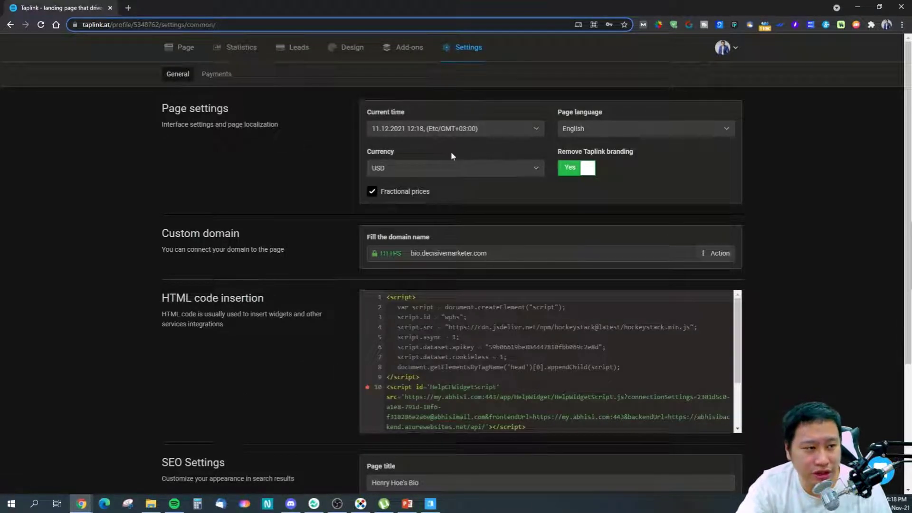
left_click(459, 137)
scroll(449, 241, "down", 1)
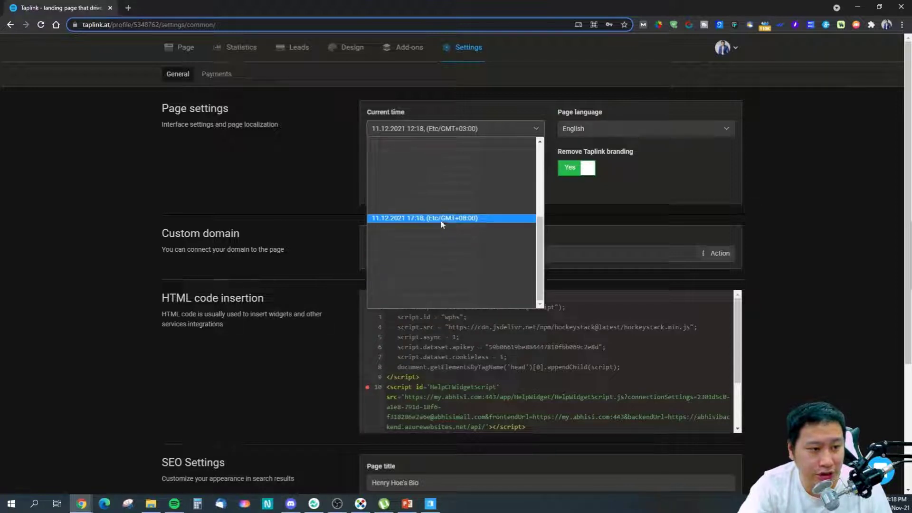
left_click(443, 221)
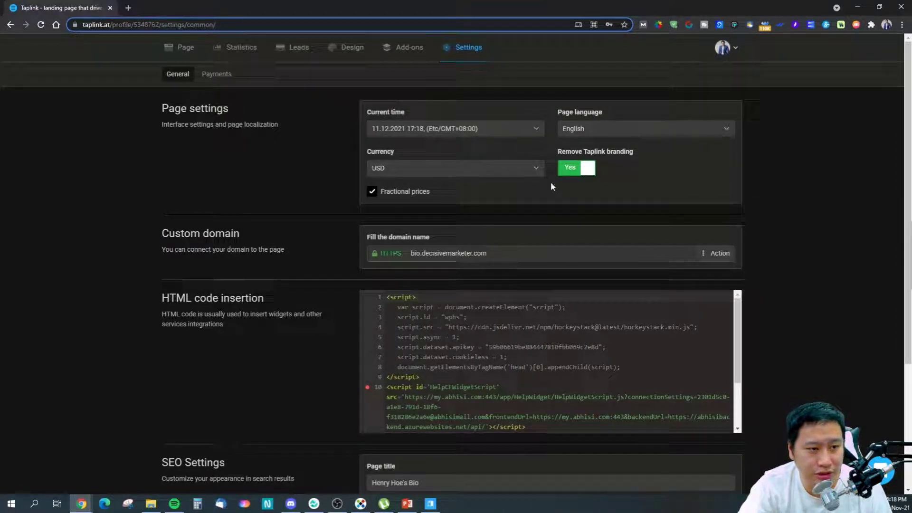
left_click(570, 171)
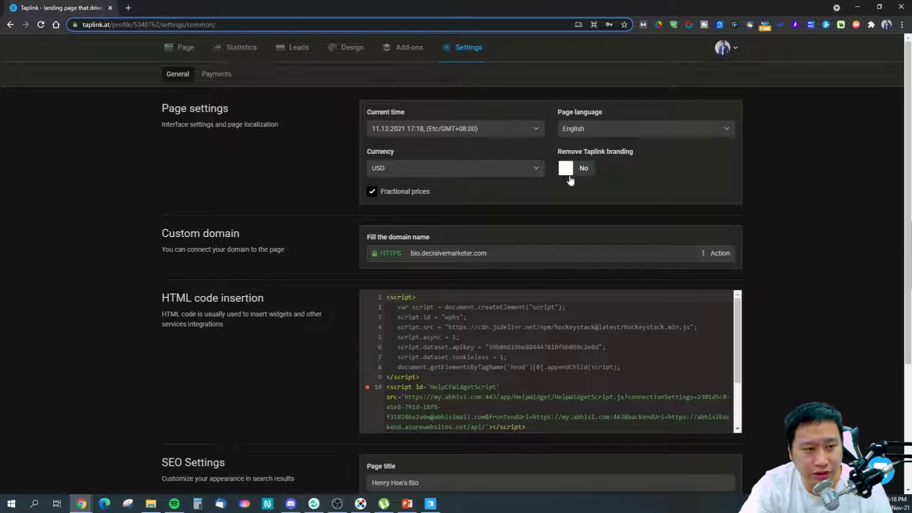
left_click(571, 178)
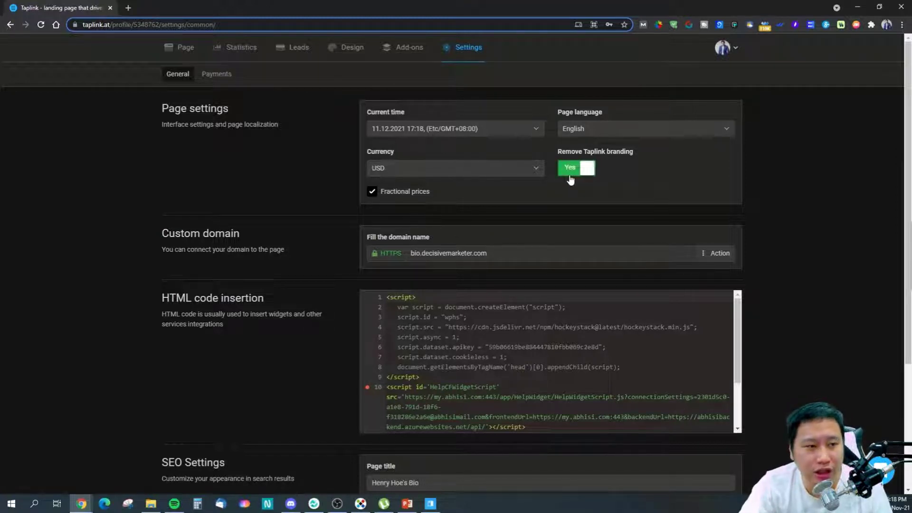
Set the page's currency to SGD.
left_click(408, 167)
scroll(430, 219, "down", 5)
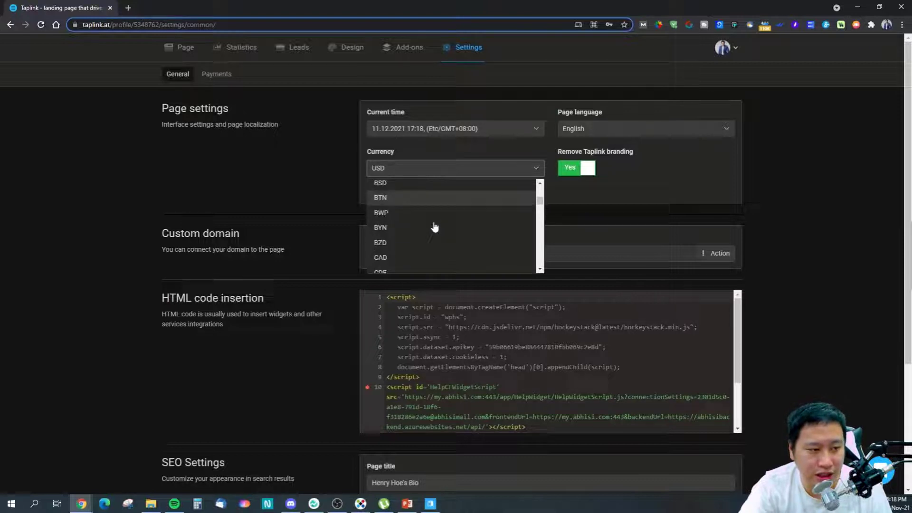
scroll(434, 226, "down", 8)
type("sgd")
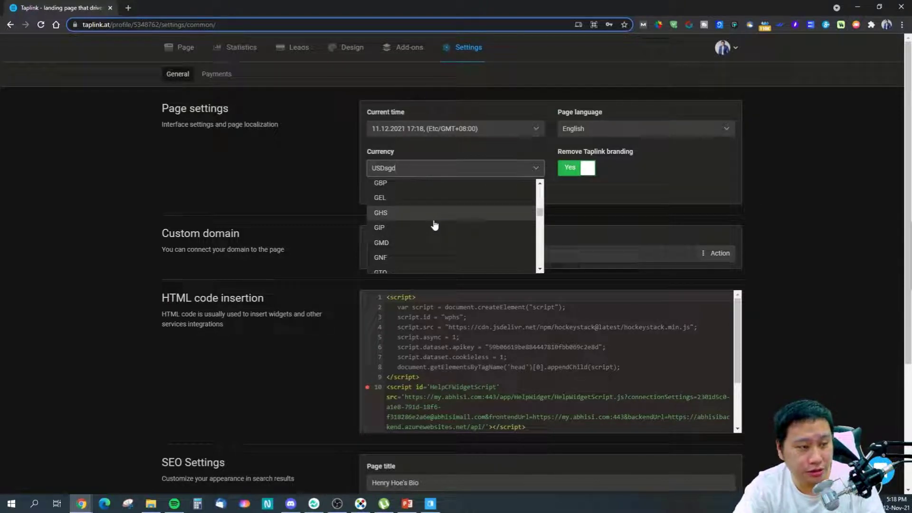
key("BackSpace")
key("BackSpace")
key("BackSpace")
key("BackSpace")
key("BackSpace")
type("sg")
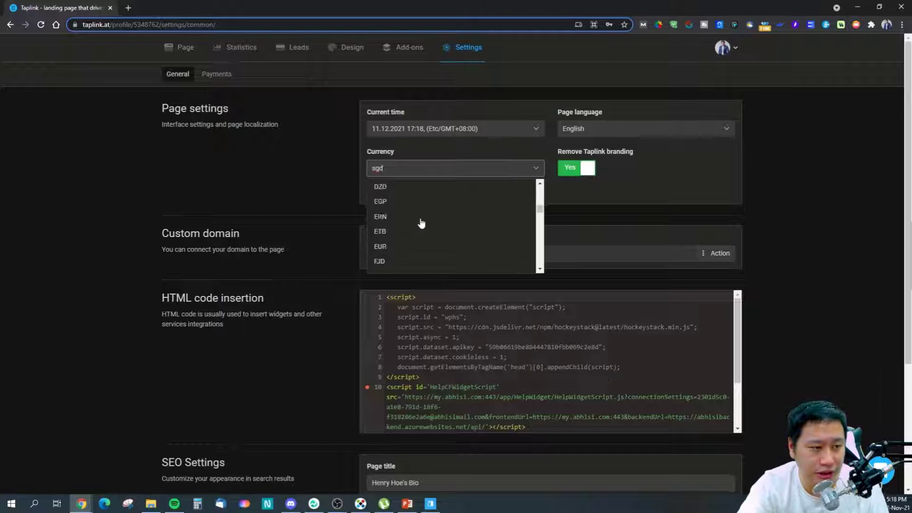
scroll(474, 212, "down", 8)
scroll(542, 229, "up", 1)
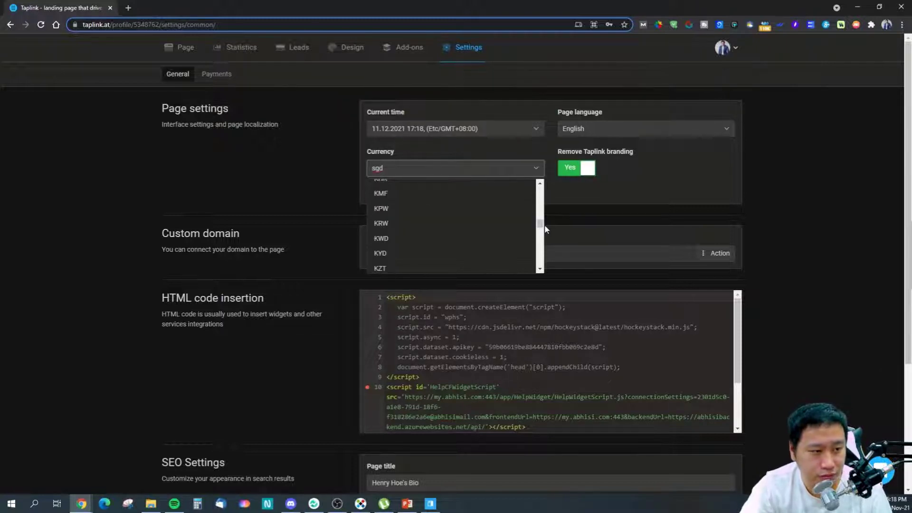
scroll(494, 257, "down", 12)
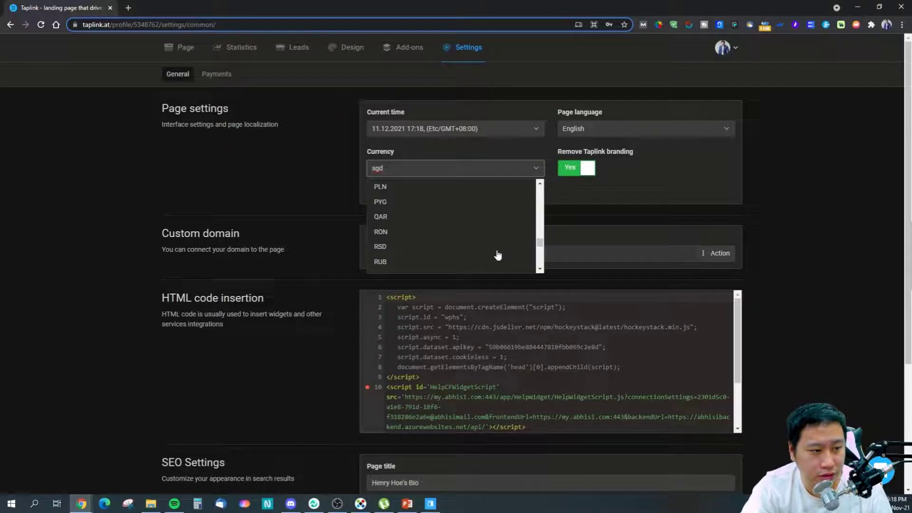
scroll(404, 262, "down", 1)
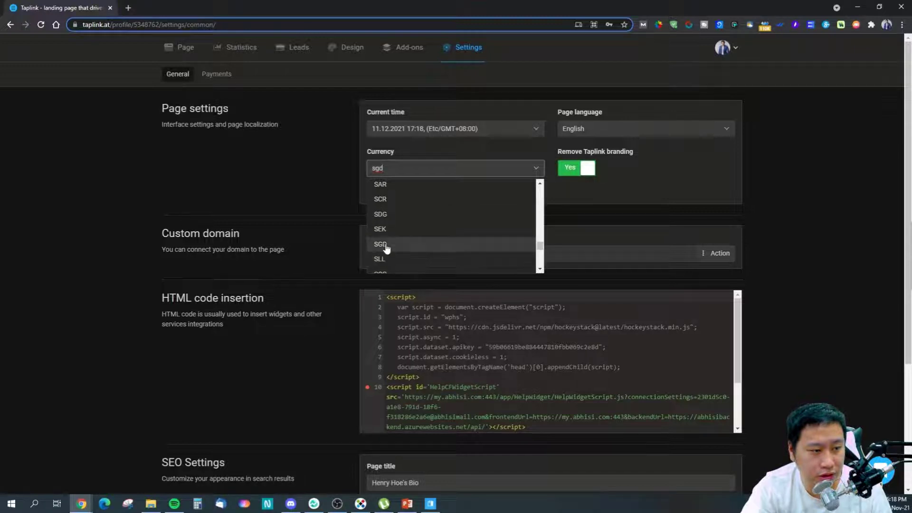
left_click(385, 244)
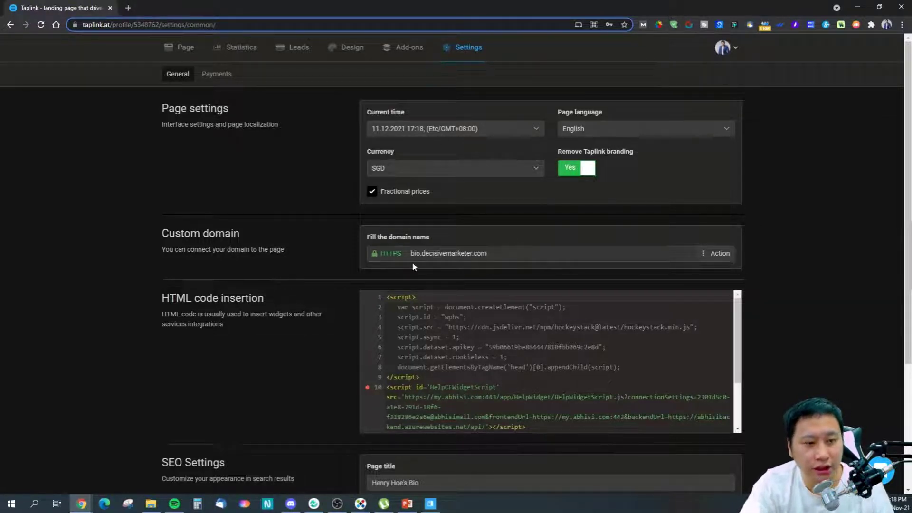
Examine the tracking, help widget and WiserNotify scripts in the page's HTML code insertion settings.
scroll(457, 252, "down", 2)
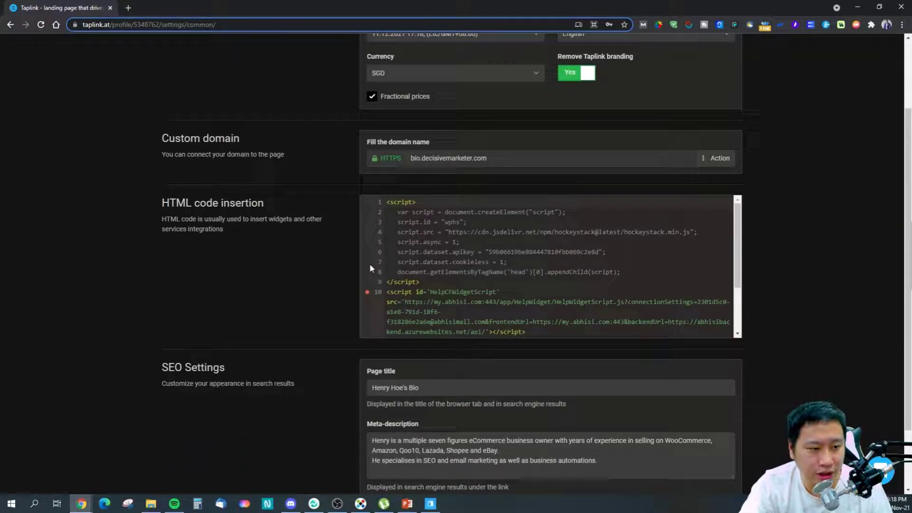
scroll(370, 263, "down", 2)
scroll(370, 263, "down", 2)
scroll(436, 285, "up", 3)
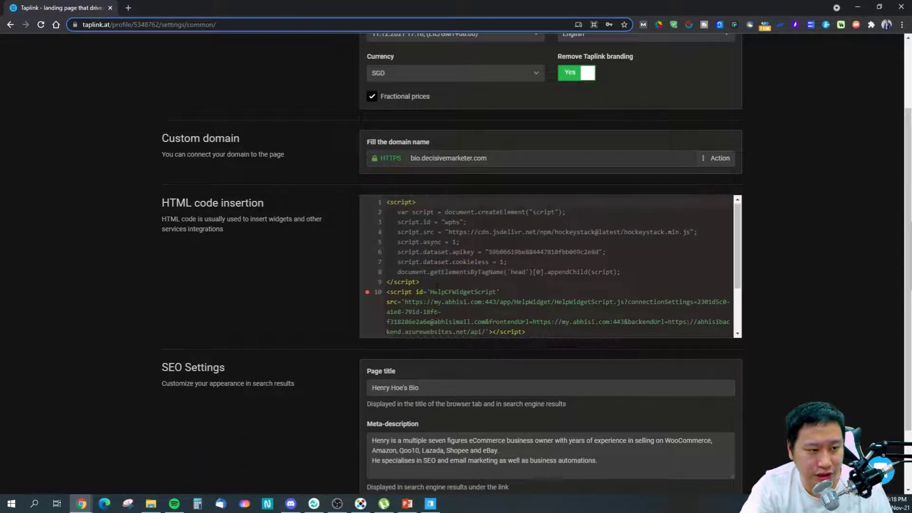
scroll(546, 266, "down", 2)
scroll(546, 266, "up", 2)
left_click_drag(620, 272, 364, 210)
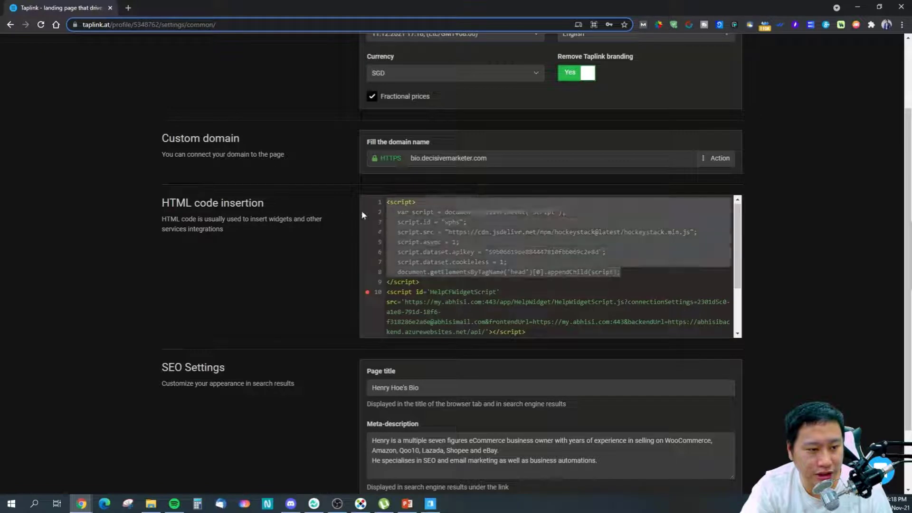
left_click(518, 252)
scroll(518, 252, "down", 1)
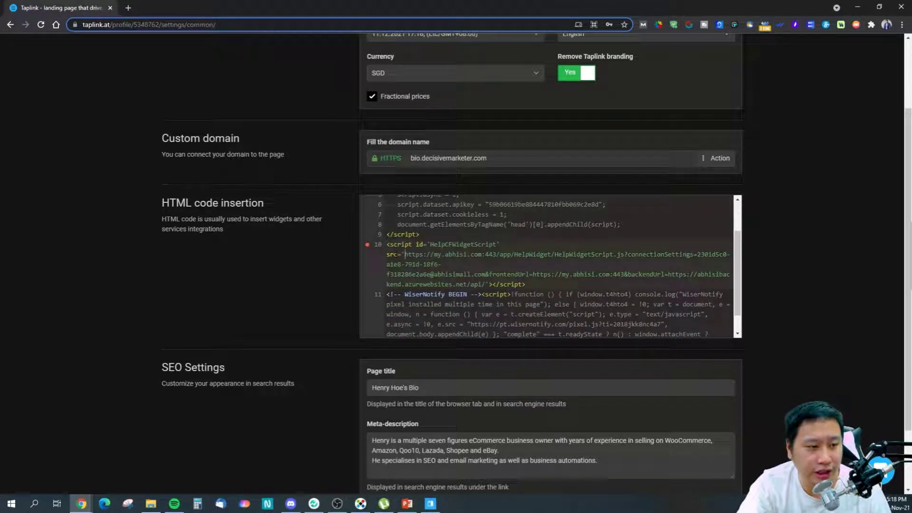
left_click_drag(386, 244, 526, 284)
left_click(540, 287)
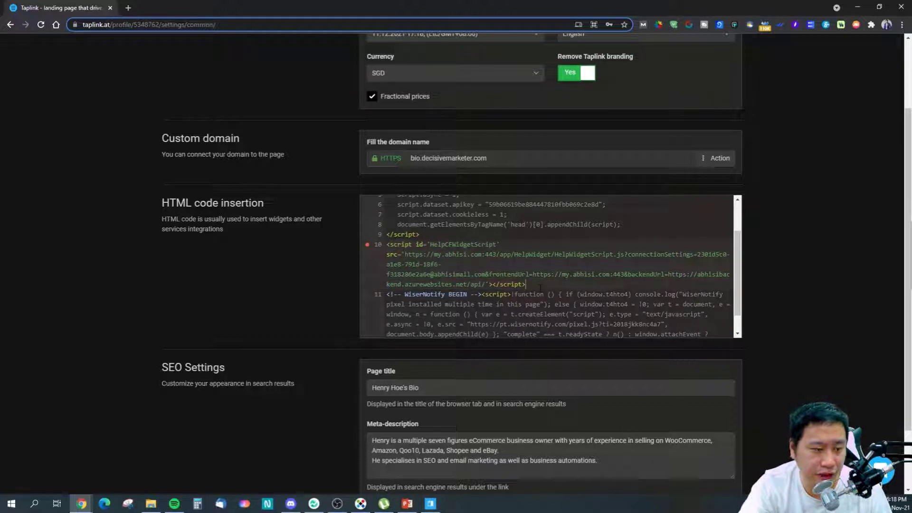
left_click(441, 264)
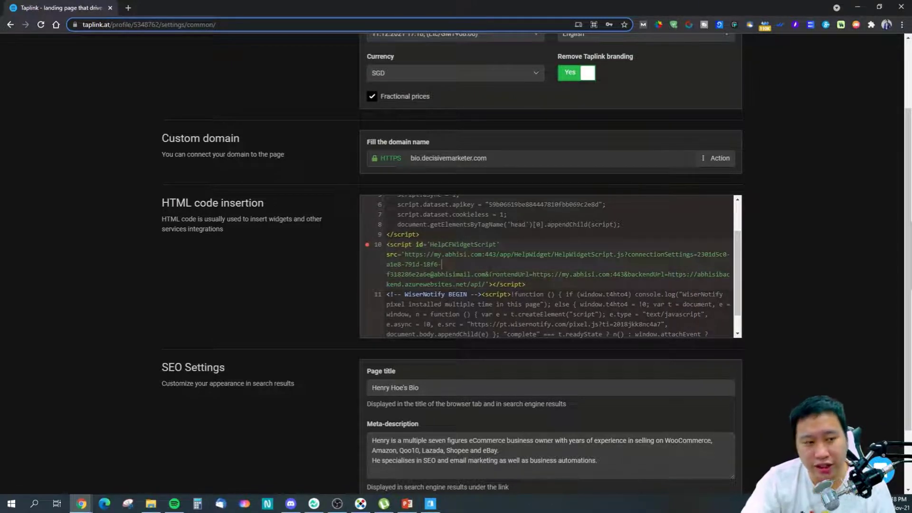
scroll(551, 266, "down", 1)
left_click_drag(386, 271, 441, 342)
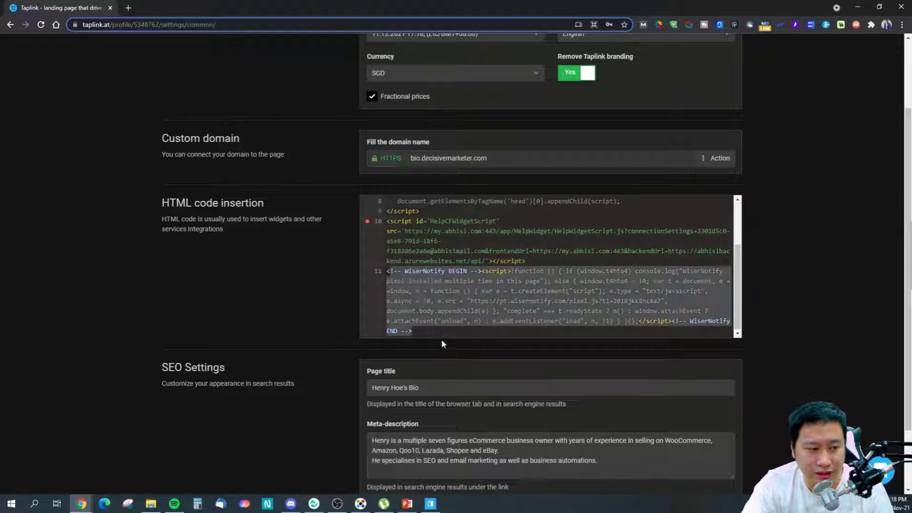
left_click(438, 311)
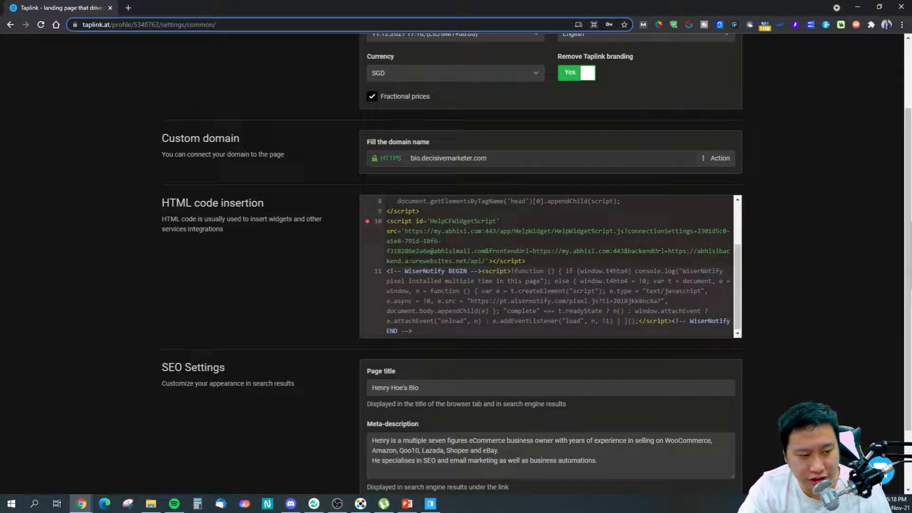
Review the custom domain entry and the SEO settings for page title and meta-description.
scroll(274, 268, "down", 2)
scroll(275, 268, "up", 4)
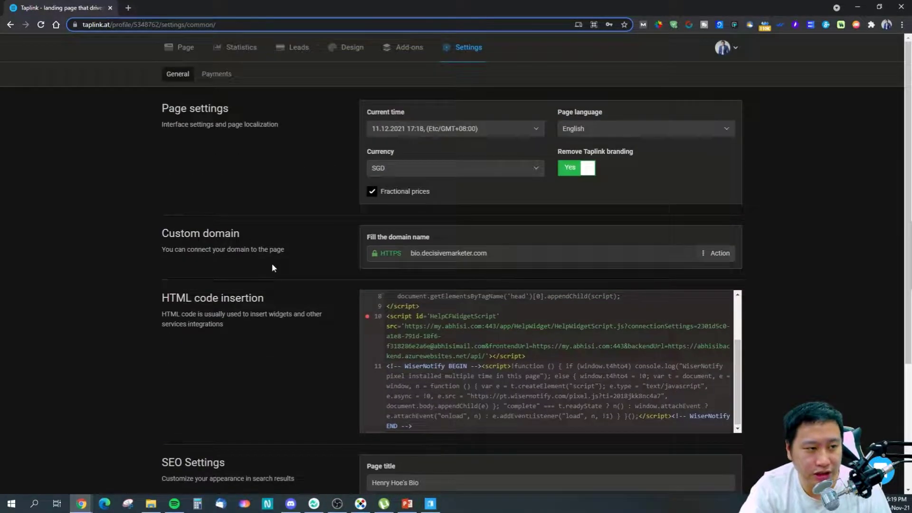
scroll(430, 302, "down", 3)
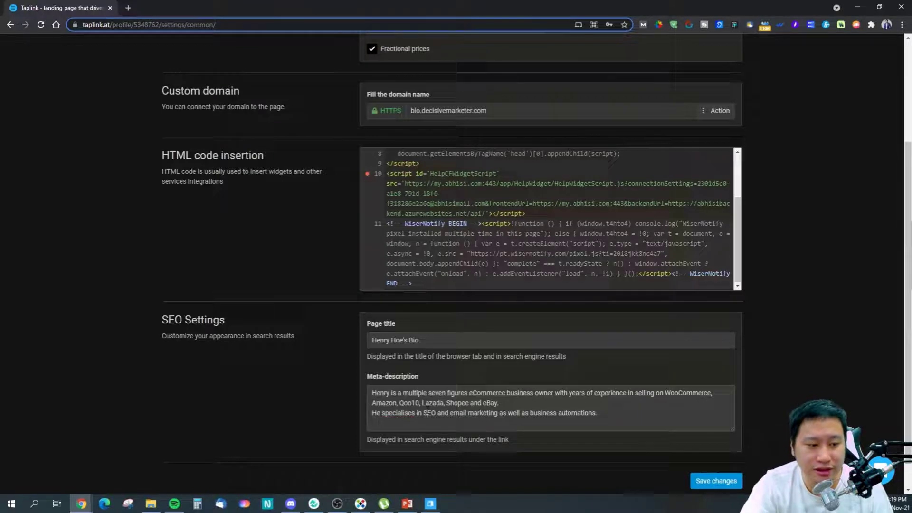
scroll(352, 389, "up", 3)
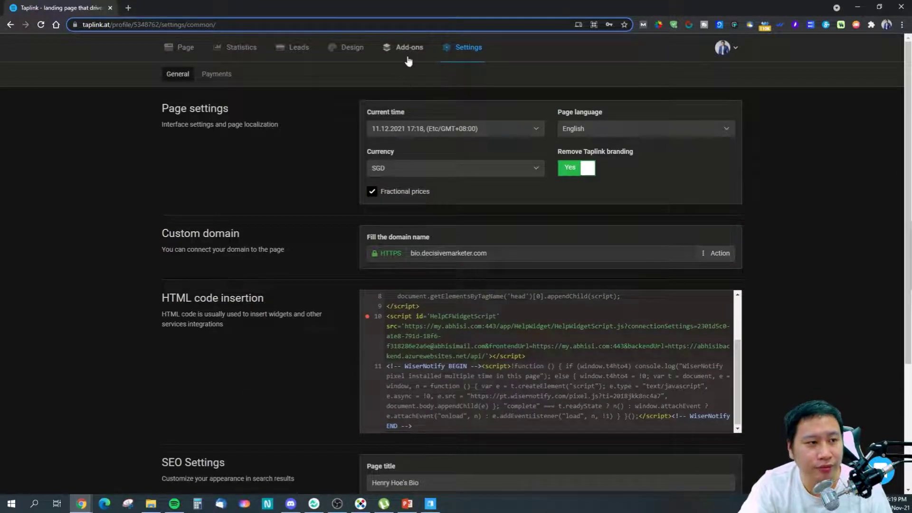
Browse the payment providers that can be added to the page and close the list without adding one.
left_click(220, 74)
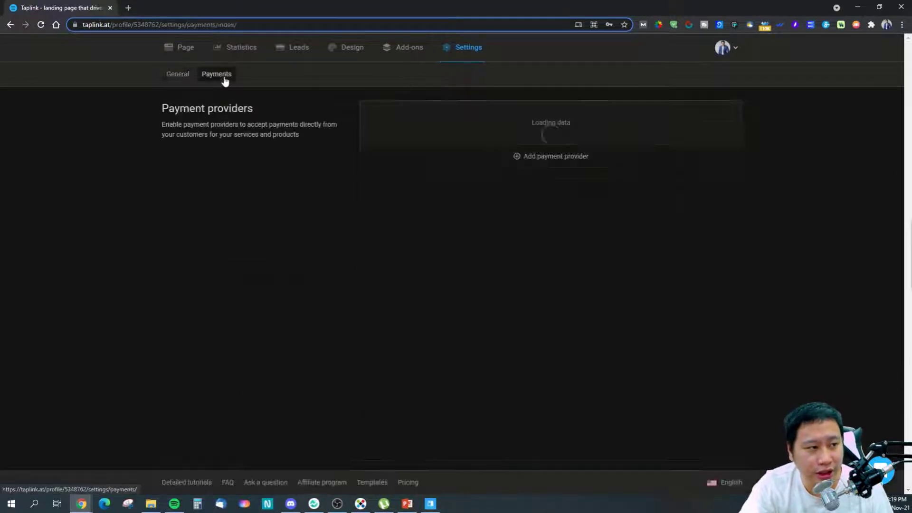
left_click(516, 158)
scroll(431, 291, "down", 5)
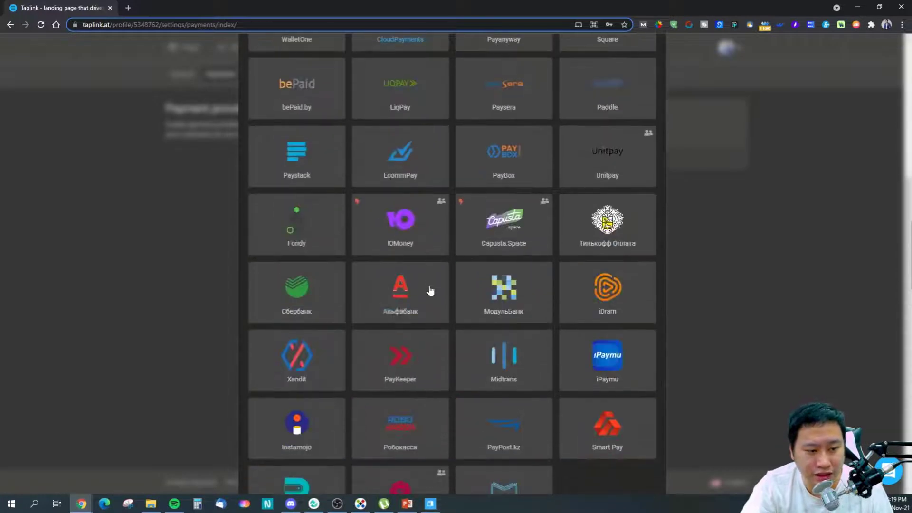
scroll(434, 291, "up", 5)
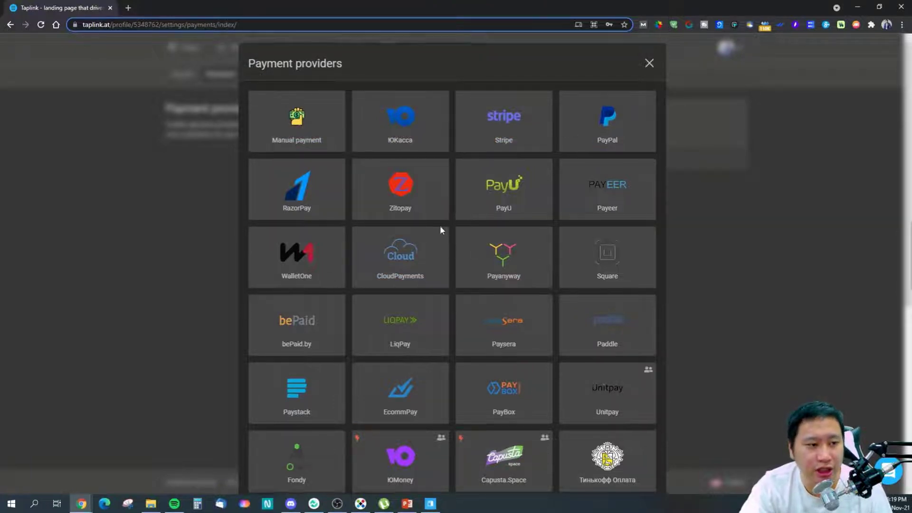
scroll(442, 228, "down", 2)
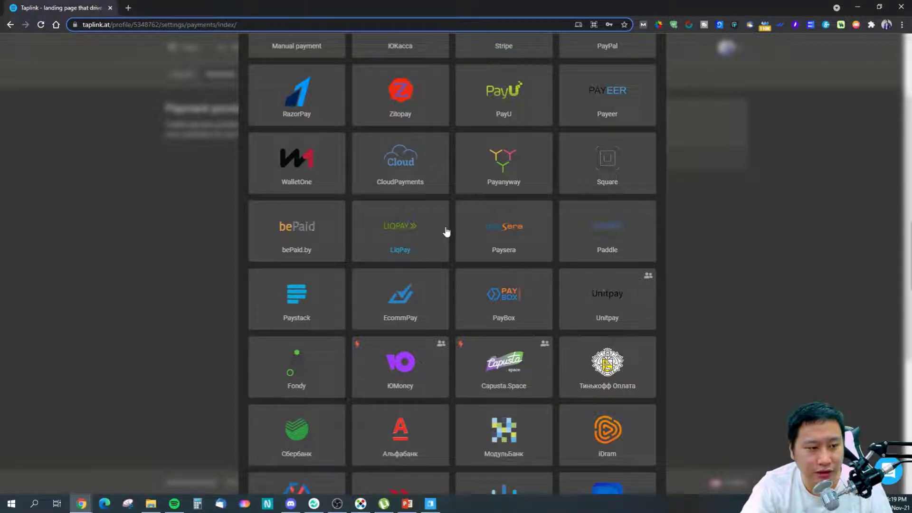
scroll(455, 224, "down", 5)
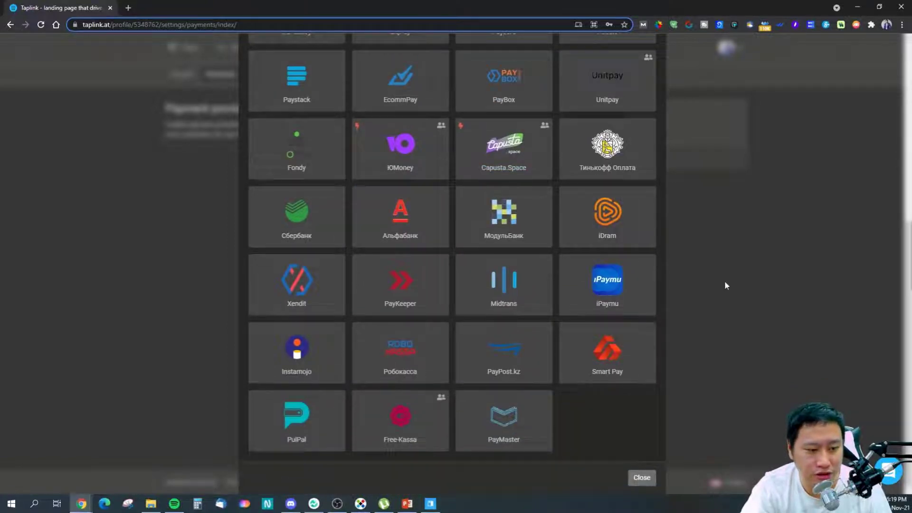
left_click(639, 478)
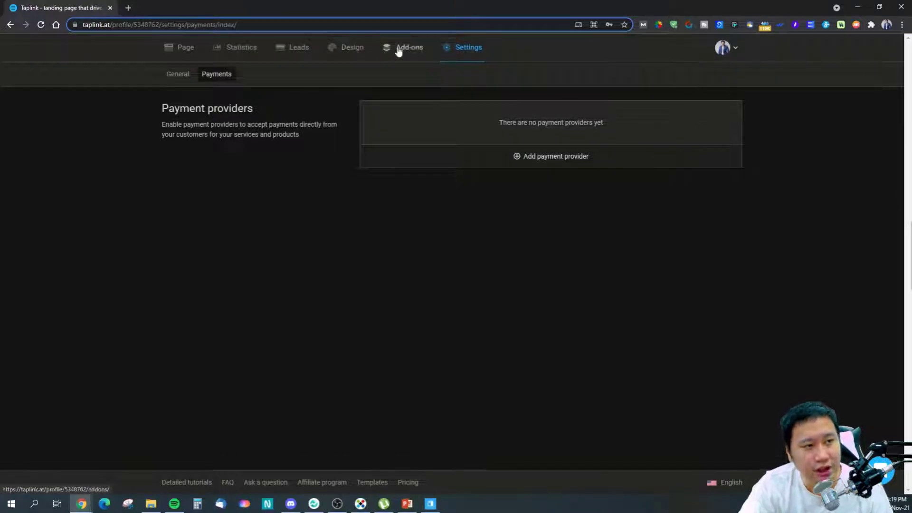
View the available add-ons and the Facebook Pixel add-on's details, closing them without activating it.
left_click(415, 59)
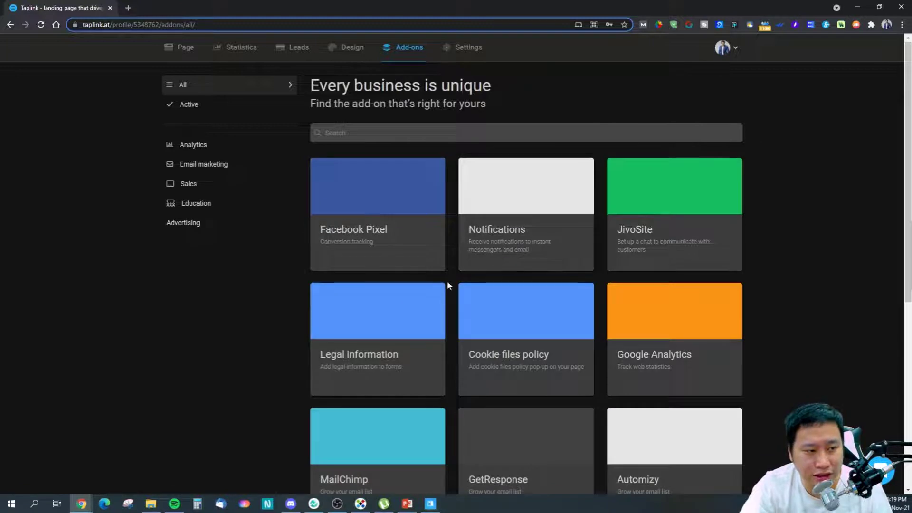
left_click(367, 232)
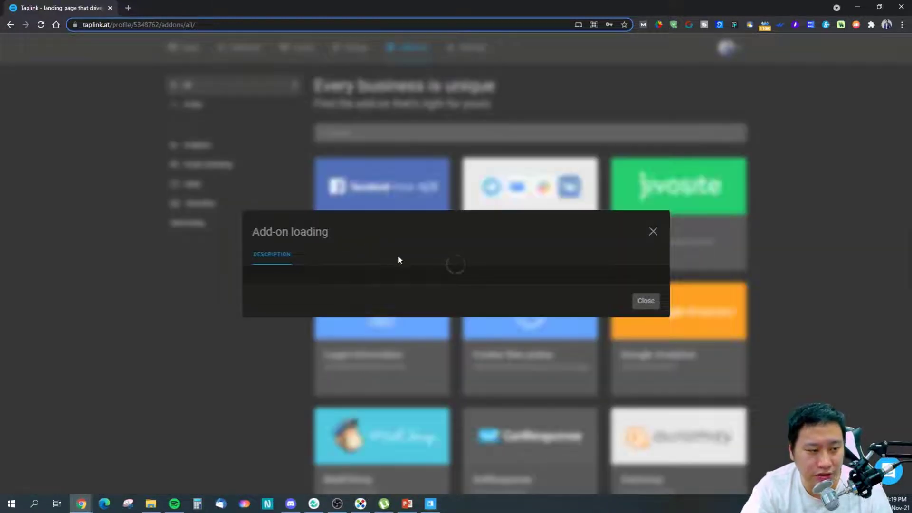
left_click(652, 222)
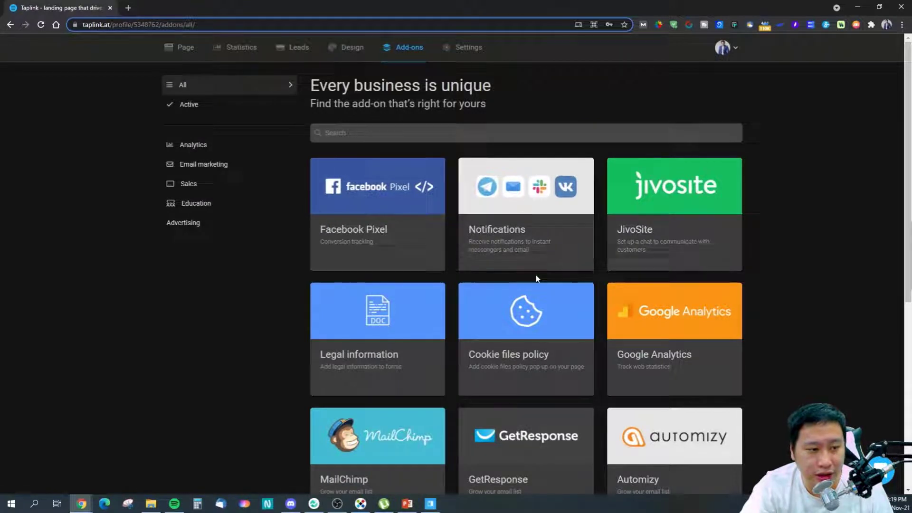
View the Notifications add-on's setup options for Telegram, email, Slack and VKontakte, closing it without activating.
left_click(492, 226)
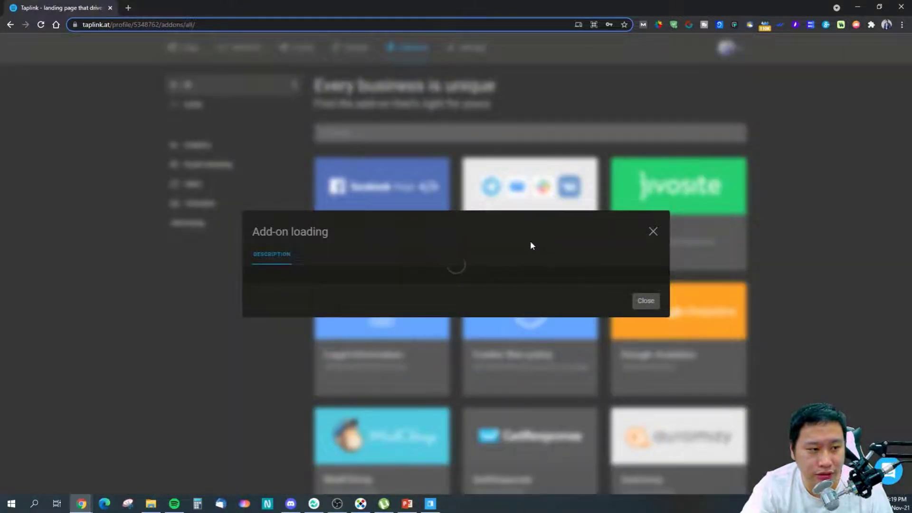
left_click(643, 306)
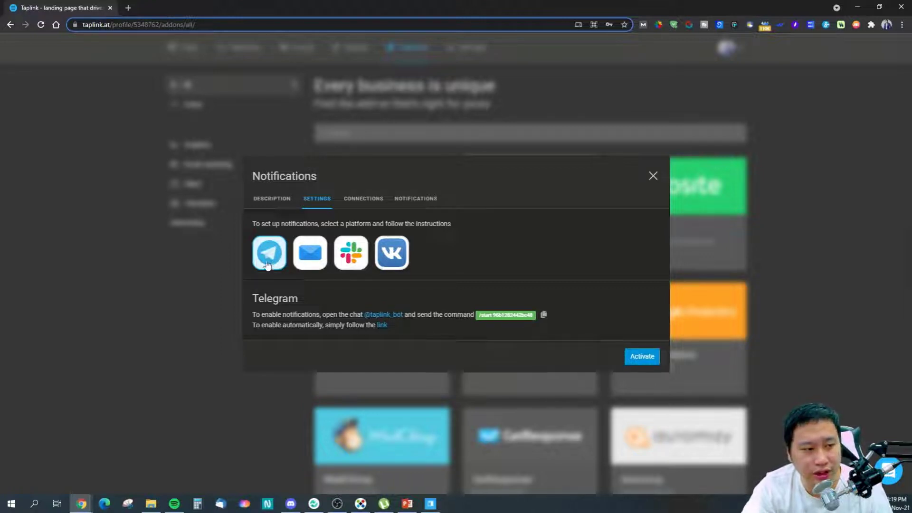
left_click(310, 264)
left_click(354, 254)
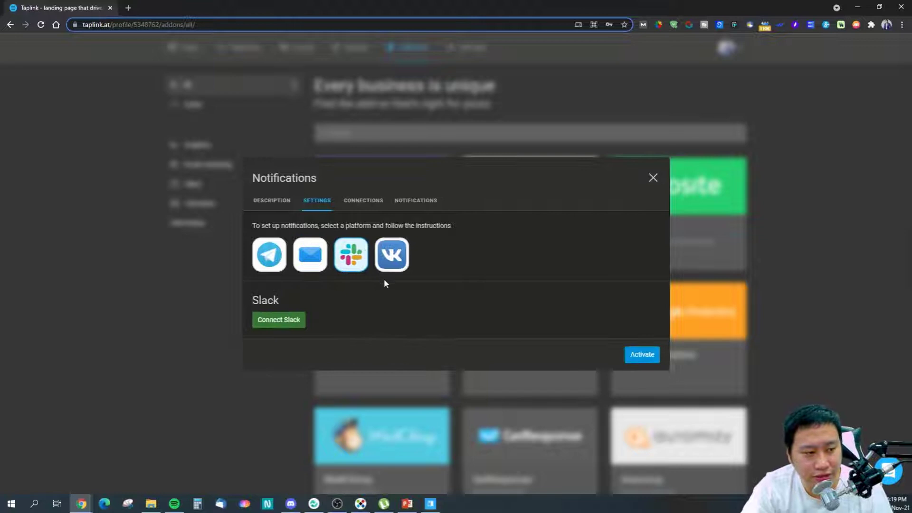
left_click(399, 256)
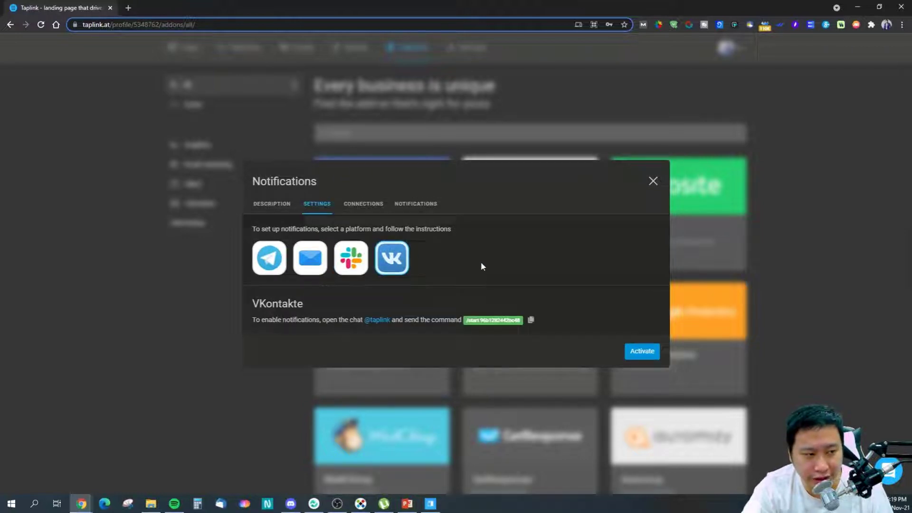
left_click(652, 181)
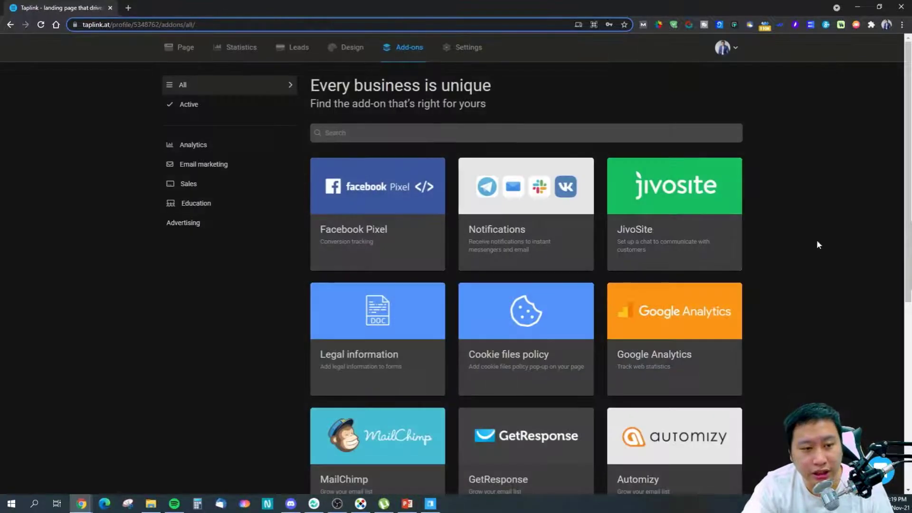
Read the JivoSite add-on's description and close it without publishing.
scroll(816, 239, "down", 1)
left_click(708, 181)
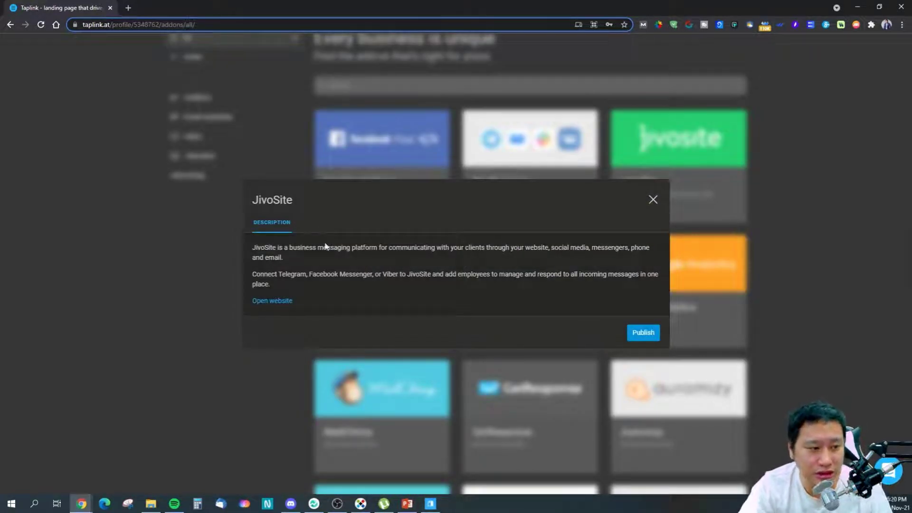
left_click(653, 200)
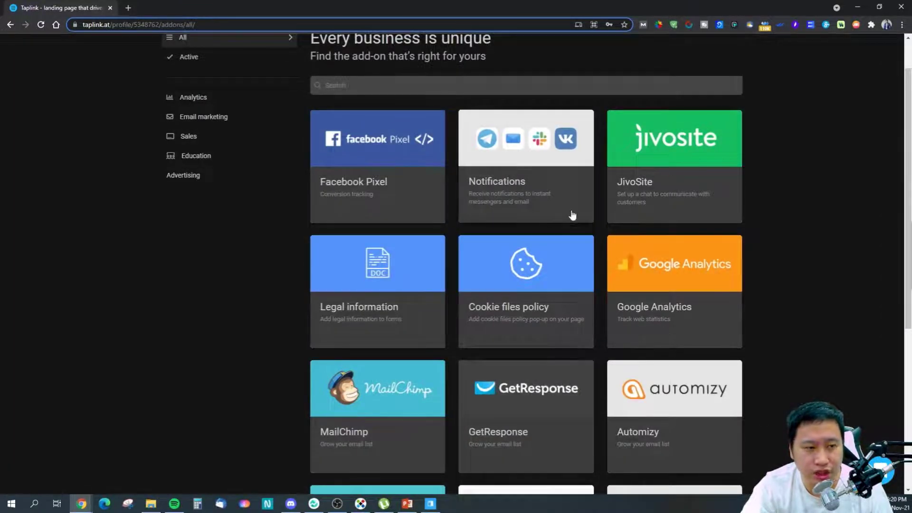
Open the published bio page at bio.decisivemarketer.com in a new browser tab.
left_click(128, 8)
type("bio.")
key("Return")
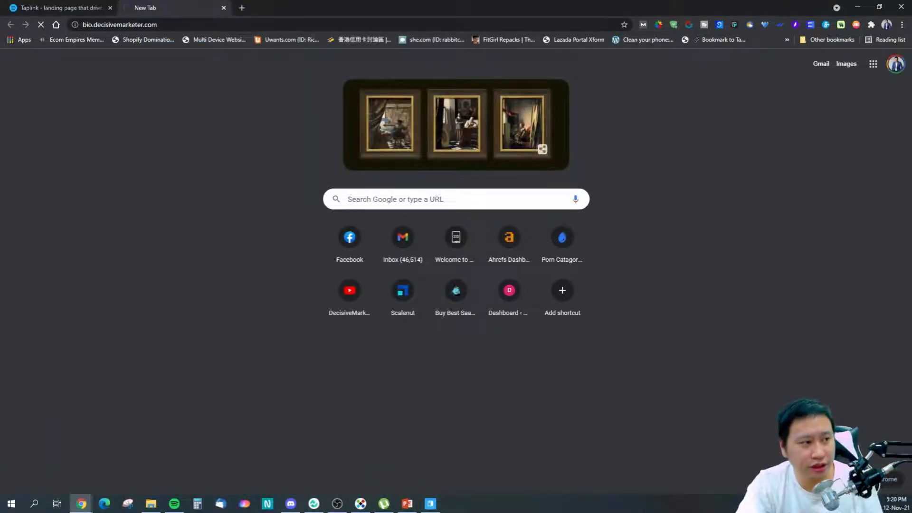
Return to the Taplink add-ons list, open the Legal information add-on and close it without activating.
left_click(48, 6)
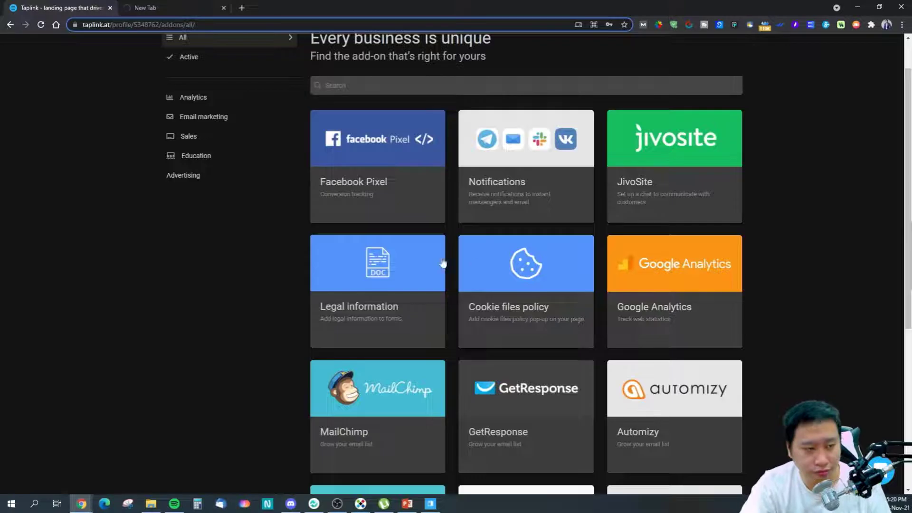
left_click(370, 285)
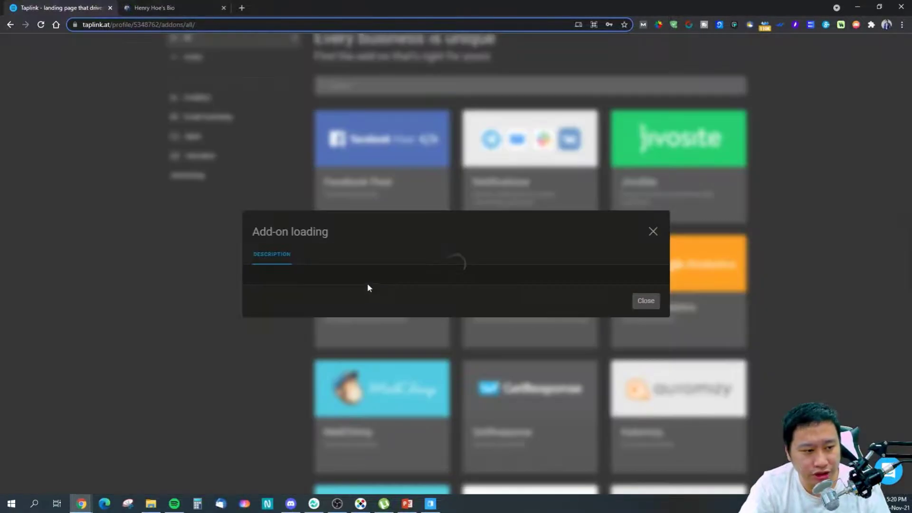
left_click(653, 231)
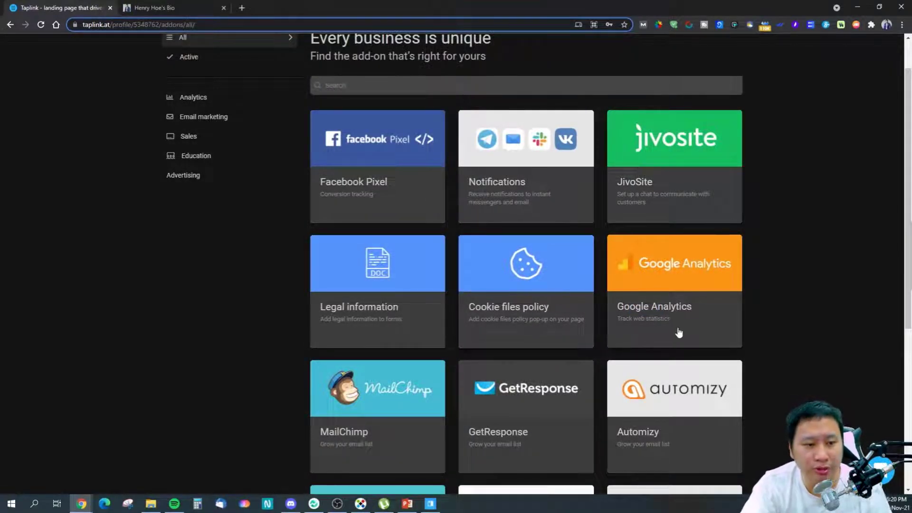
Browse the remaining add-ons and view the OpenGraph add-on's title, description and image settings, closing it without activating.
scroll(693, 323, "down", 4)
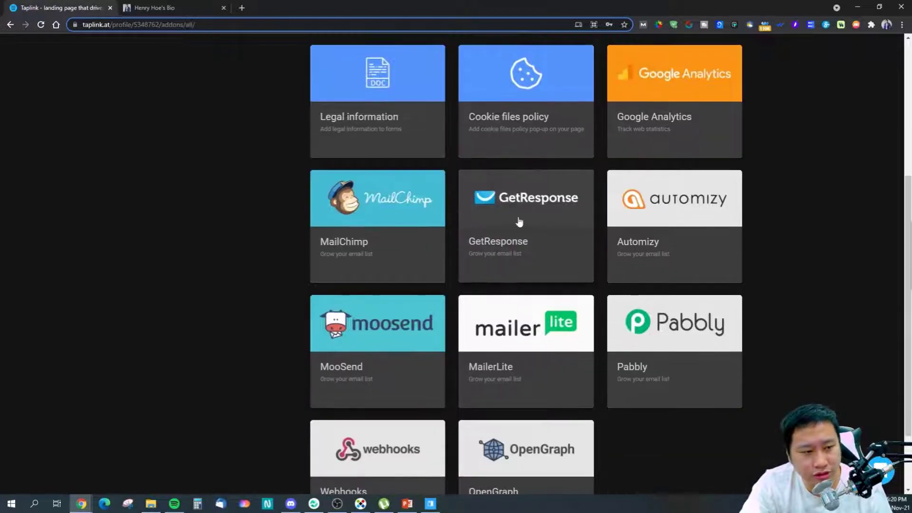
scroll(641, 199, "down", 2)
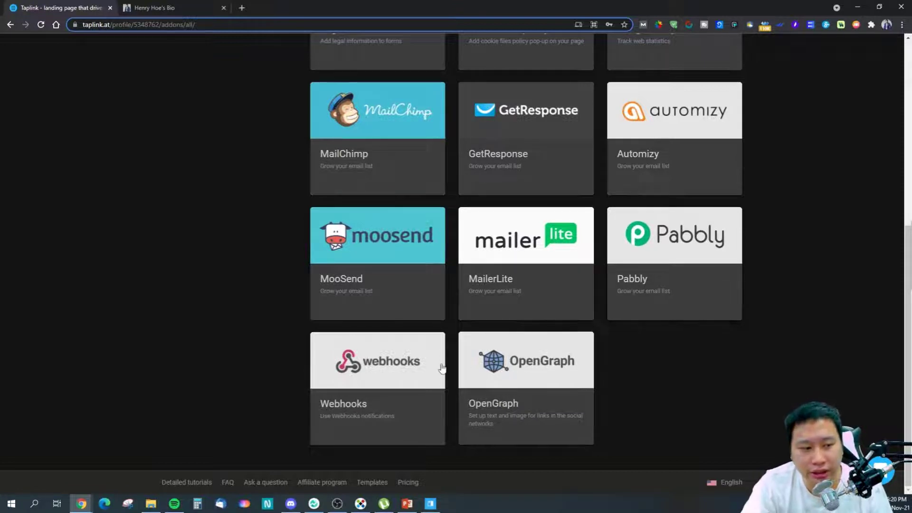
left_click(553, 371)
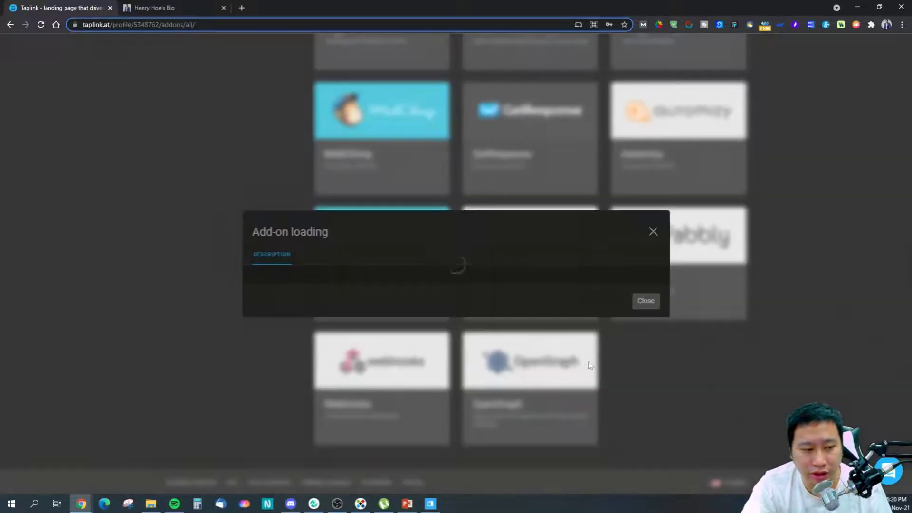
left_click(635, 308)
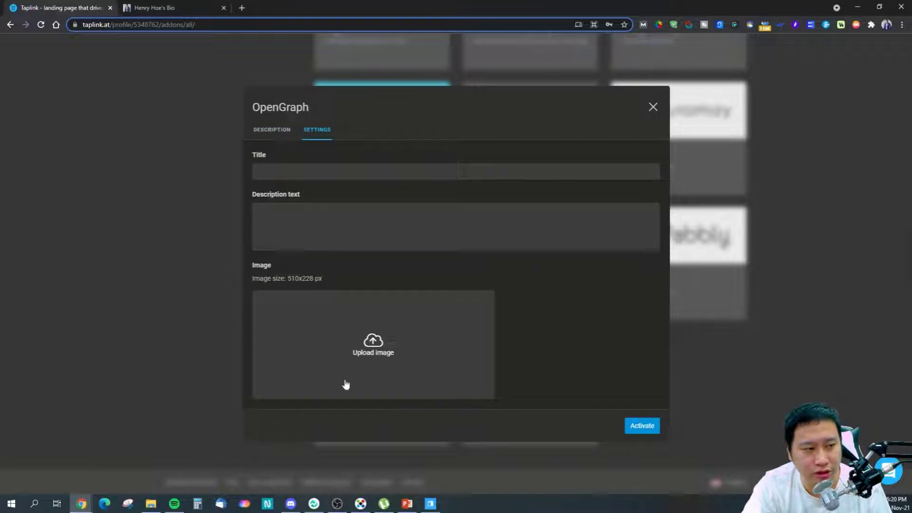
left_click(653, 107)
scroll(782, 233, "up", 5)
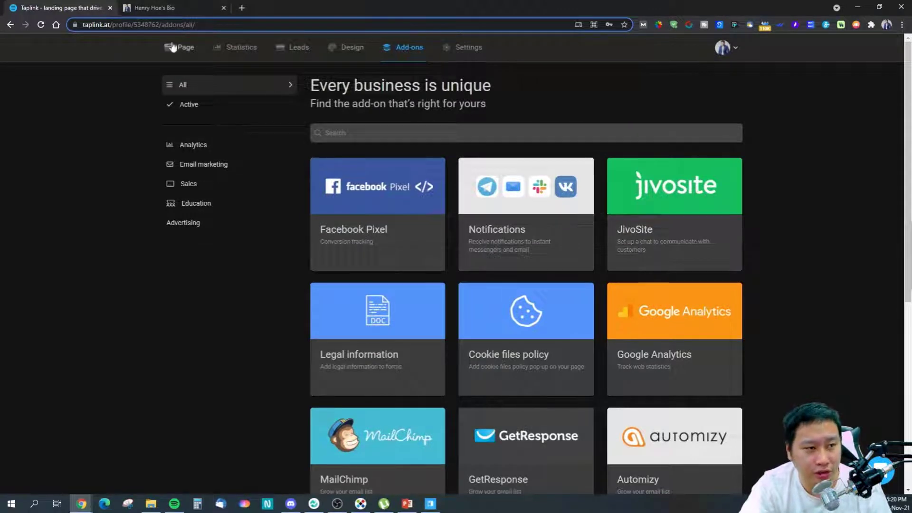
Review the published bio page's social buttons, link blocks and customer review pop-up.
left_click(156, 8)
scroll(712, 364, "down", 3)
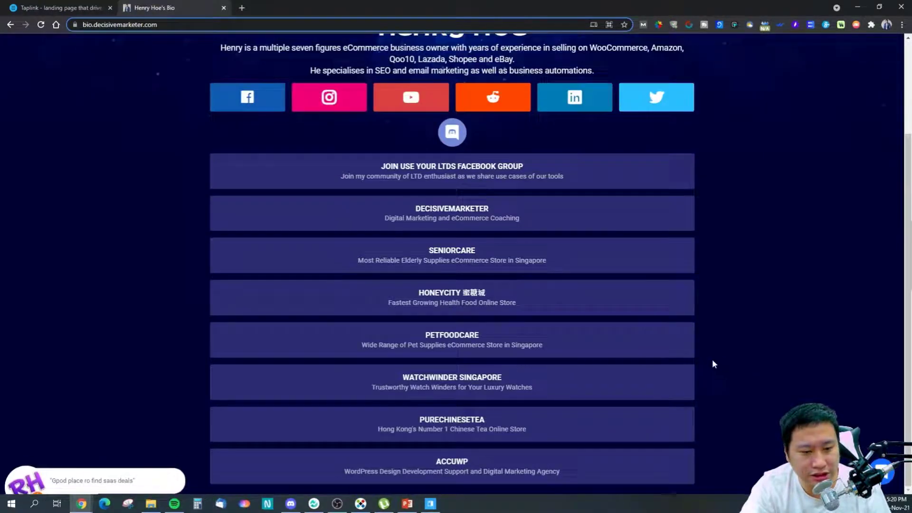
scroll(452, 261, "up", 2)
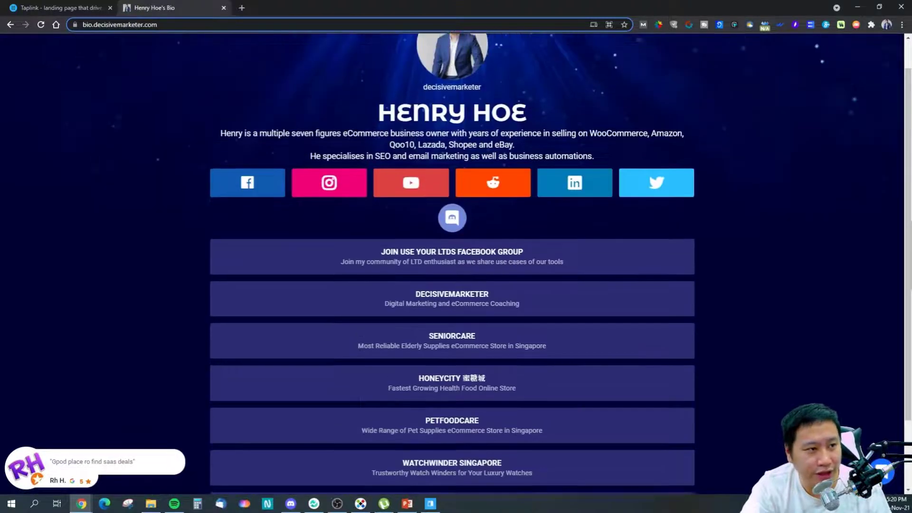
scroll(452, 261, "down", 2)
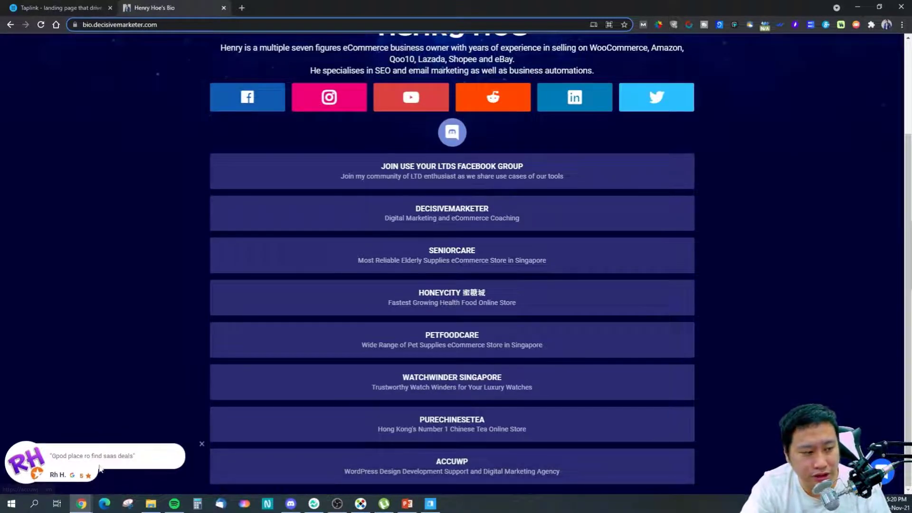
mouse_move(167, 463)
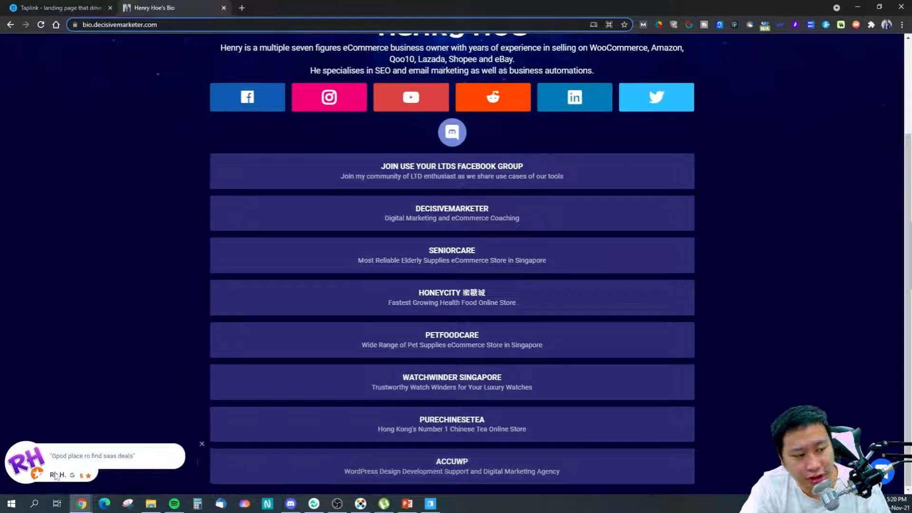
Open the live page's chat widget, view its Contact us form, return to the chat and close the widget.
left_click(880, 473)
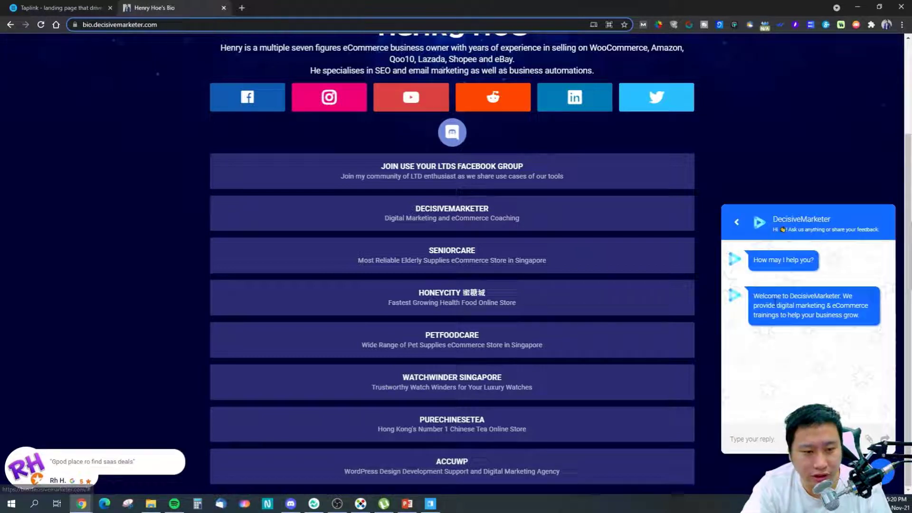
left_click(739, 224)
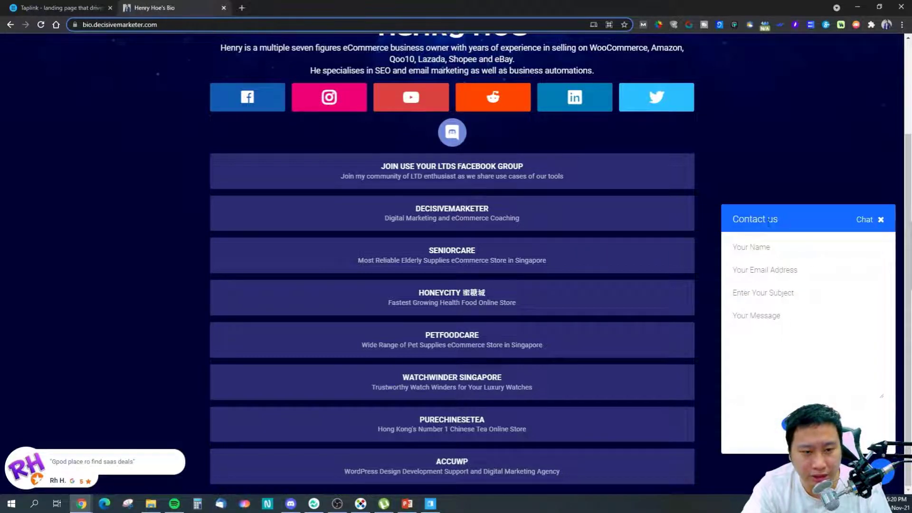
left_click(864, 220)
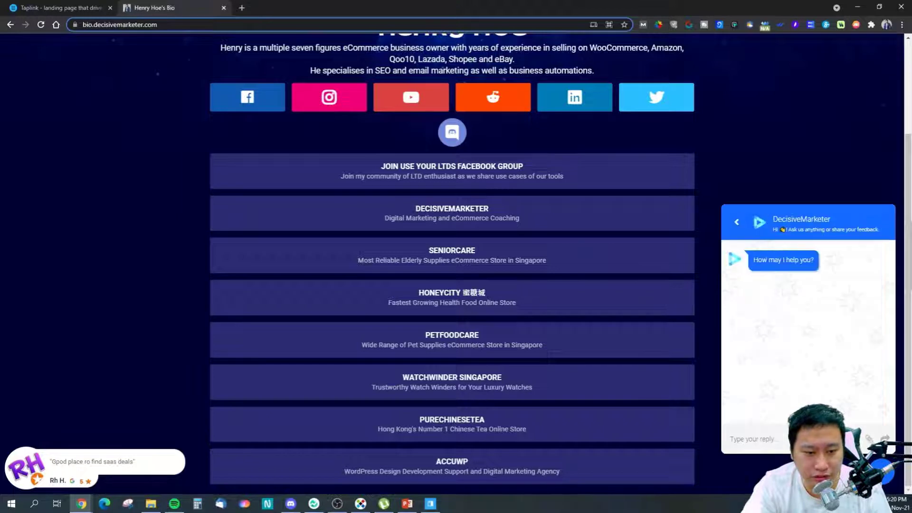
left_click(881, 473)
scroll(586, 136, "up", 3)
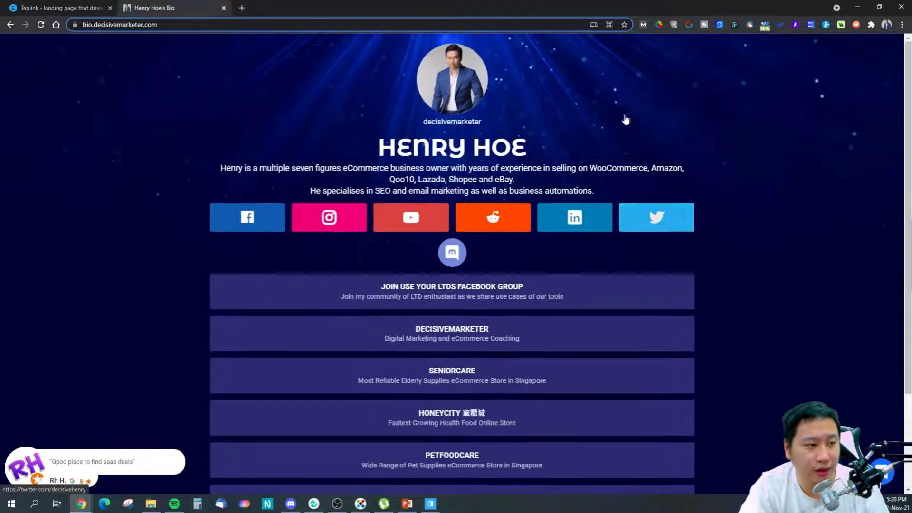
Return to the Taplink editor and browse the Basic category of the Simple design templates.
left_click(42, 5)
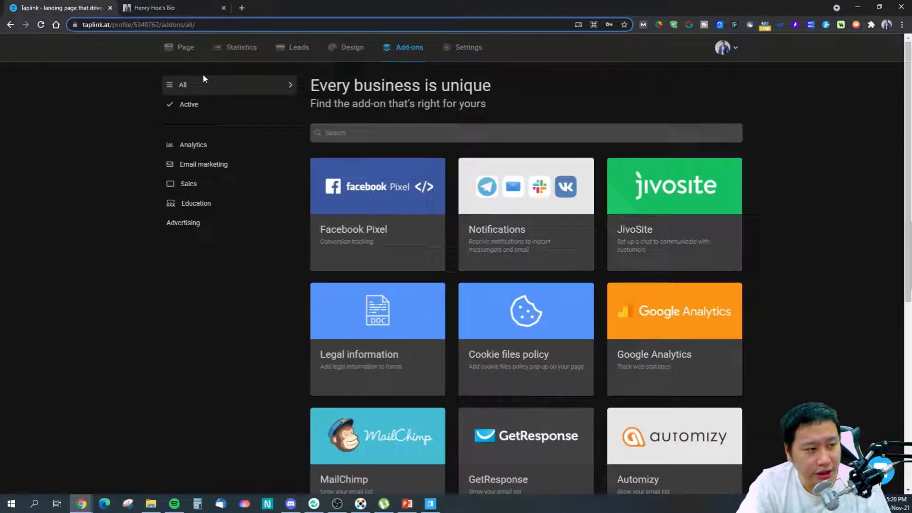
left_click(350, 51)
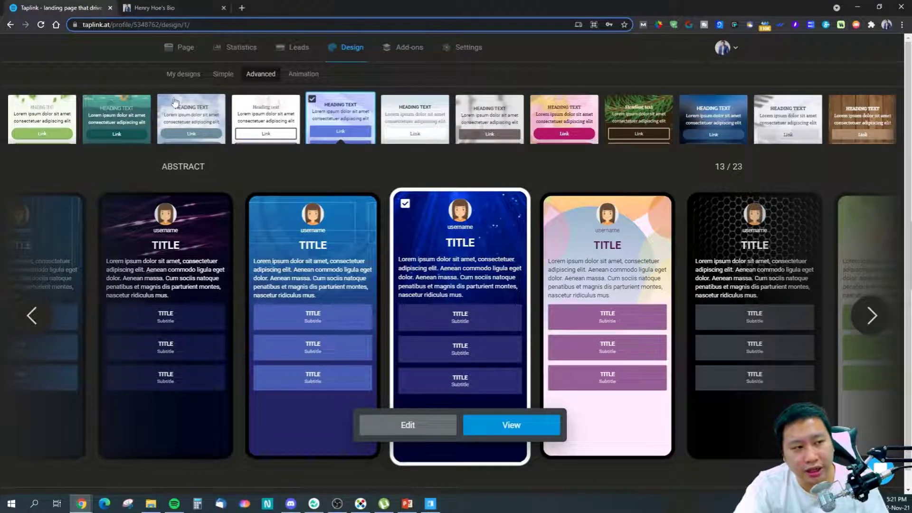
left_click(222, 75)
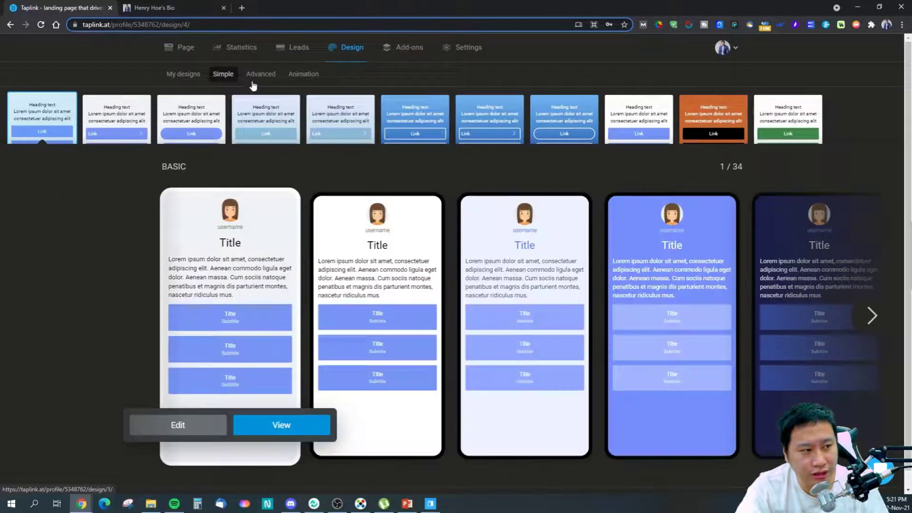
left_click(872, 315)
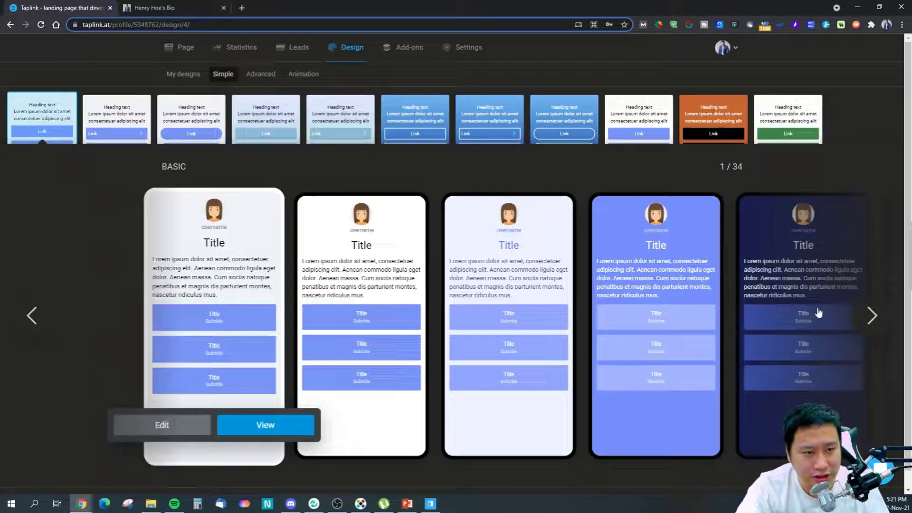
left_click(872, 315)
left_click(875, 318)
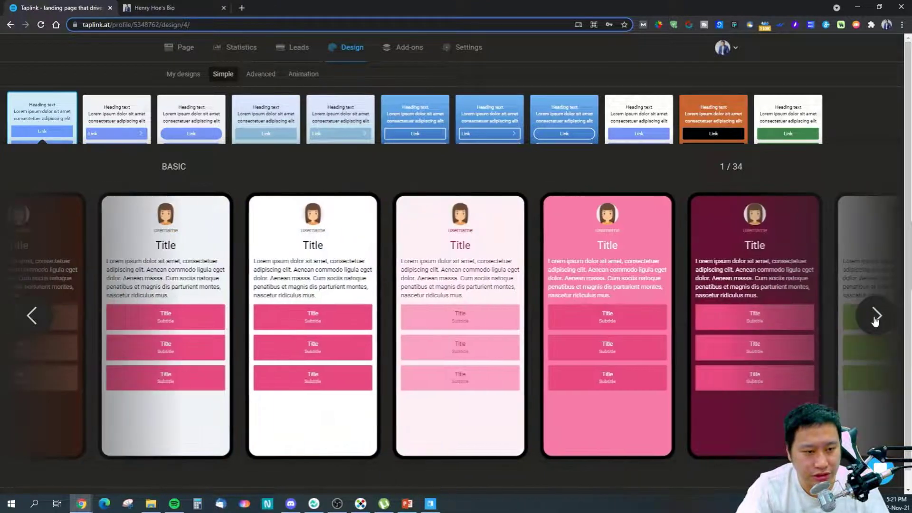
left_click(874, 319)
left_click(872, 318)
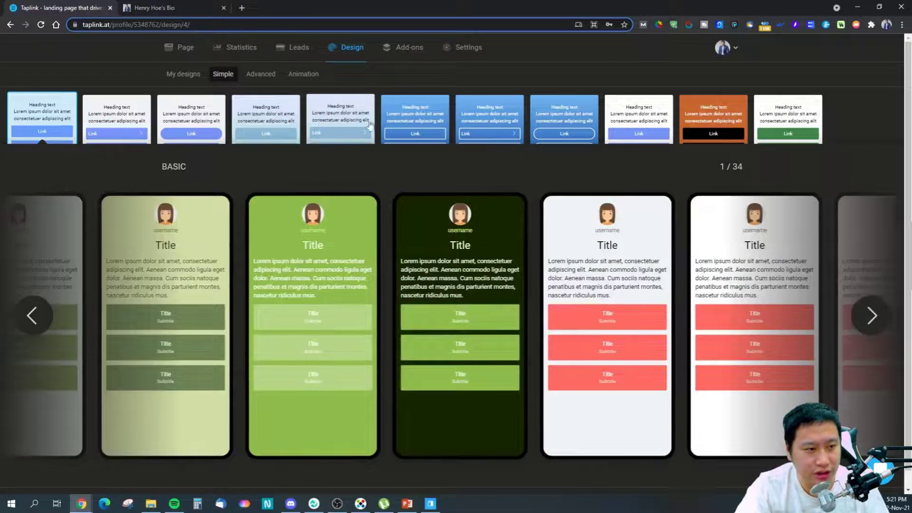
Browse the Bright Transparent category of the Simple design templates.
left_click(417, 129)
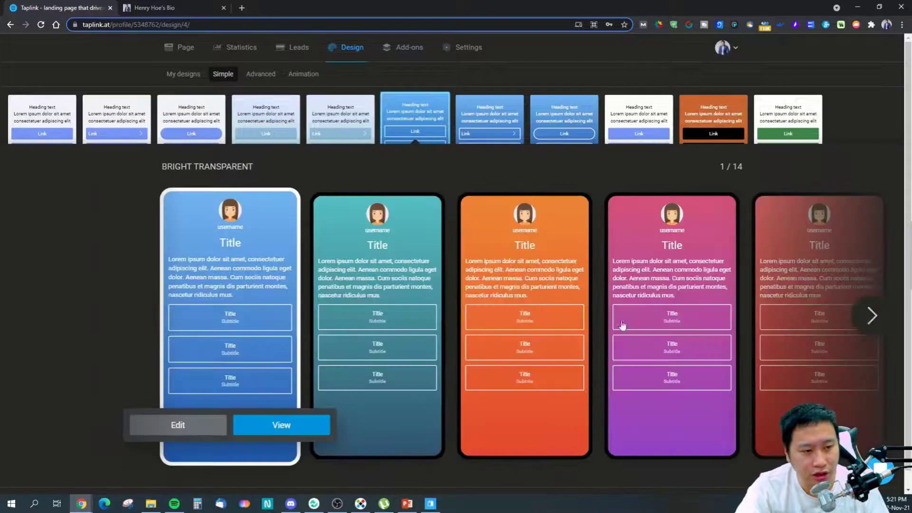
left_click(873, 317)
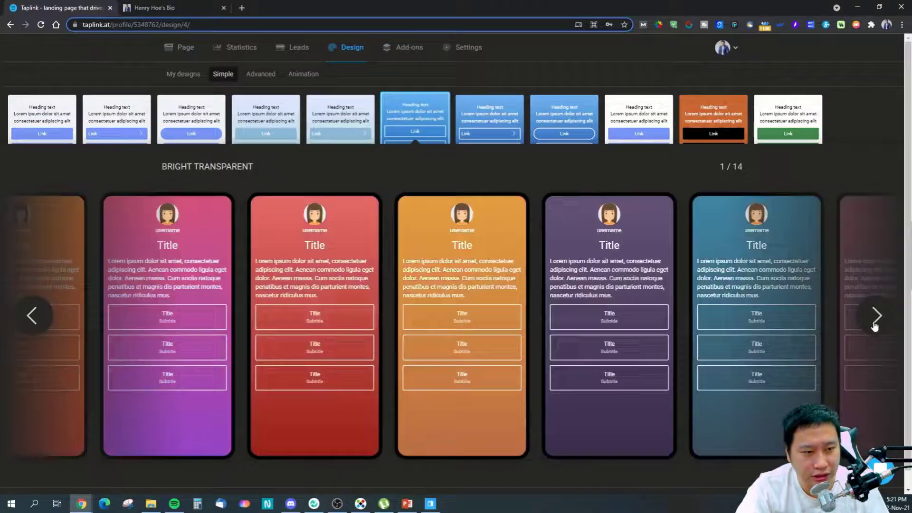
left_click(874, 326)
left_click(874, 326)
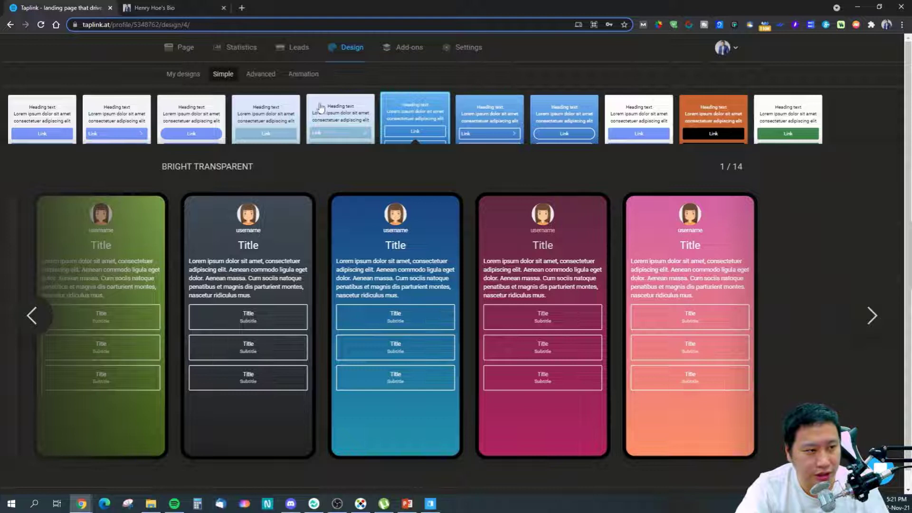
View the Bright, Bright Transparent Rounded and Basic Rounded categories of the Simple designs.
left_click(266, 117)
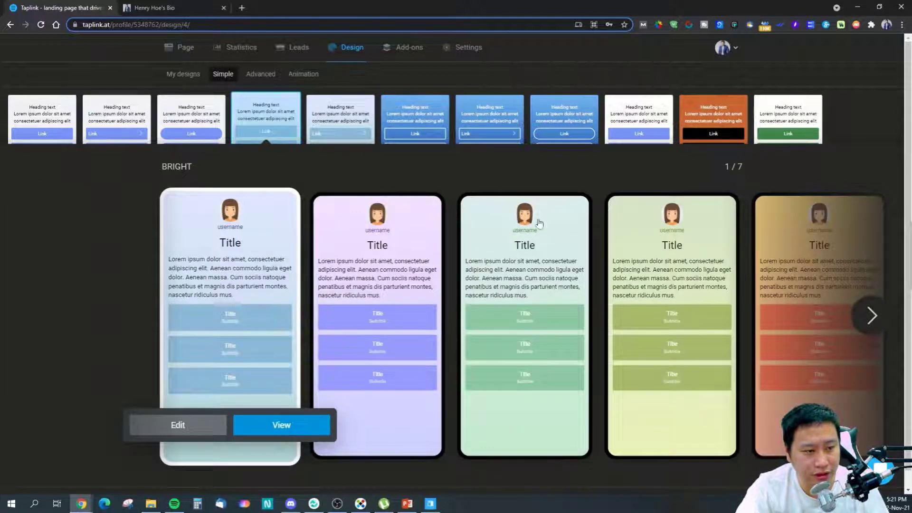
left_click(564, 116)
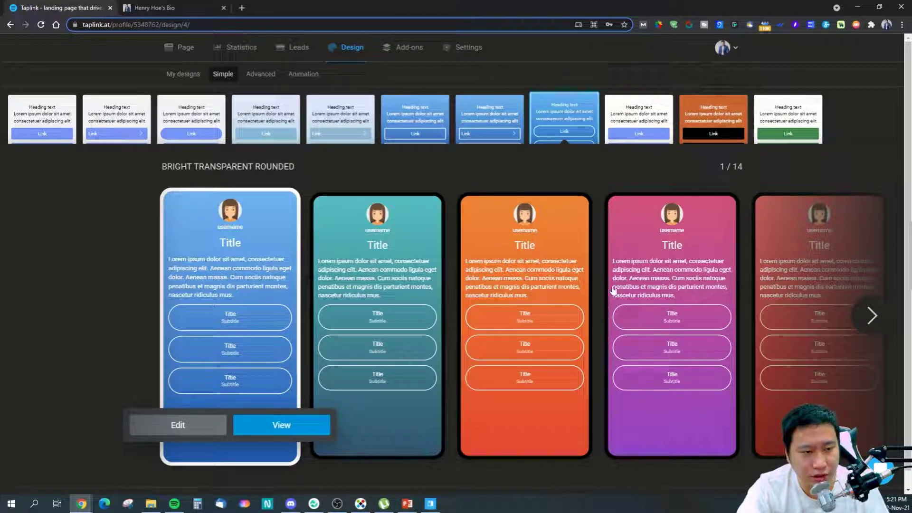
left_click(185, 121)
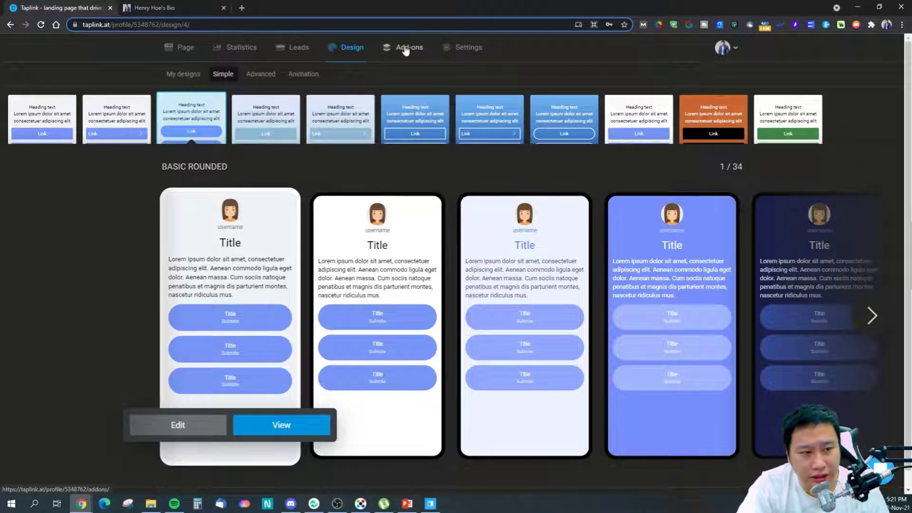
Switch to the Advanced designs and browse the Vector category's templates through to the end and back.
left_click(257, 74)
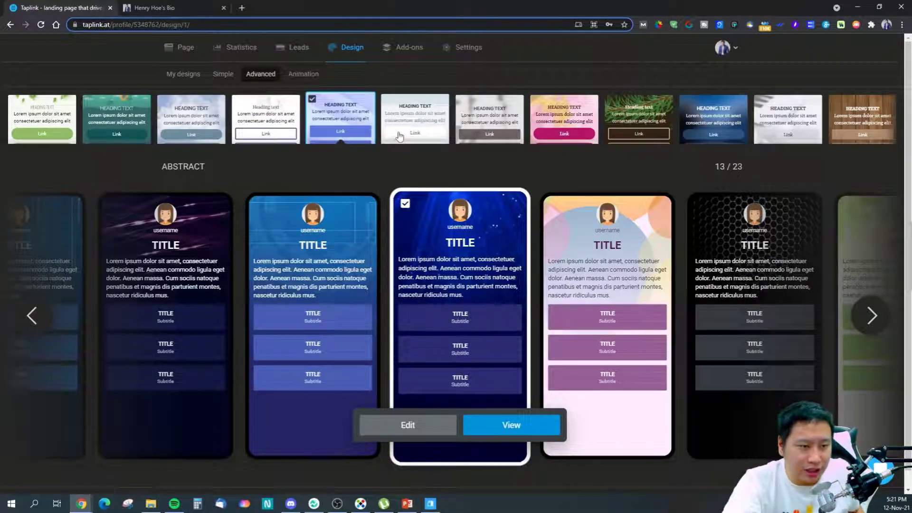
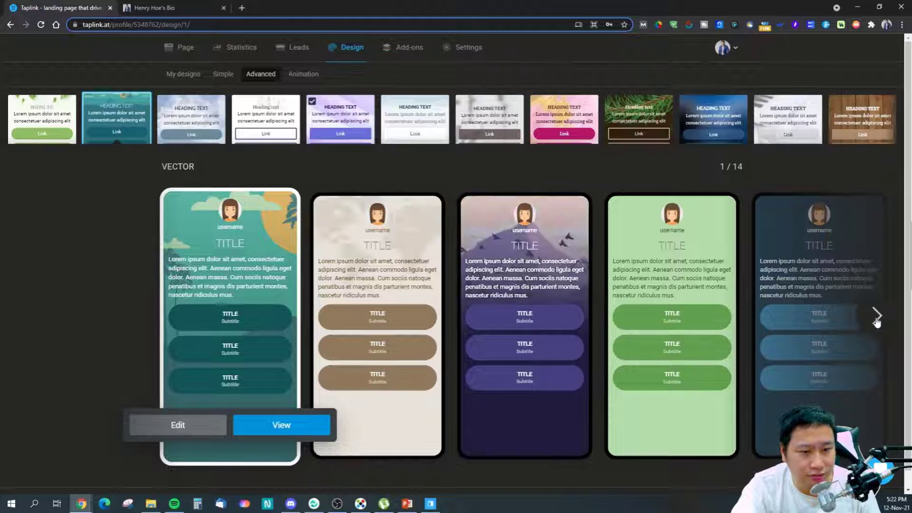
left_click(875, 319)
left_click(875, 319)
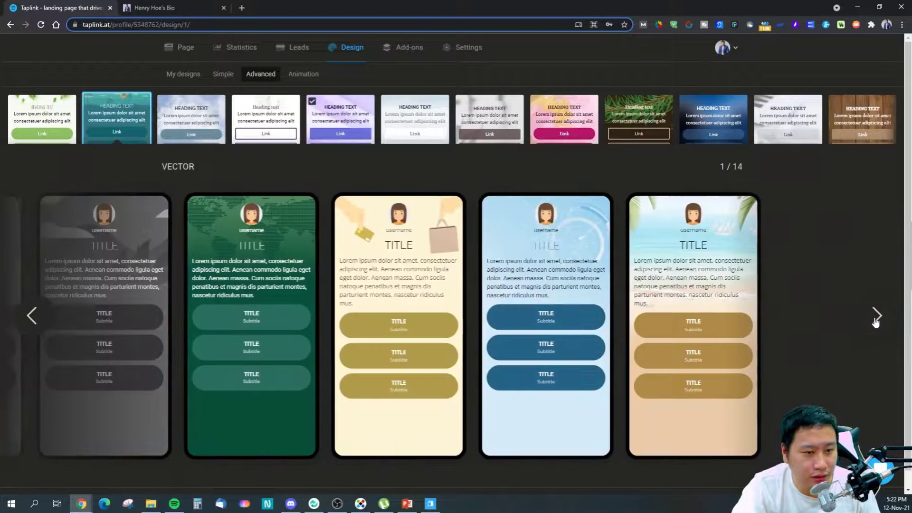
left_click(31, 314)
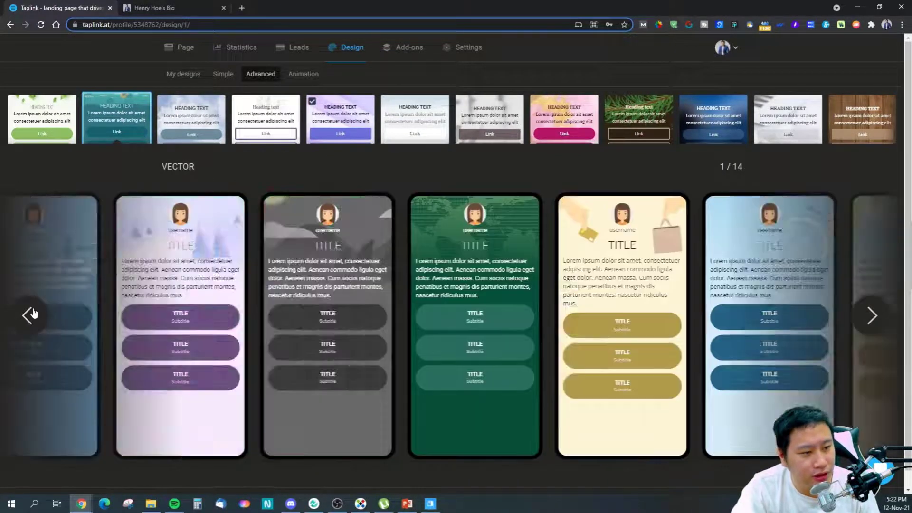
left_click(33, 313)
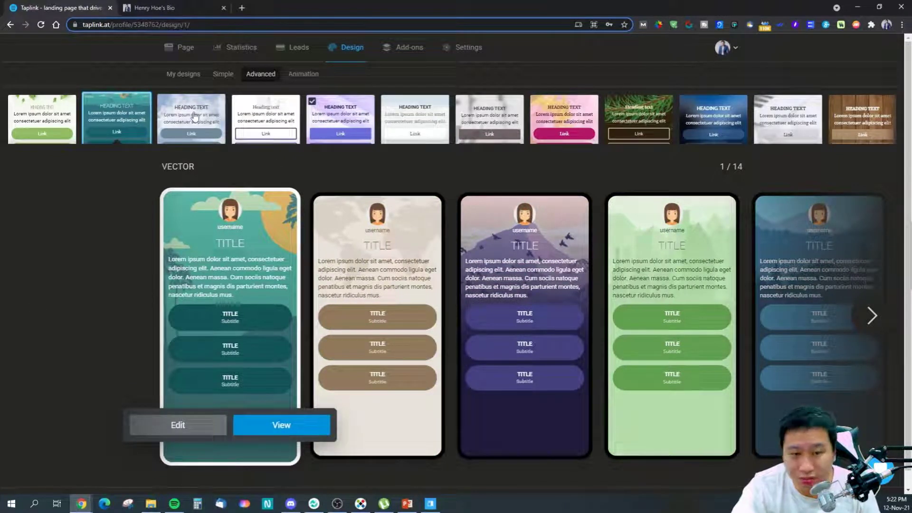
View the Photo and Services categories of the Advanced design templates.
left_click(193, 116)
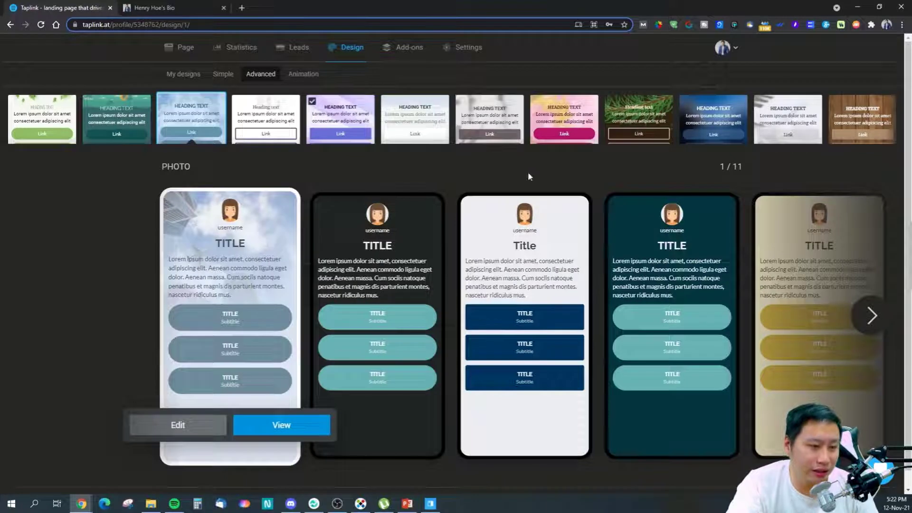
left_click(876, 318)
left_click(265, 133)
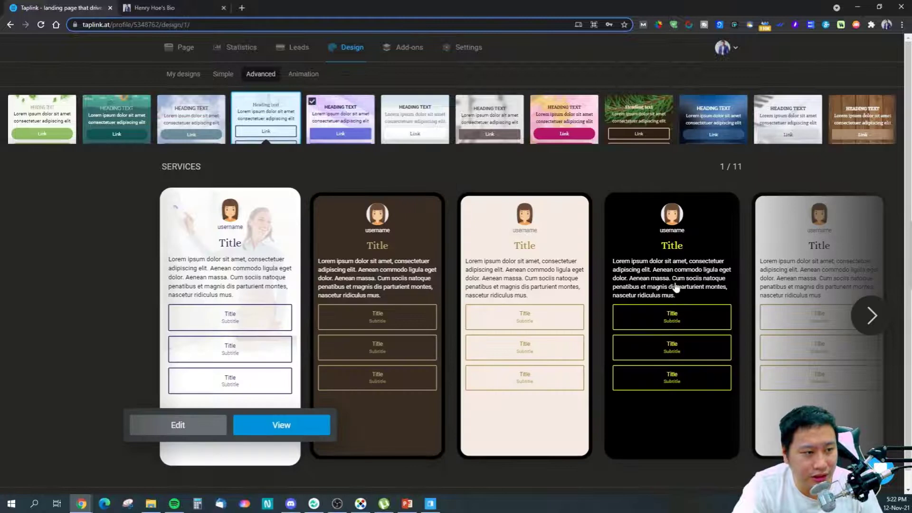
Browse further through the Services templates and view the Abstract and Waves categories of the Advanced designs.
left_click(873, 315)
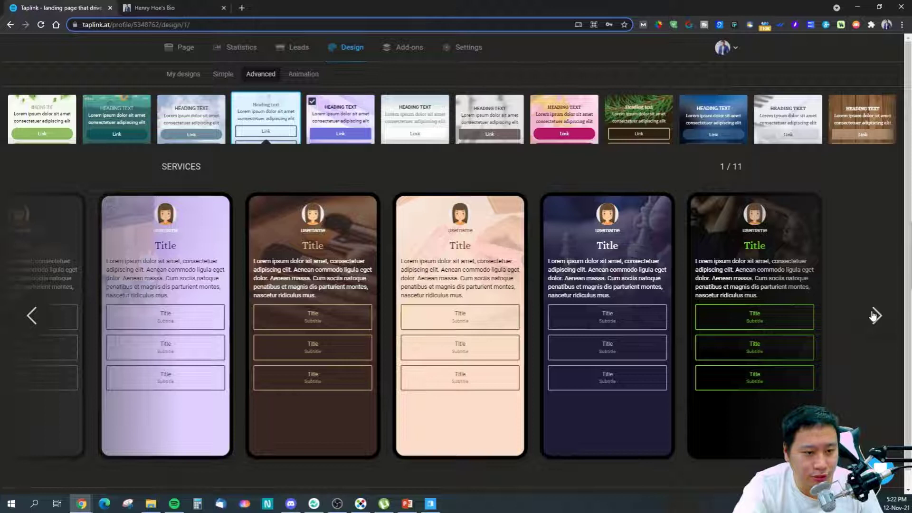
left_click(338, 117)
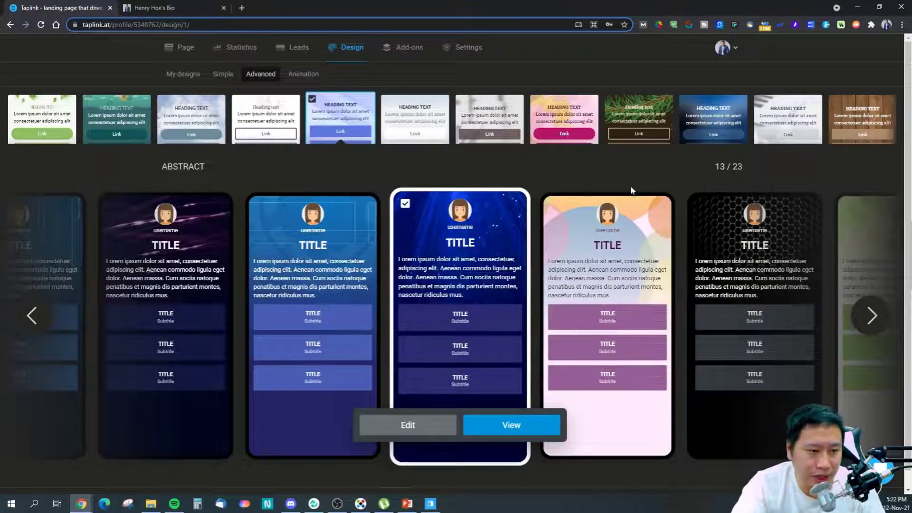
left_click(415, 118)
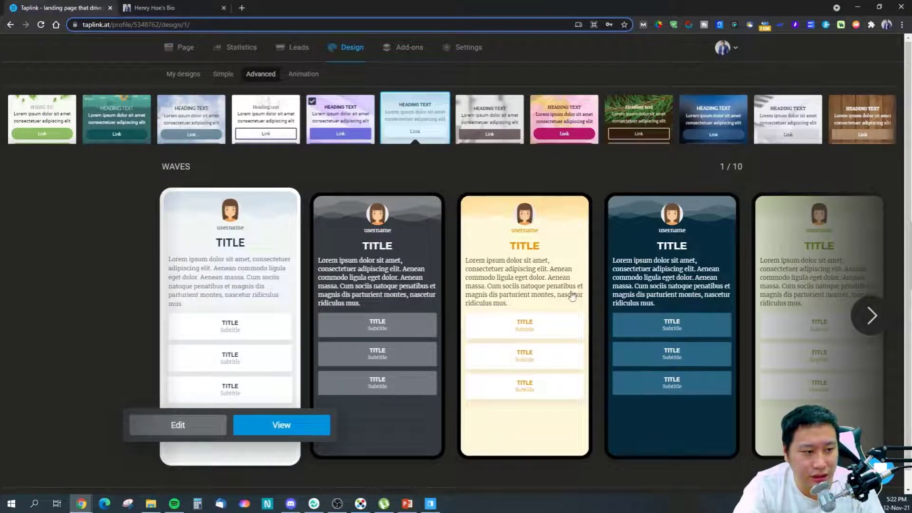
Browse the Business category of the Advanced designs through to its last templates.
left_click(759, 126)
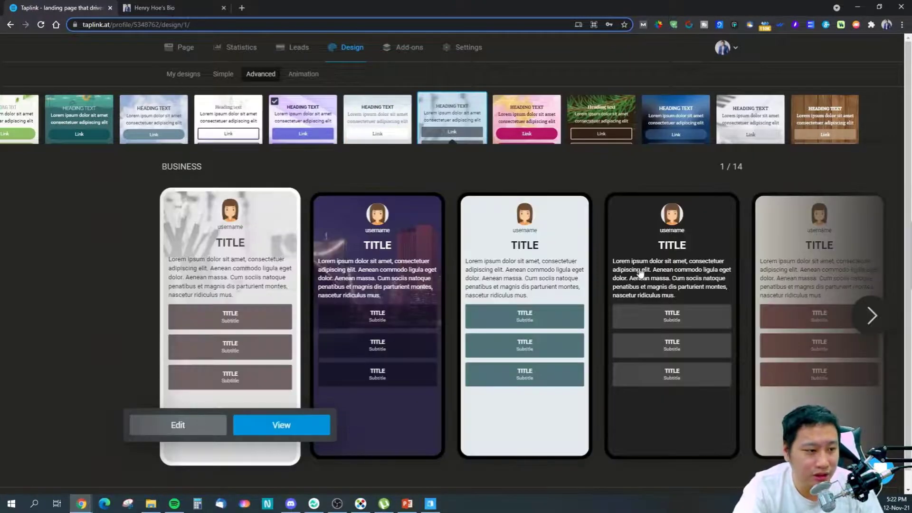
left_click(876, 317)
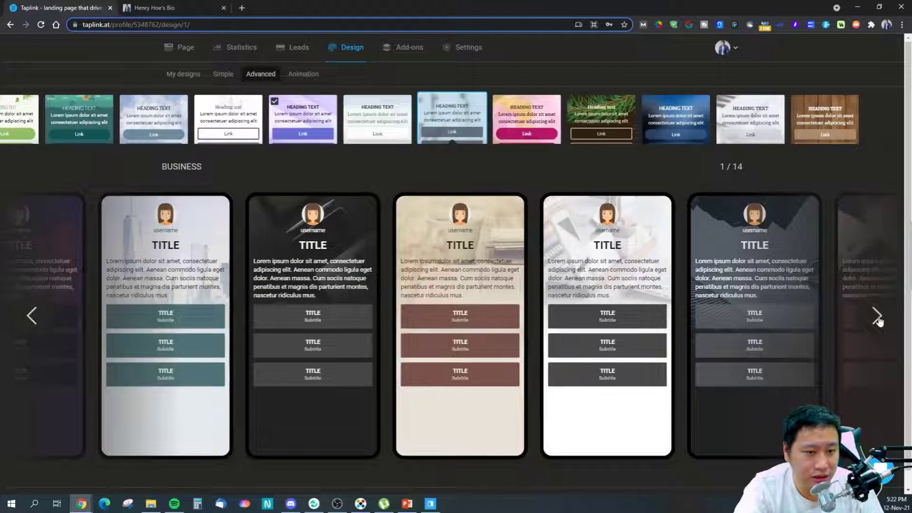
left_click(876, 317)
left_click(876, 316)
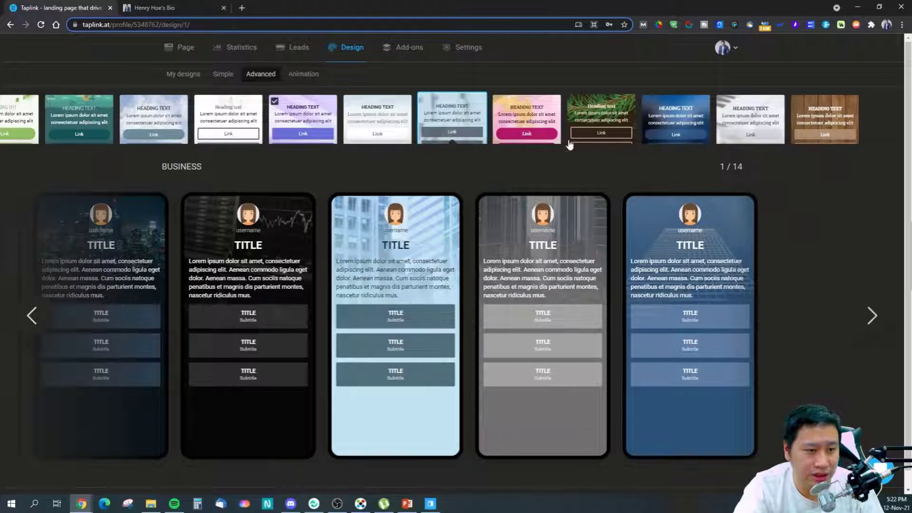
View the Macro category of the Advanced designs and browse its templates to the end.
left_click(545, 125)
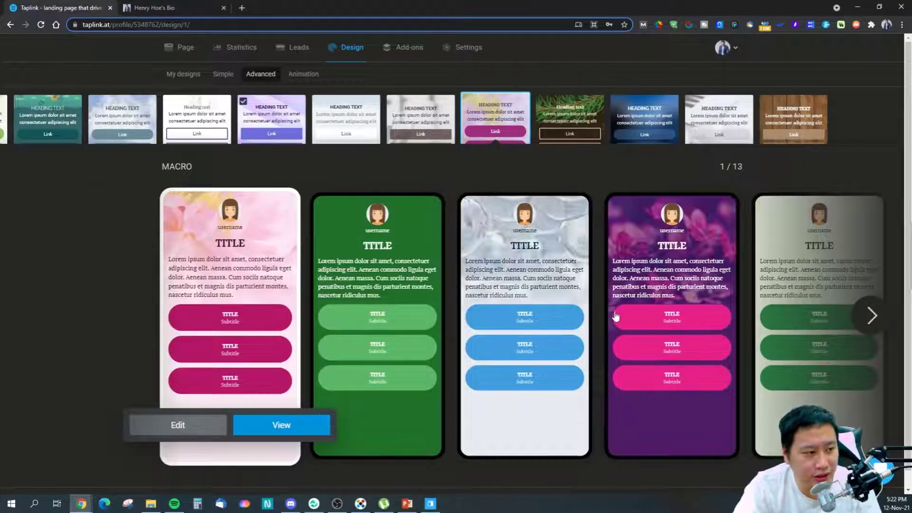
left_click(879, 329)
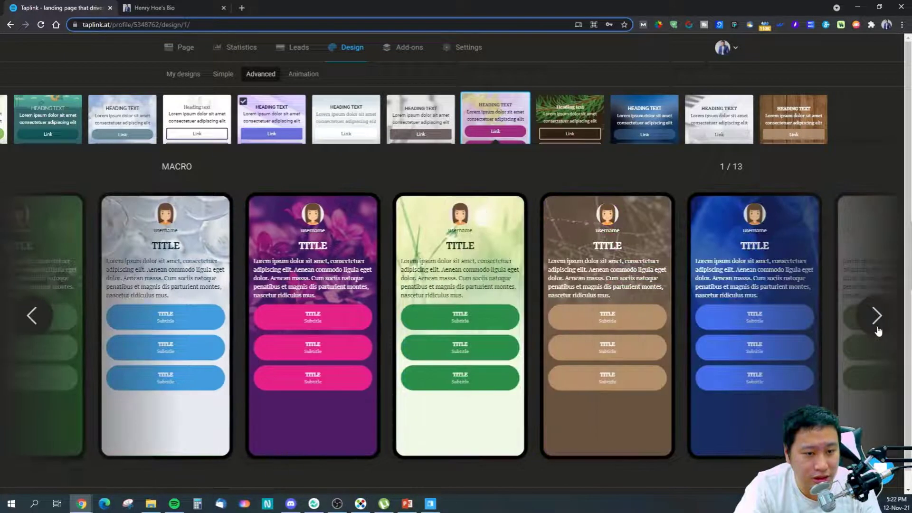
left_click(878, 330)
left_click(878, 331)
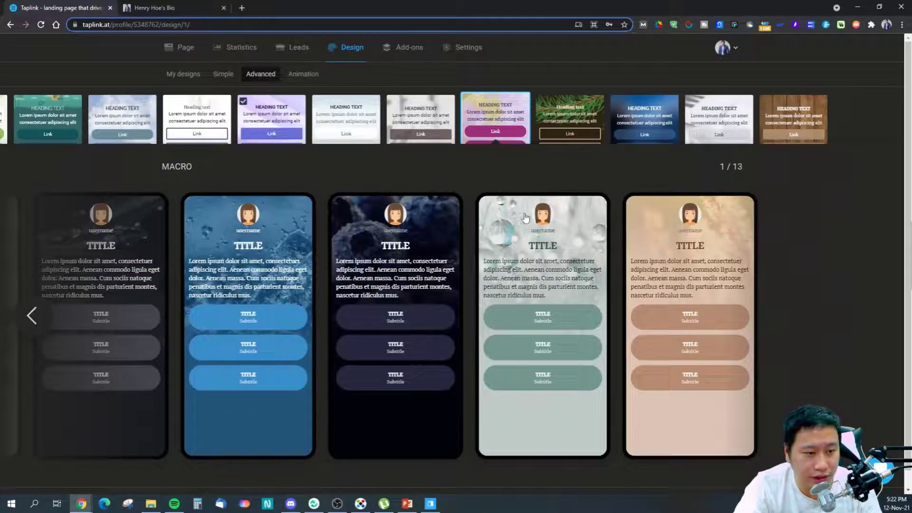
View the Flora Vector category of the Advanced designs and browse all of its templates.
left_click(568, 115)
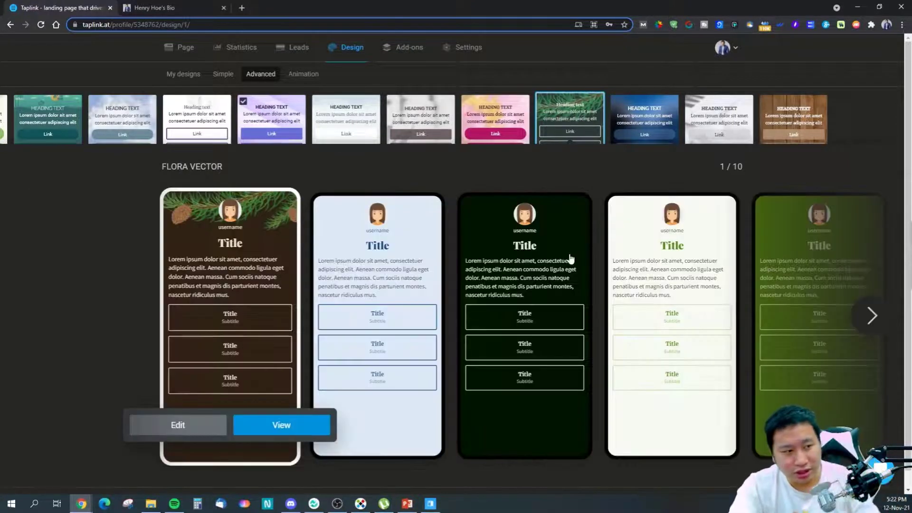
left_click(864, 314)
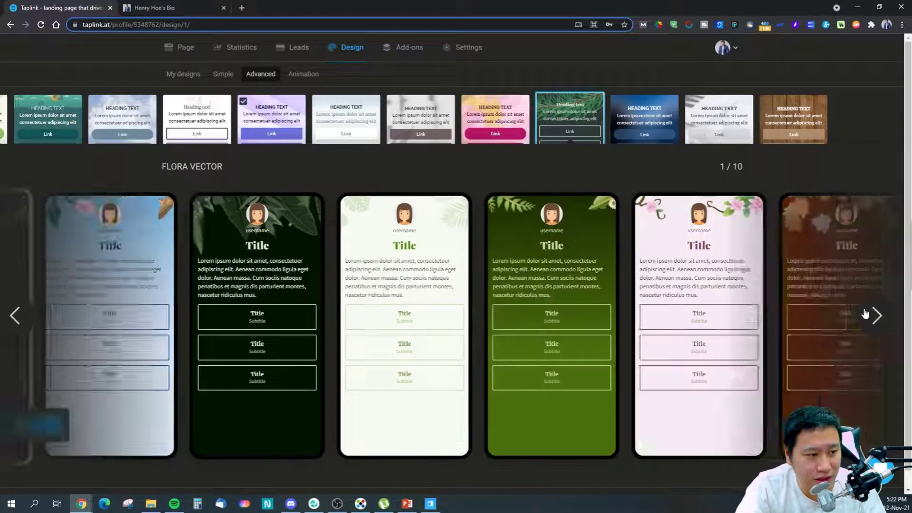
left_click(864, 313)
left_click(864, 313)
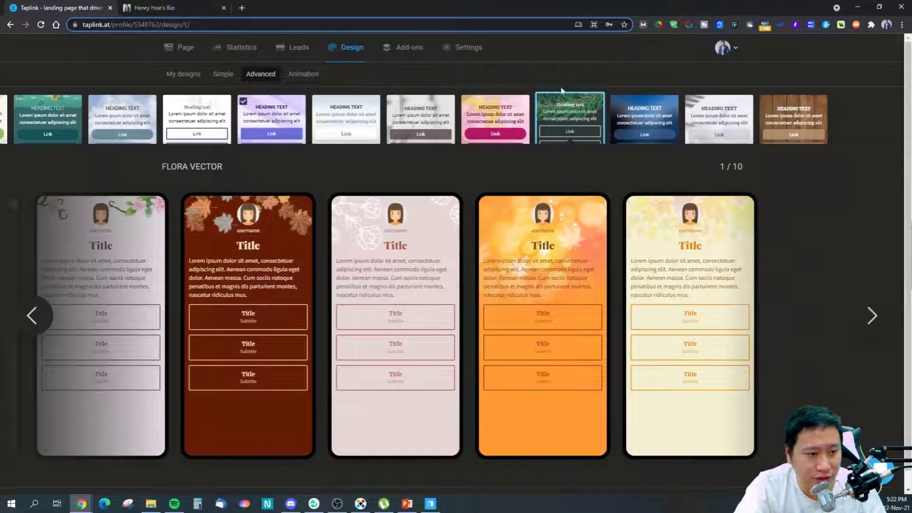
Browse the templates in the Blur and Weekend categories of the Advanced designs.
left_click(639, 121)
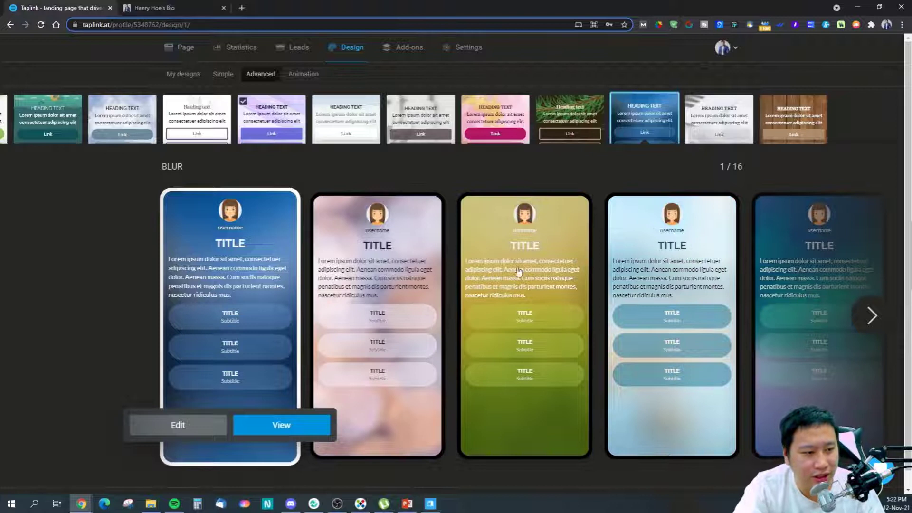
left_click(873, 316)
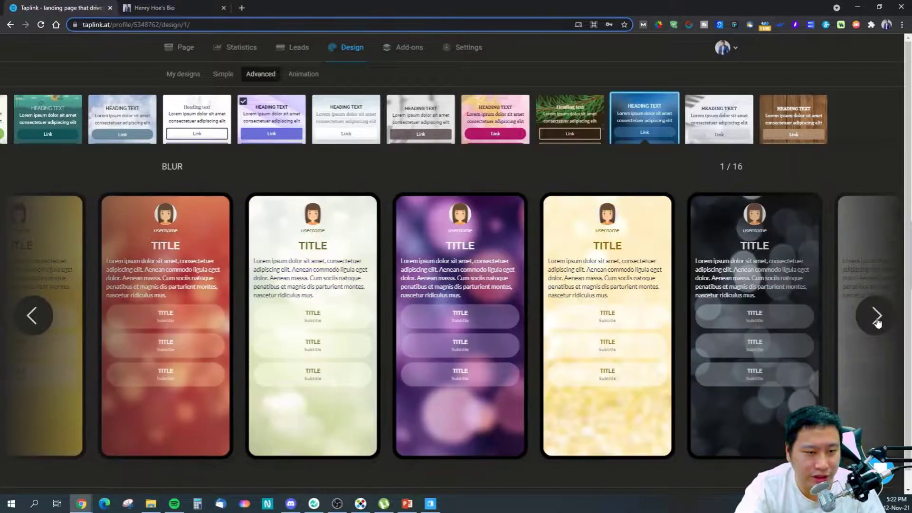
left_click(876, 321)
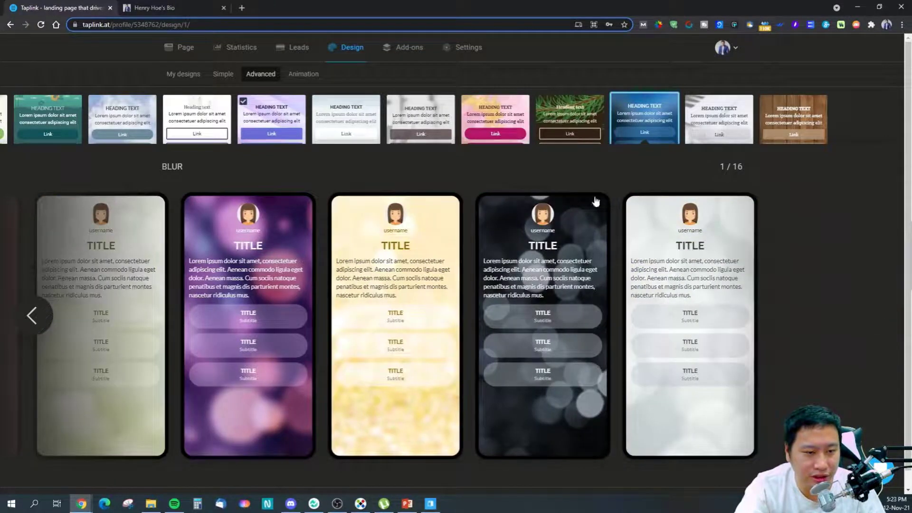
left_click(721, 119)
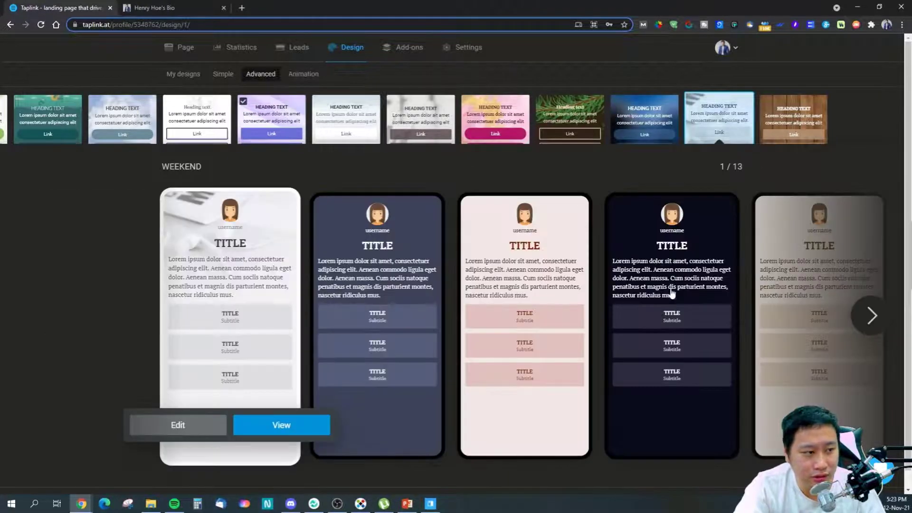
left_click(876, 319)
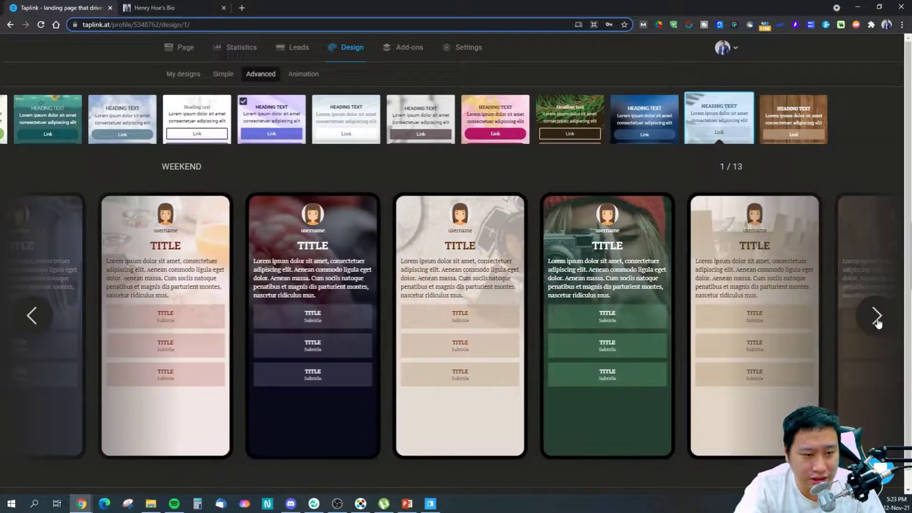
left_click(876, 317)
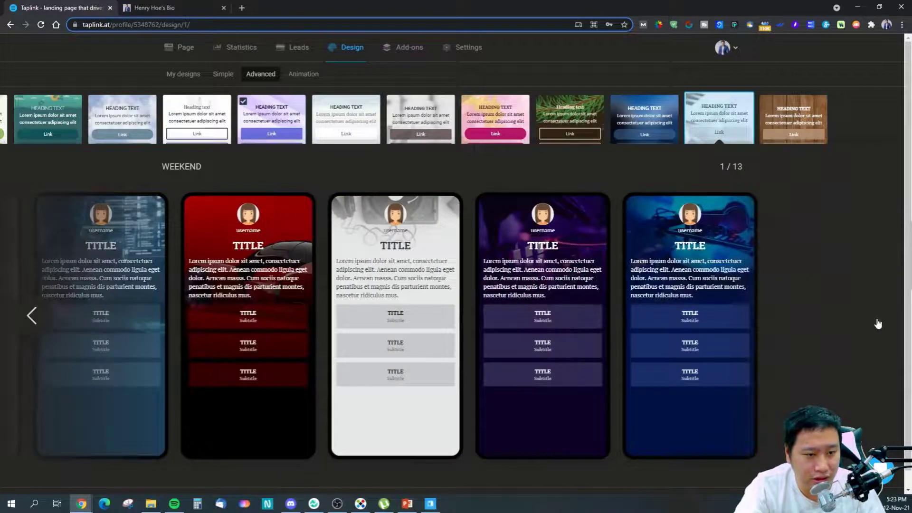
Browse the Materials category of the Advanced designs forward and back to its first template.
key("Right")
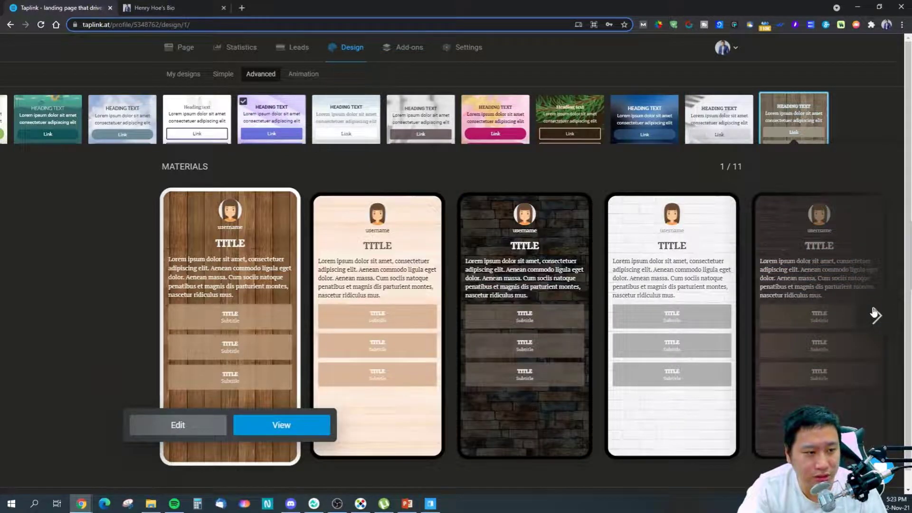
left_click(875, 314)
left_click(875, 315)
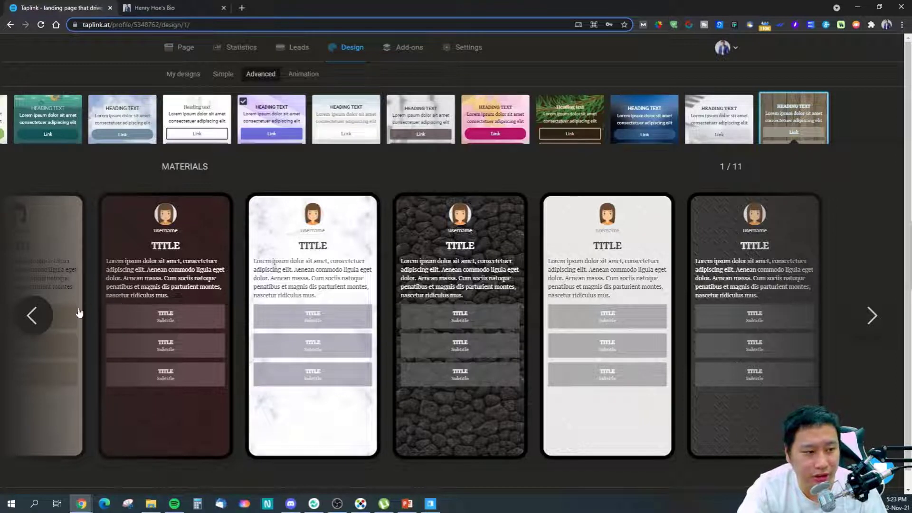
left_click(37, 316)
left_click(40, 315)
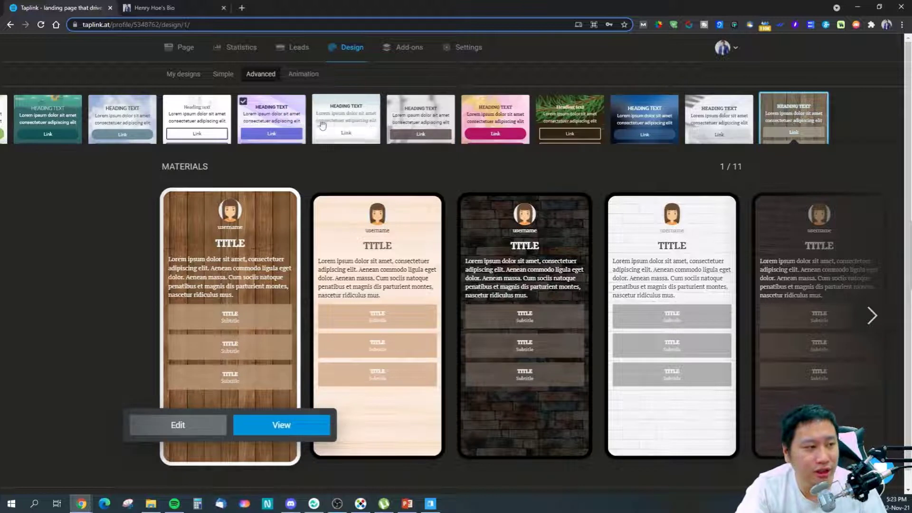
Switch to the Animation designs and preview the animated Valentine's Day templates.
left_click(290, 79)
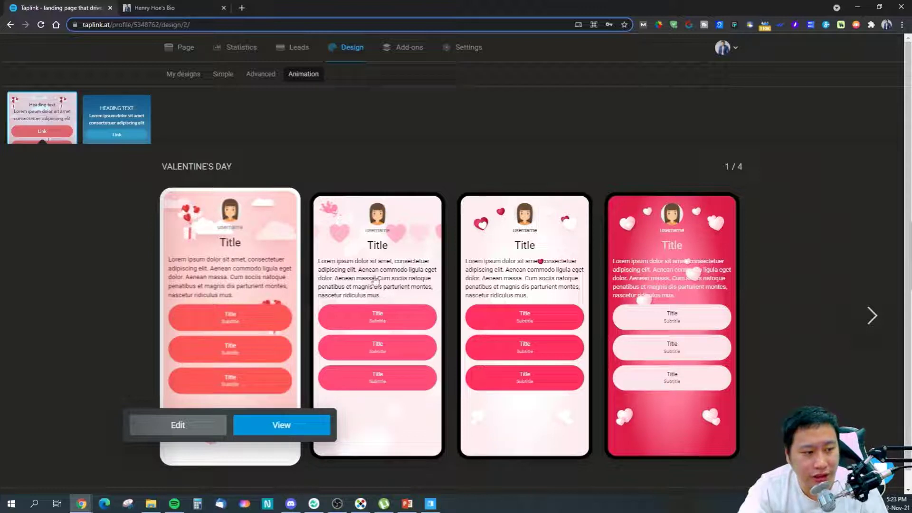
mouse_move(367, 265)
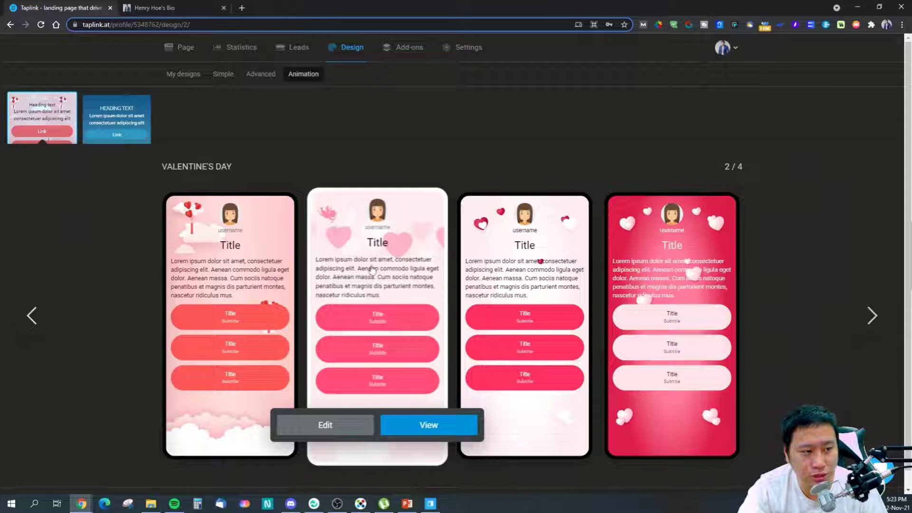
mouse_move(567, 258)
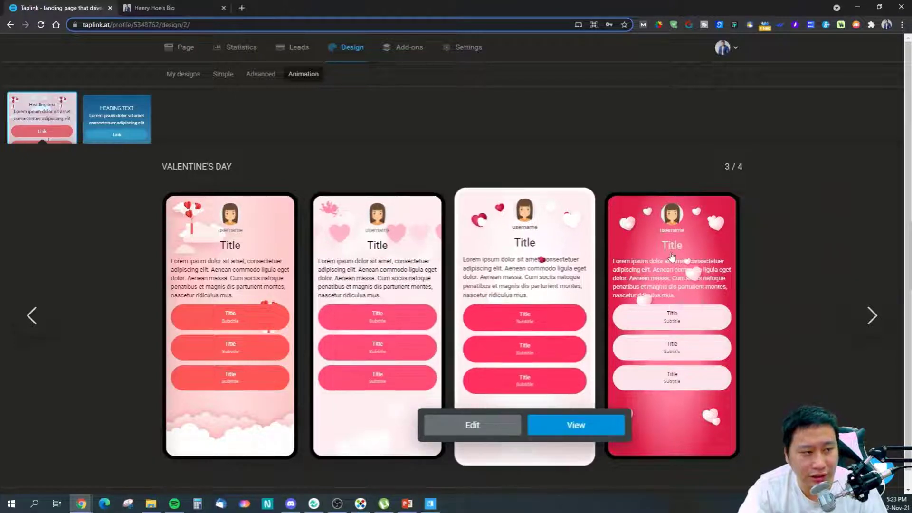
View the Christmas category of the Animation designs and browse its templates to the end.
left_click(129, 118)
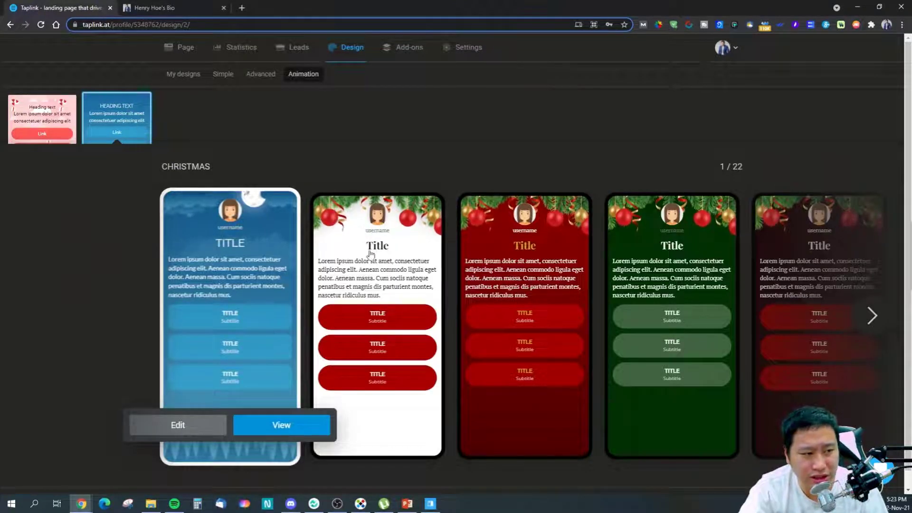
left_click(872, 316)
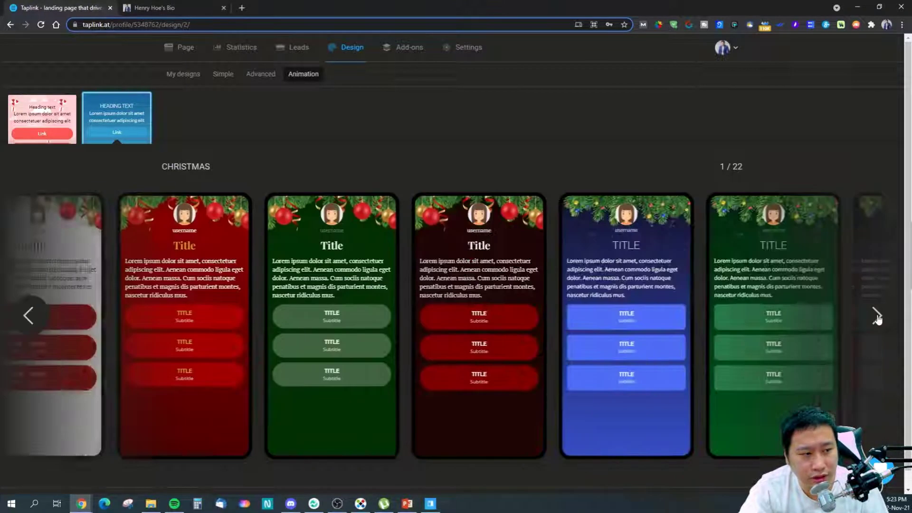
left_click(876, 316)
left_click(876, 317)
left_click(876, 317)
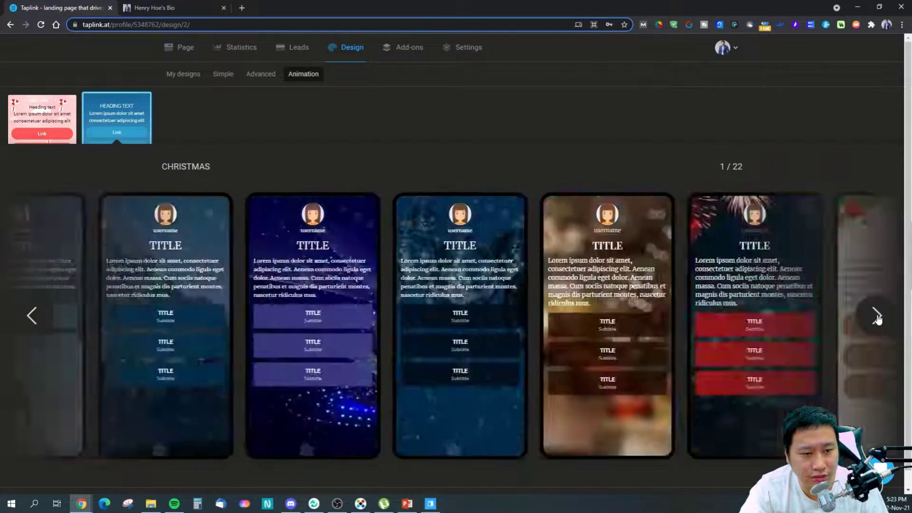
left_click(876, 317)
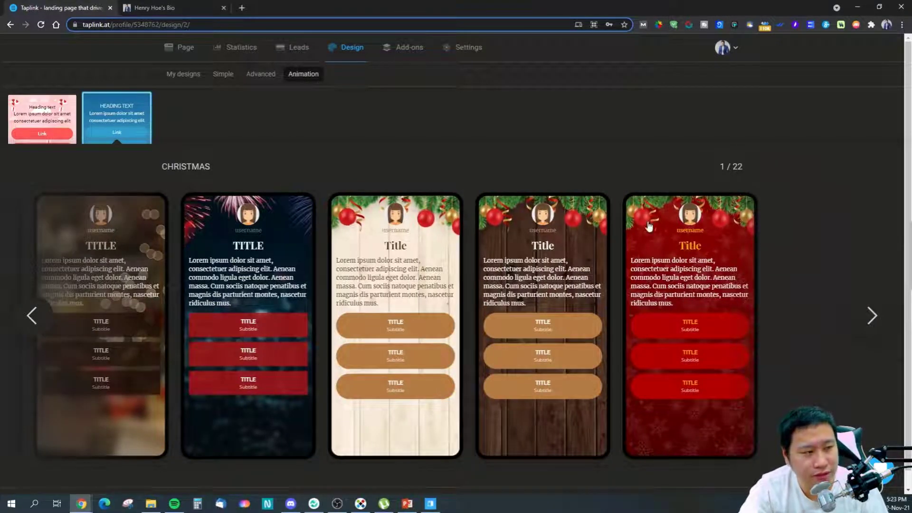
scroll(637, 297, "down", 1)
scroll(173, 142, "up", 1)
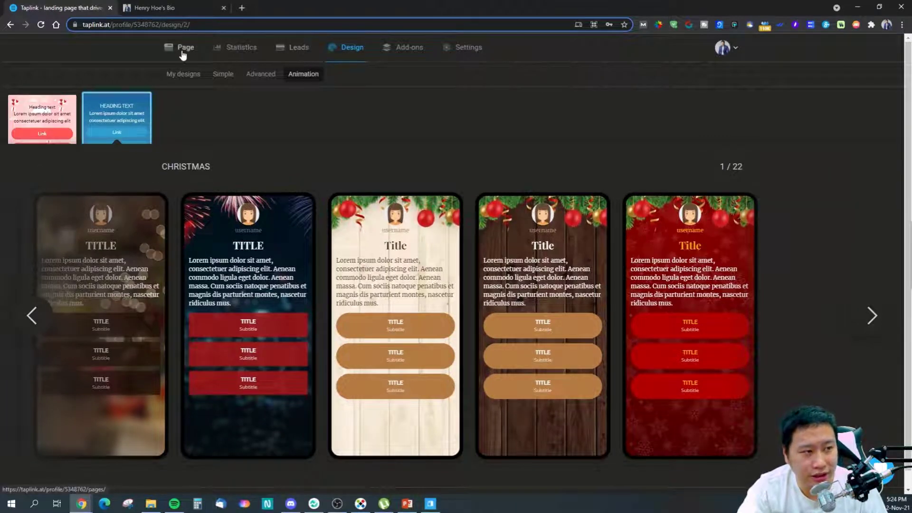
View the leads list and the main page's daily statistics, including page views and clicks on links.
left_click(293, 54)
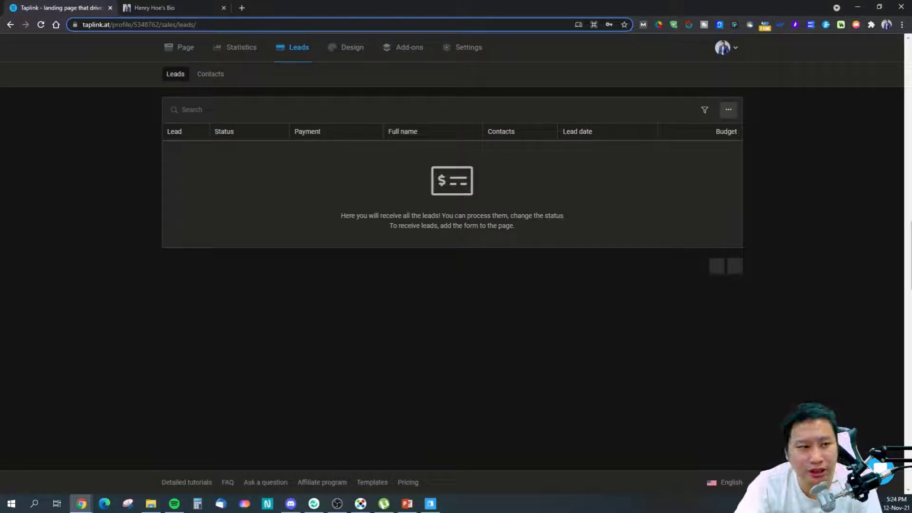
left_click(246, 52)
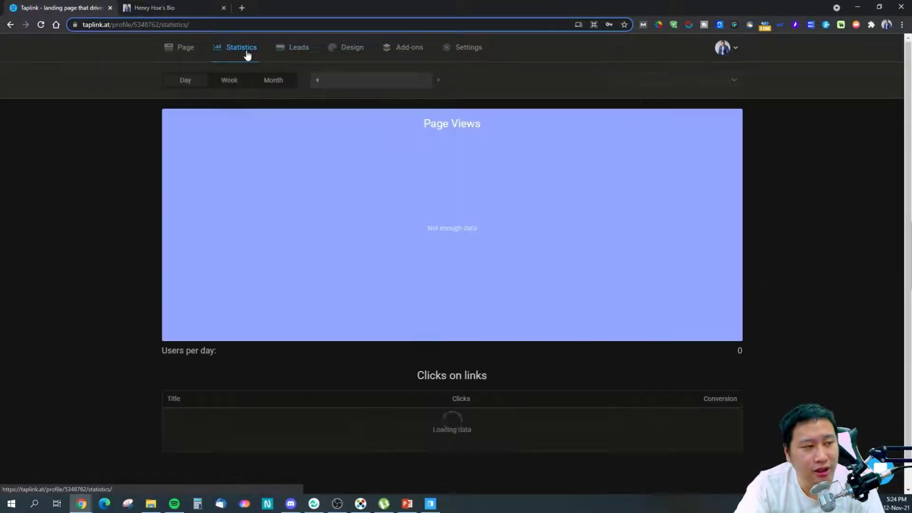
scroll(515, 273, "down", 1)
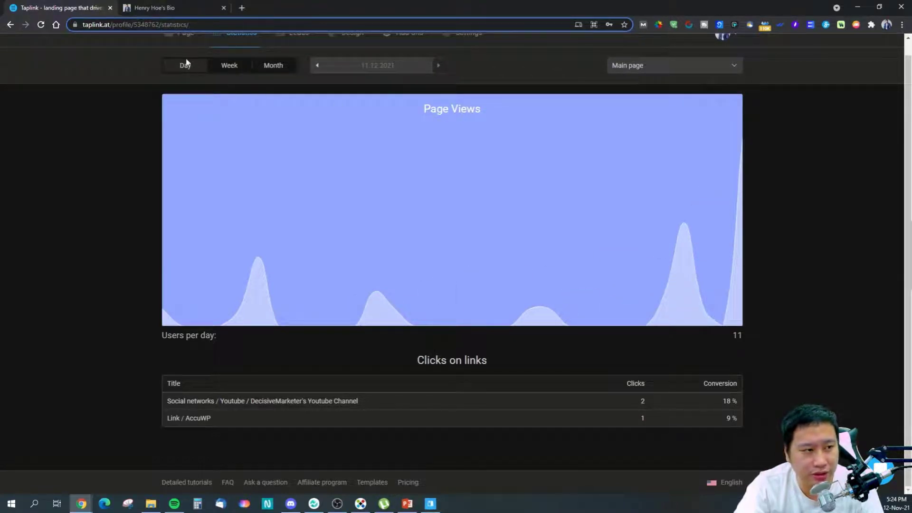
scroll(185, 71, "up", 1)
Show the main page's statistics by month, review the link clicks, and return to the page editor.
left_click(272, 82)
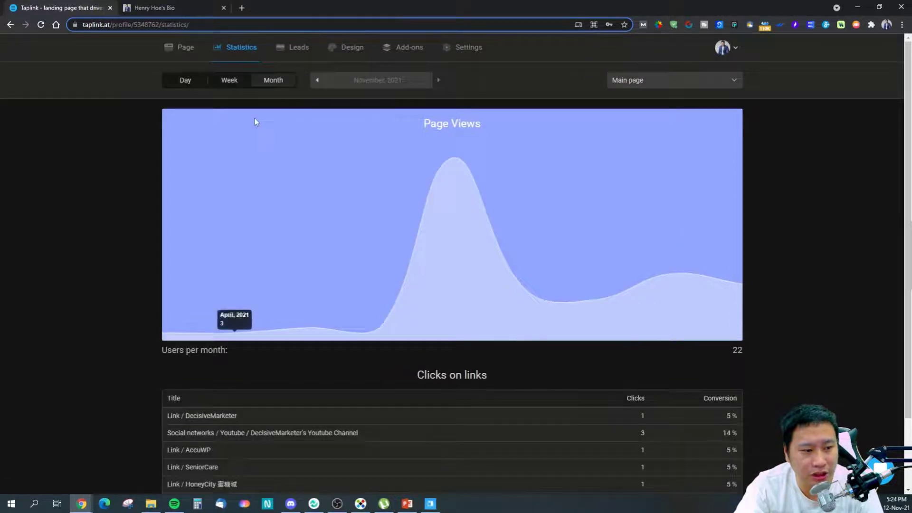
scroll(331, 198, "down", 2)
scroll(181, 159, "up", 2)
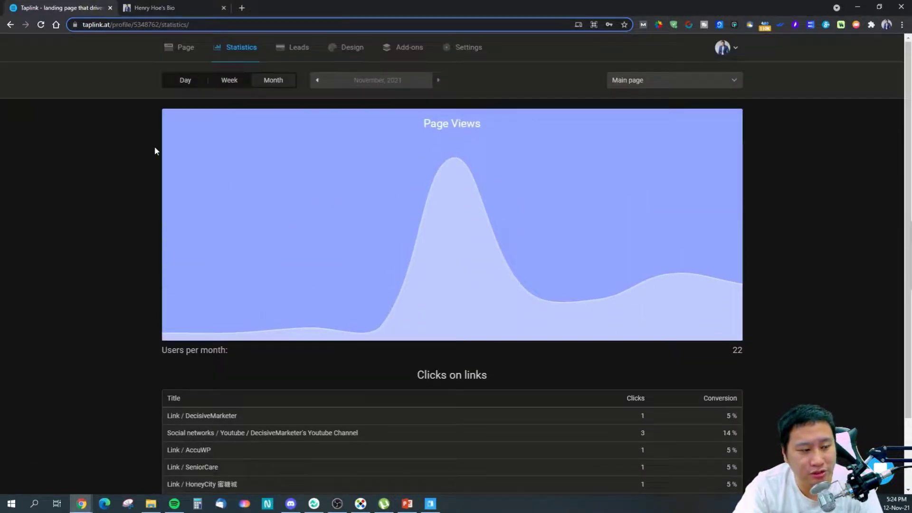
left_click(176, 57)
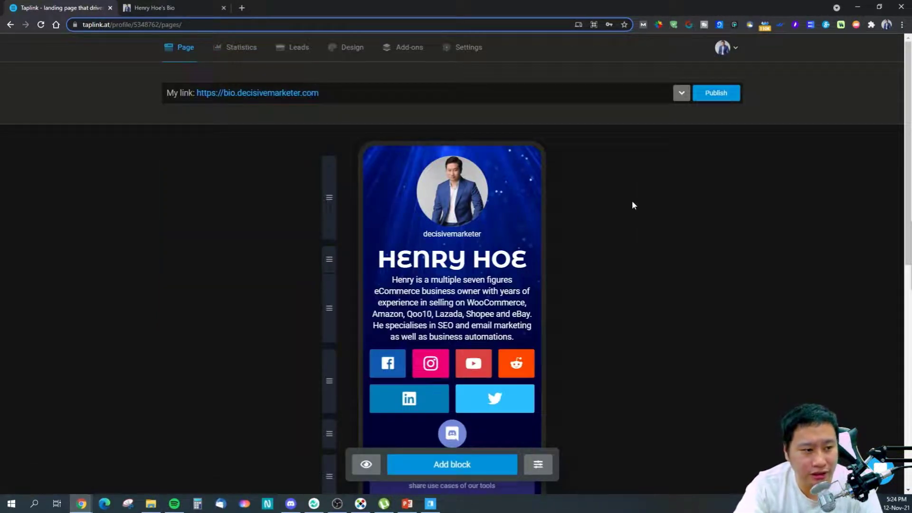
View the list of the profile's pages and close it without switching pages.
scroll(659, 240, "down", 2)
scroll(624, 235, "up", 2)
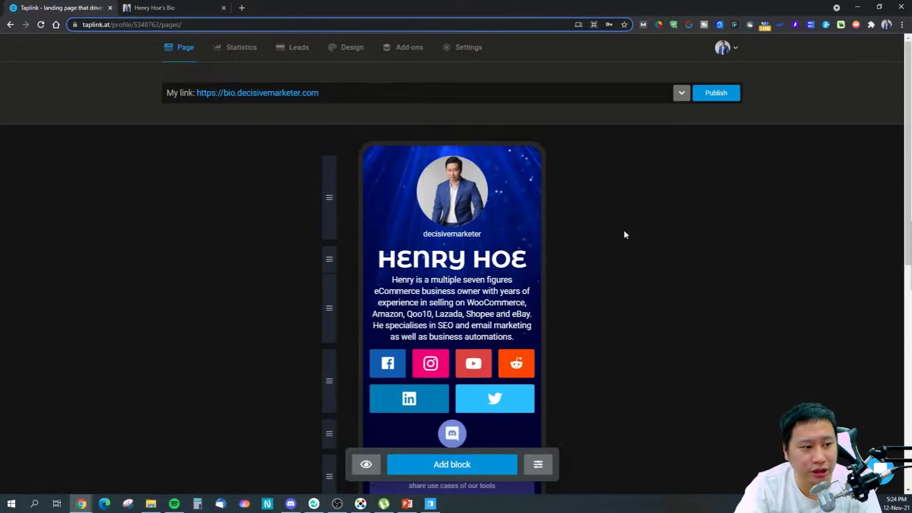
left_click_drag(354, 107, 255, 95)
left_click(645, 152)
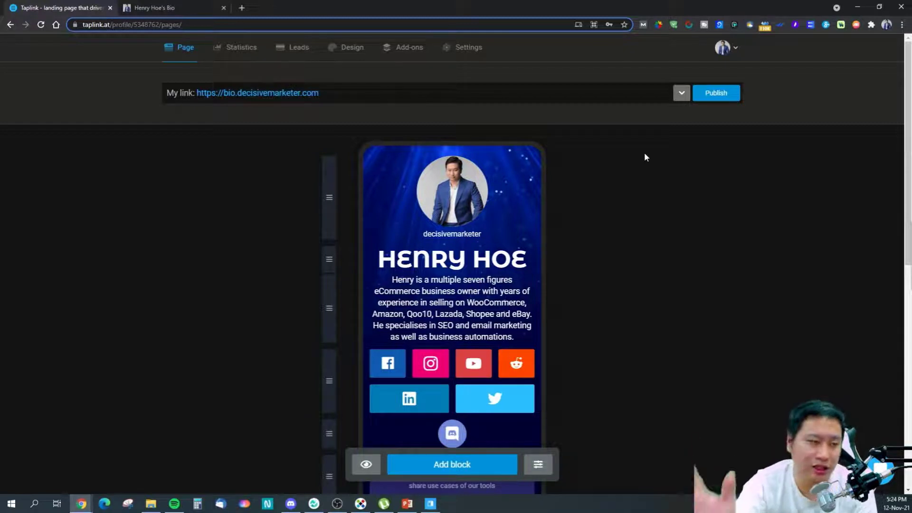
left_click(681, 93)
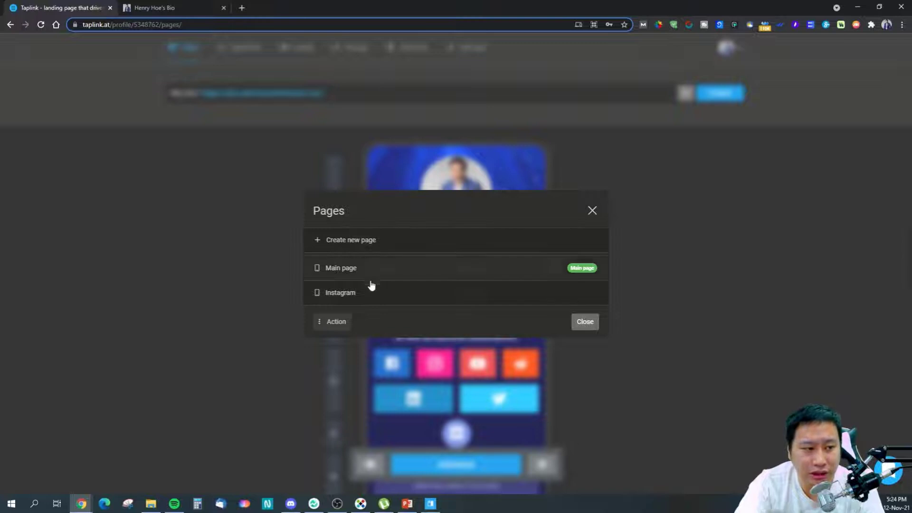
left_click(662, 243)
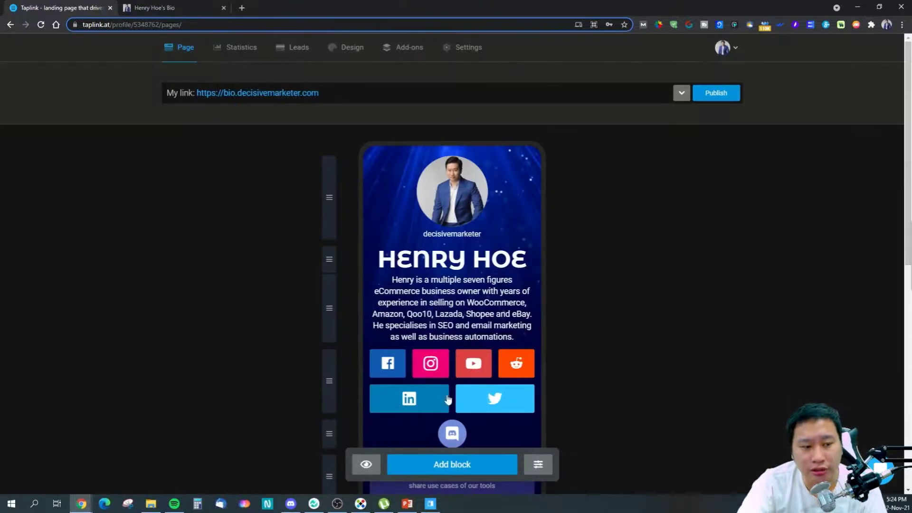
Look over the main page's profile header, social network buttons and link blocks.
scroll(448, 398, "down", 3)
scroll(407, 386, "up", 3)
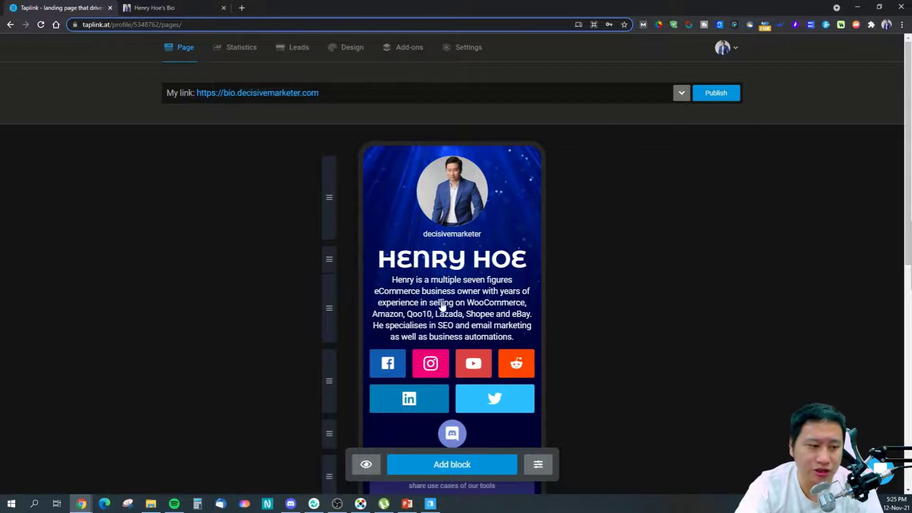
scroll(441, 305, "down", 5)
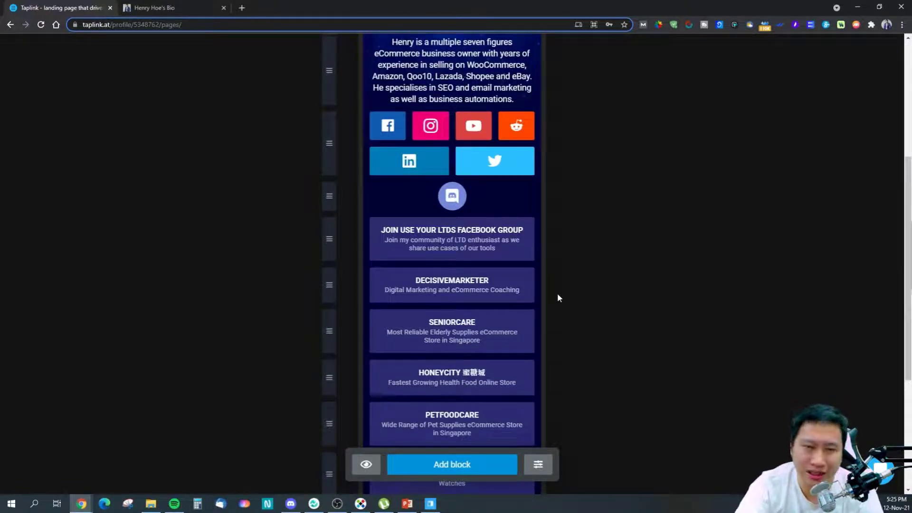
scroll(557, 294, "up", 5)
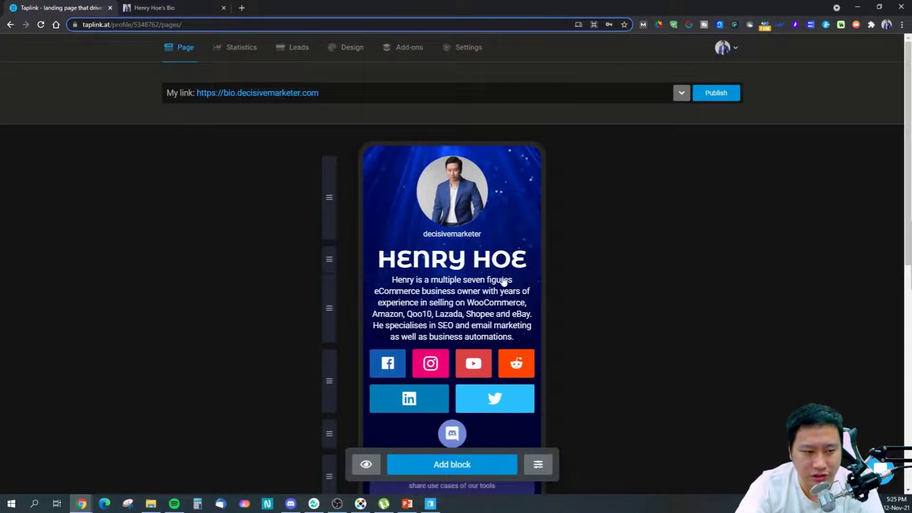
scroll(490, 285, "down", 3)
scroll(491, 209, "up", 3)
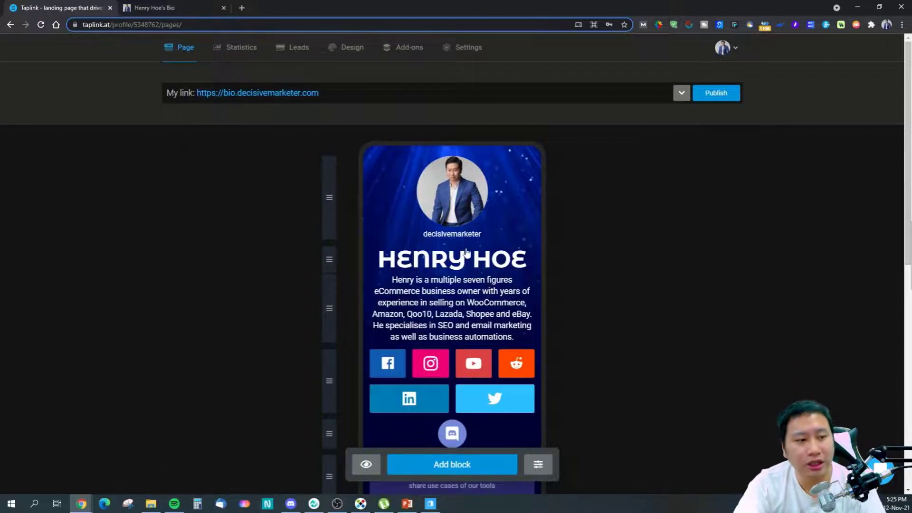
Start a new text block and try its Hide block and Show according to schedule settings, switching both off again.
scroll(466, 253, "down", 4)
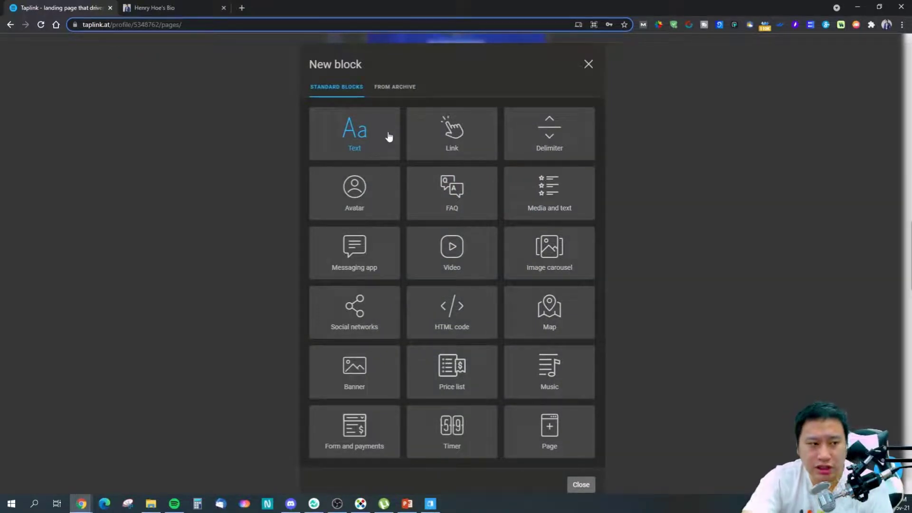
left_click(388, 123)
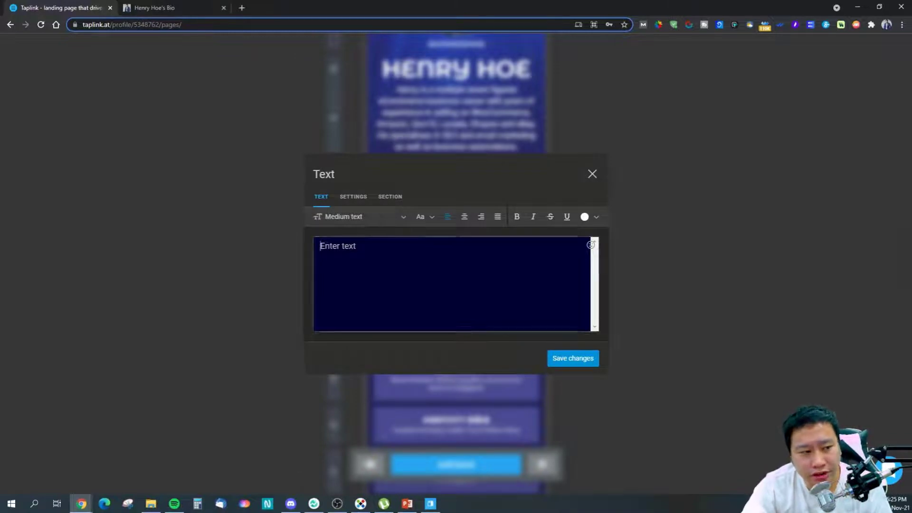
left_click(351, 197)
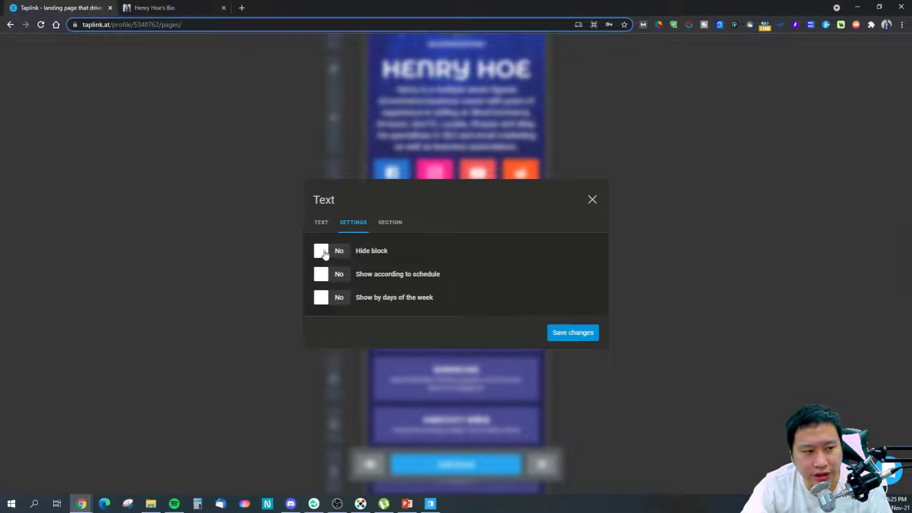
left_click(325, 254)
left_click(321, 256)
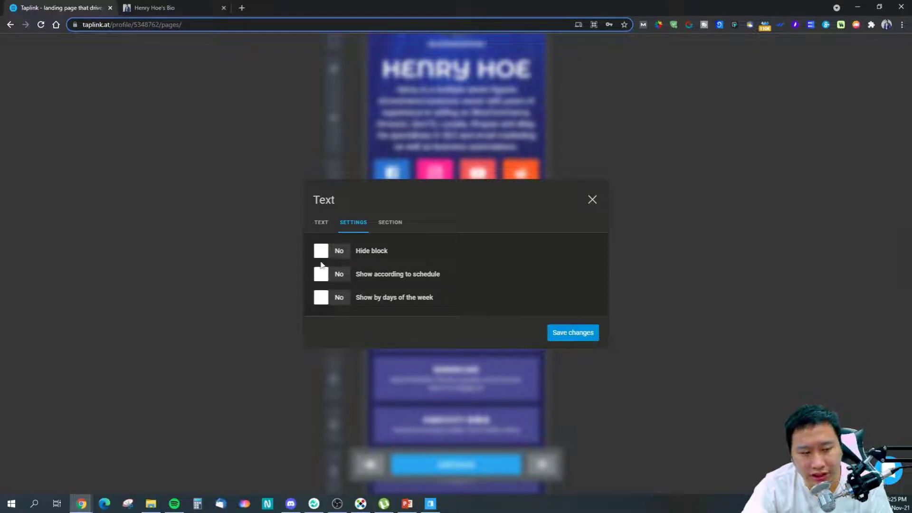
left_click(332, 278)
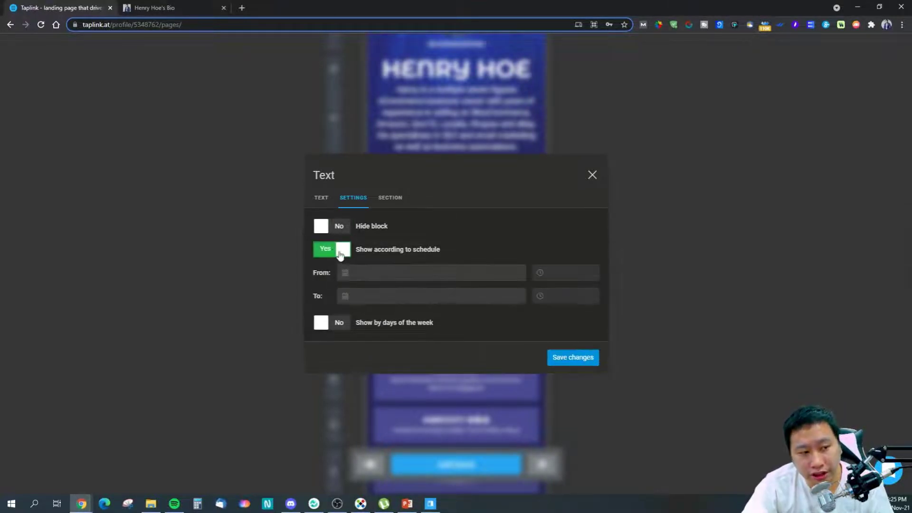
left_click(338, 255)
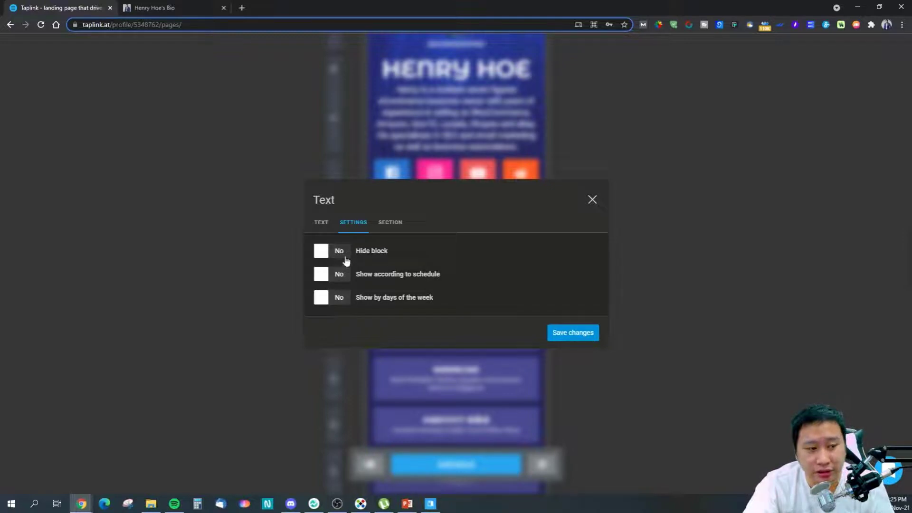
Enable scheduled display for the text block, open the start date calendar, and turn the schedule off without picking a date.
left_click(334, 275)
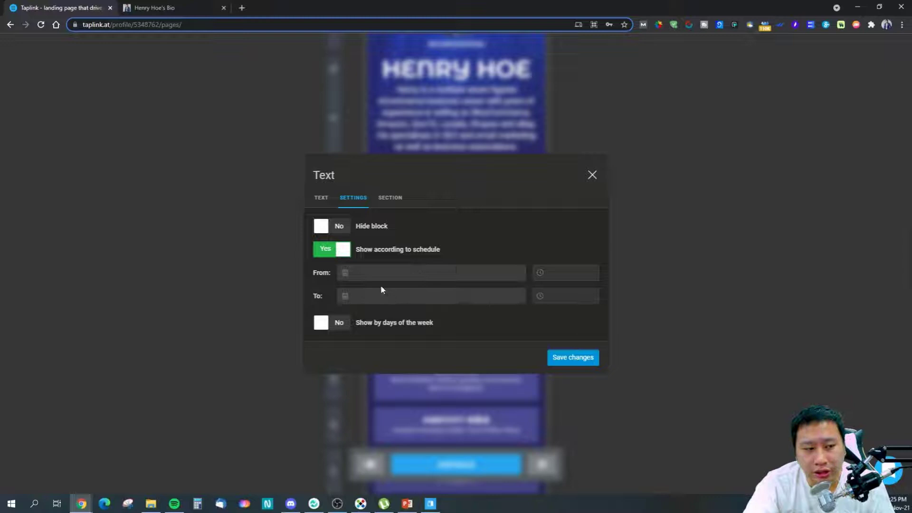
left_click(392, 273)
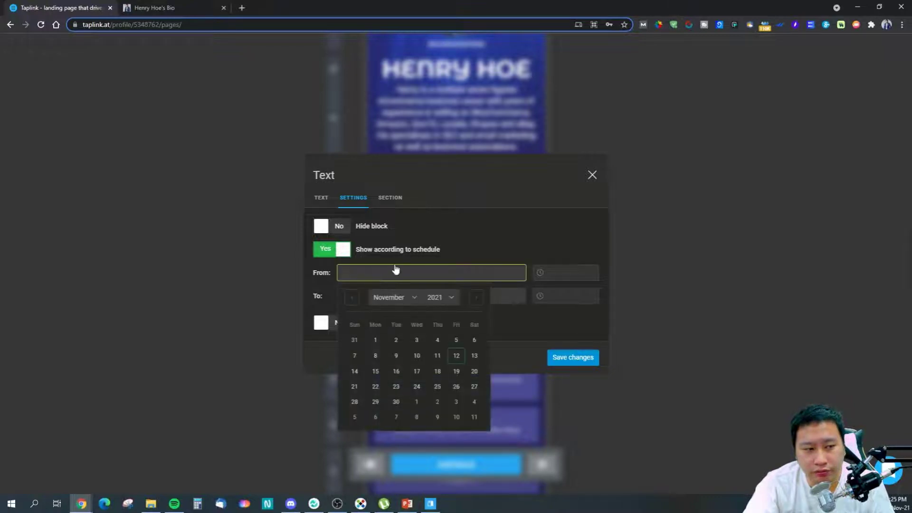
left_click(413, 257)
left_click(344, 251)
left_click(341, 274)
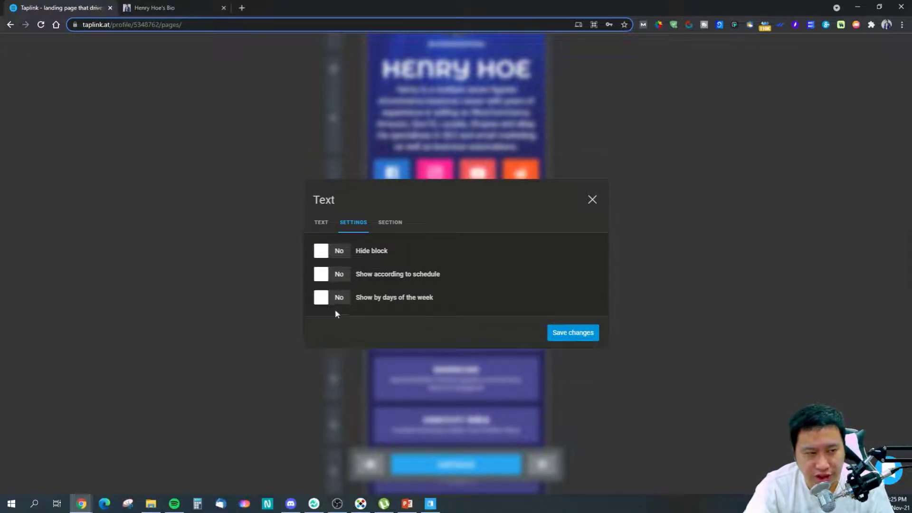
Try showing the text block only on Sun, Tue and Thu together with a schedule, and switch both options off.
left_click(329, 298)
left_click(368, 307)
left_click(409, 307)
left_click(447, 308)
left_click(465, 308)
left_click(325, 264)
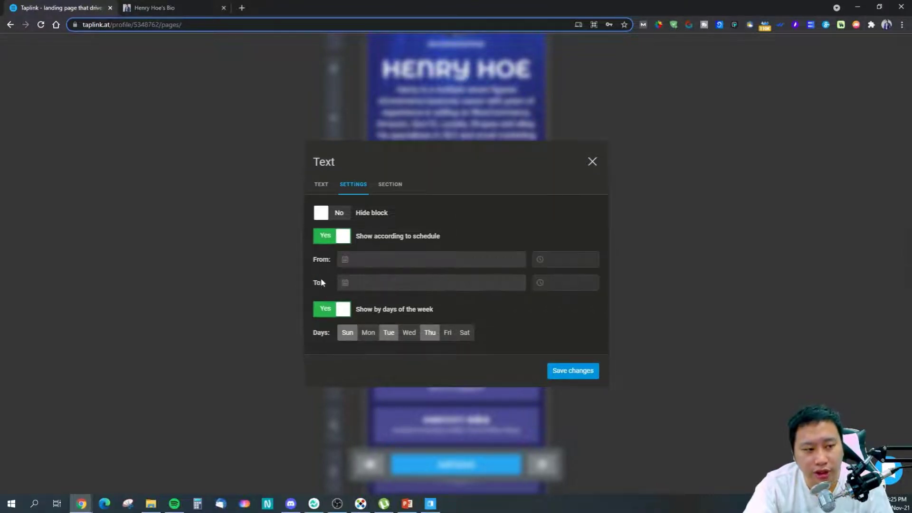
left_click(402, 267)
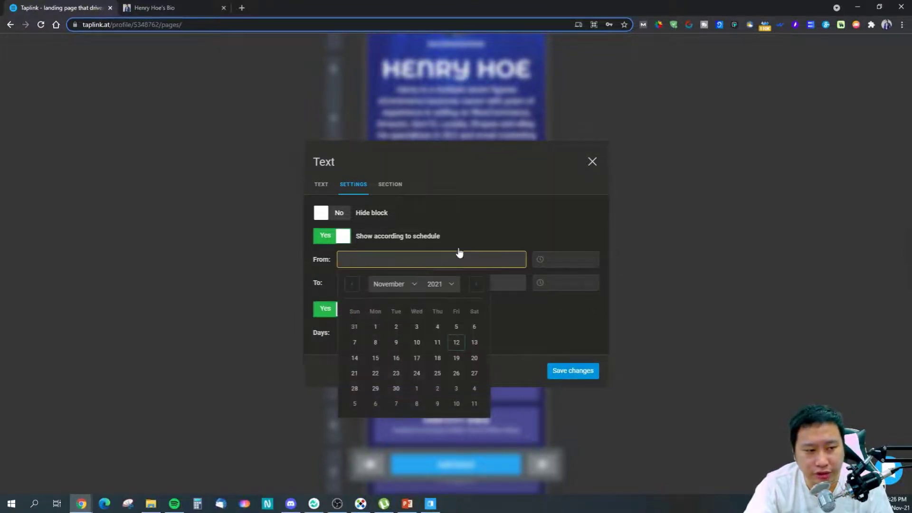
left_click(341, 248)
left_click(325, 236)
left_click(334, 290)
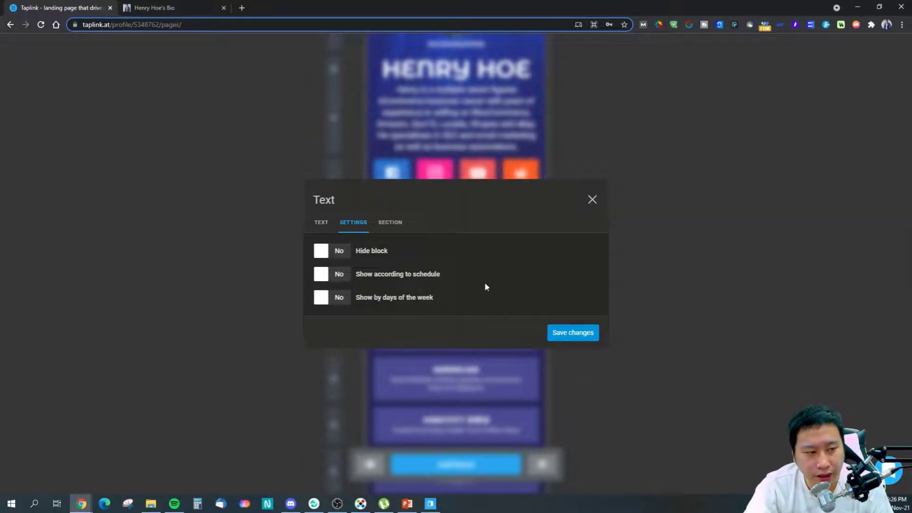
Review the text block's section options for padding, background, text and links, and close the block without saving.
left_click(390, 223)
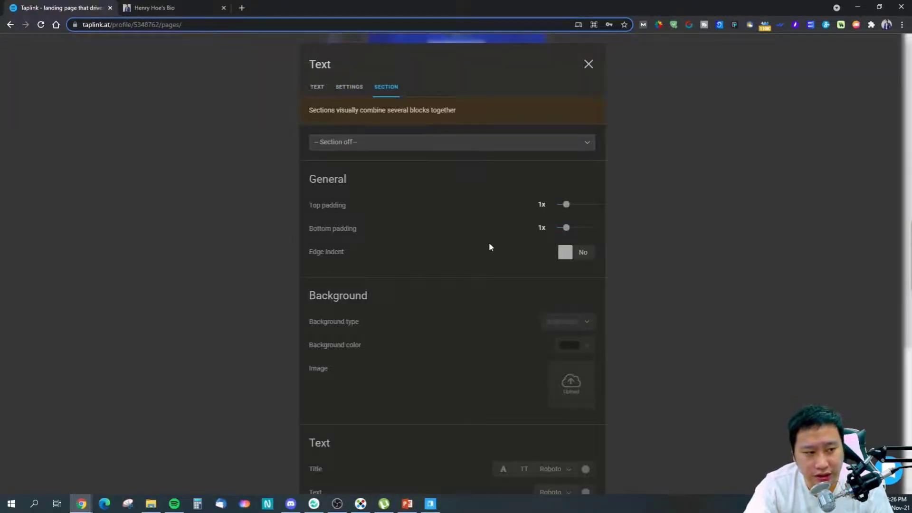
scroll(488, 245, "down", 4)
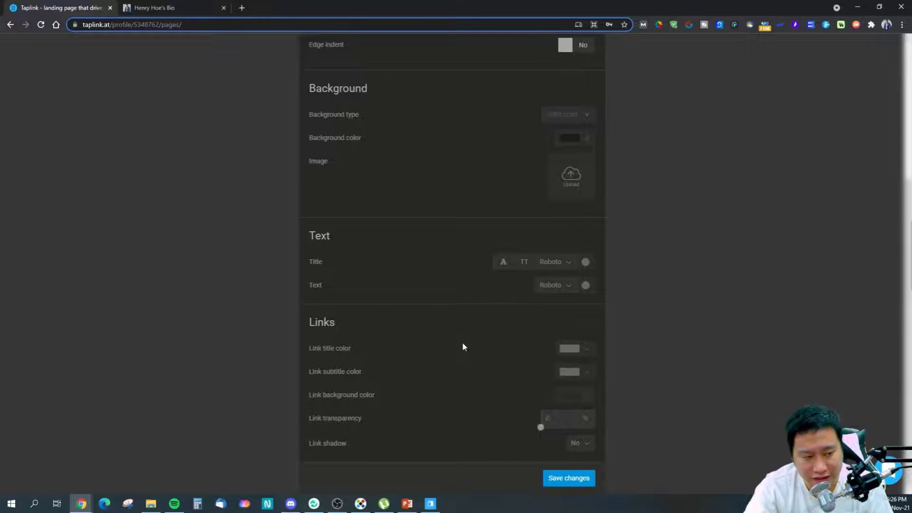
scroll(492, 338, "up", 4)
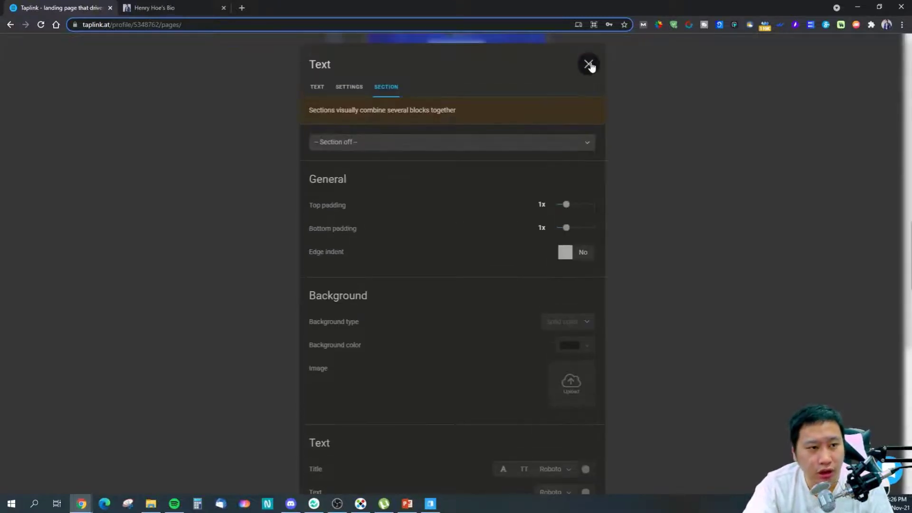
left_click(588, 65)
left_click(507, 288)
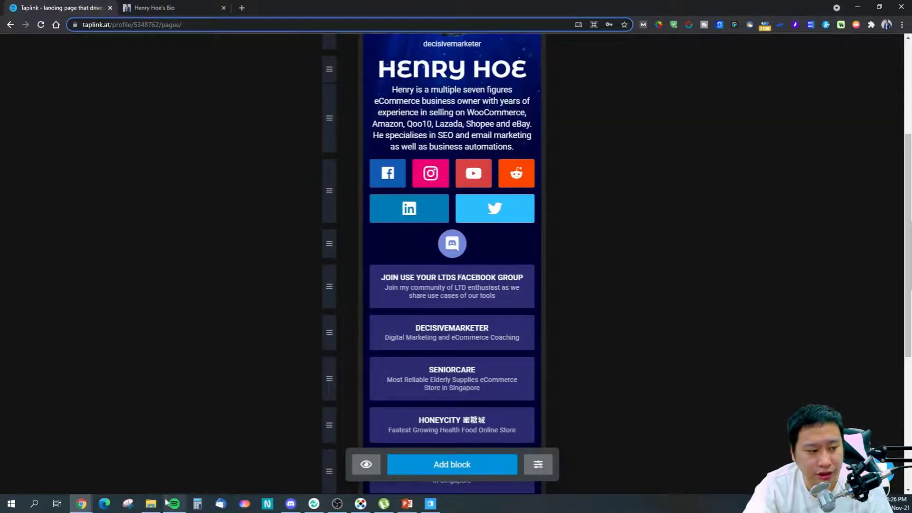
Start a new link block and set both its title and subtitle to "test".
mouse_move(86, 506)
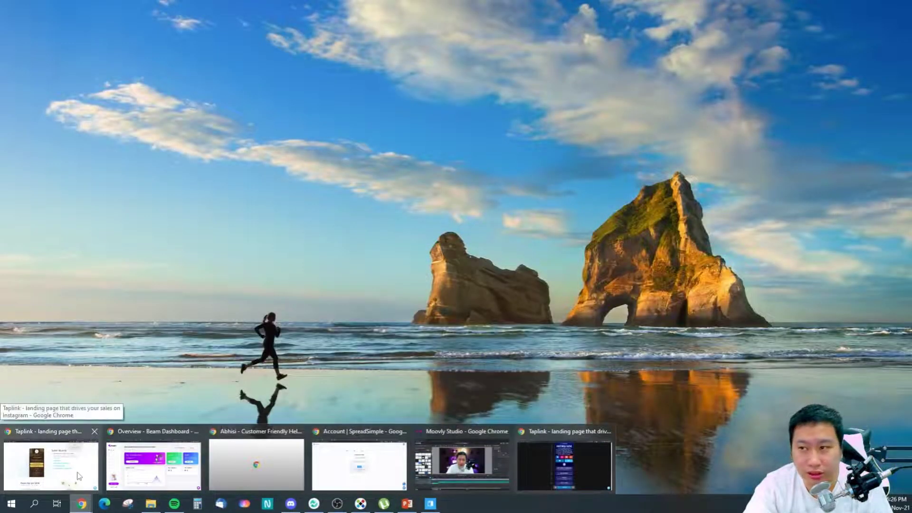
left_click(78, 474)
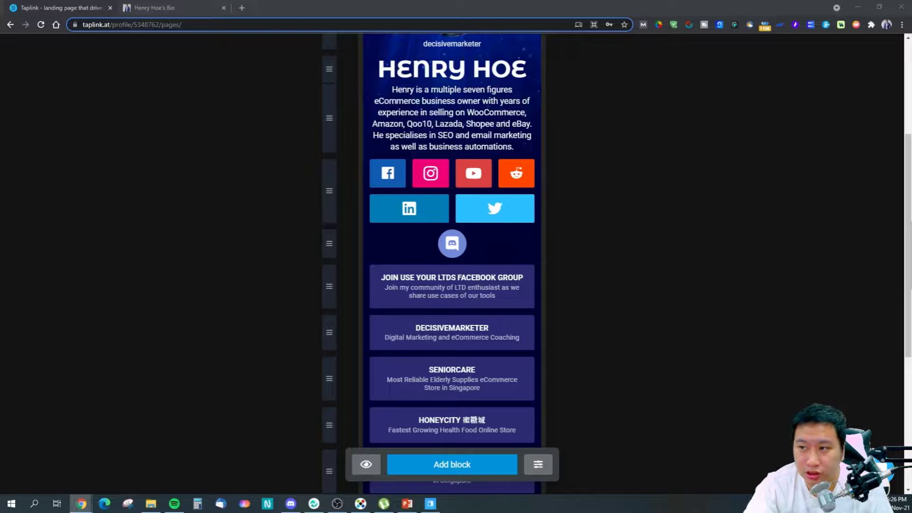
left_click(451, 461)
left_click(444, 133)
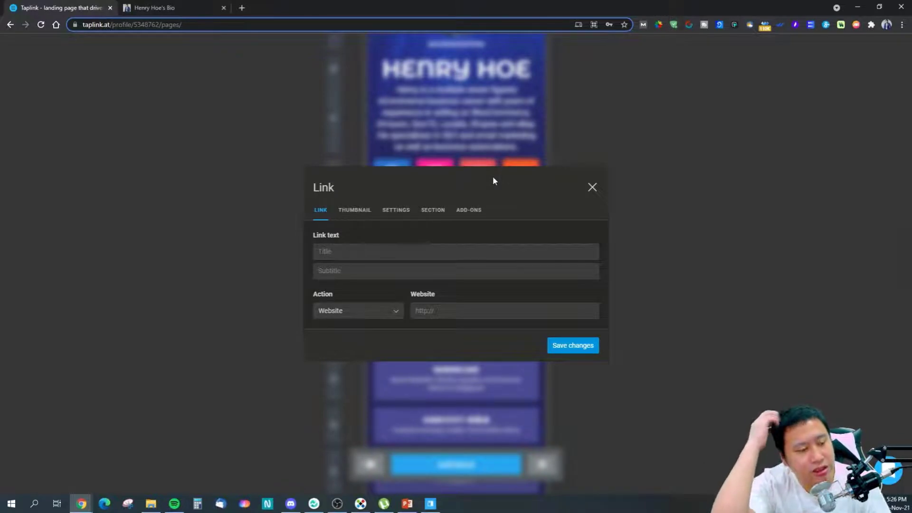
left_click(388, 256)
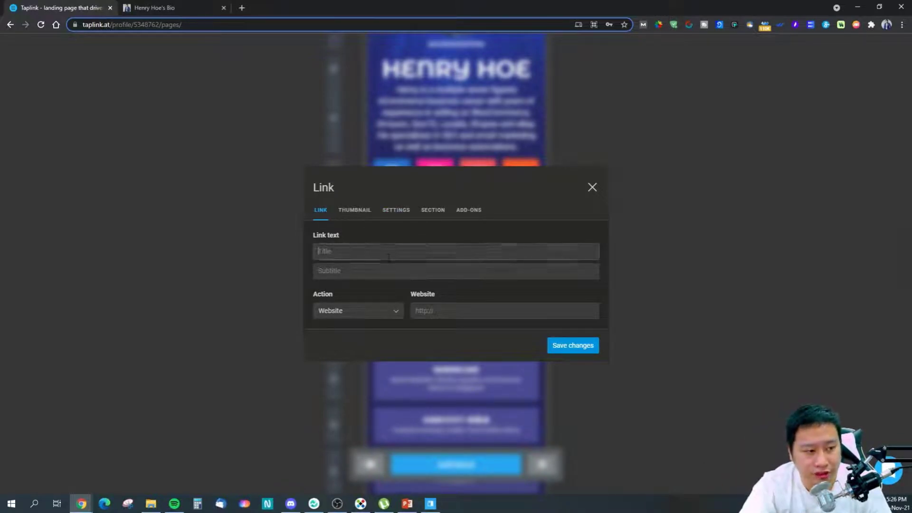
type("test")
key("Tab")
type("test")
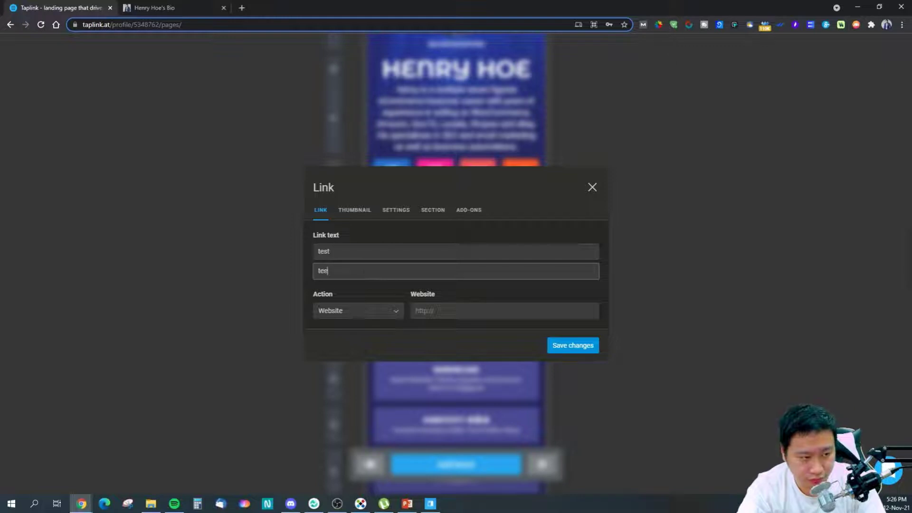
left_click(437, 311)
type("https://tes")
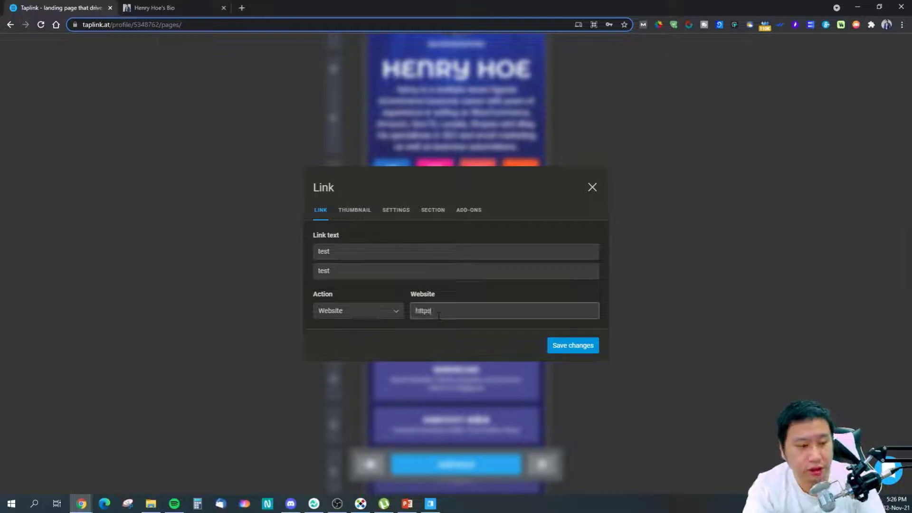
type("t.com")
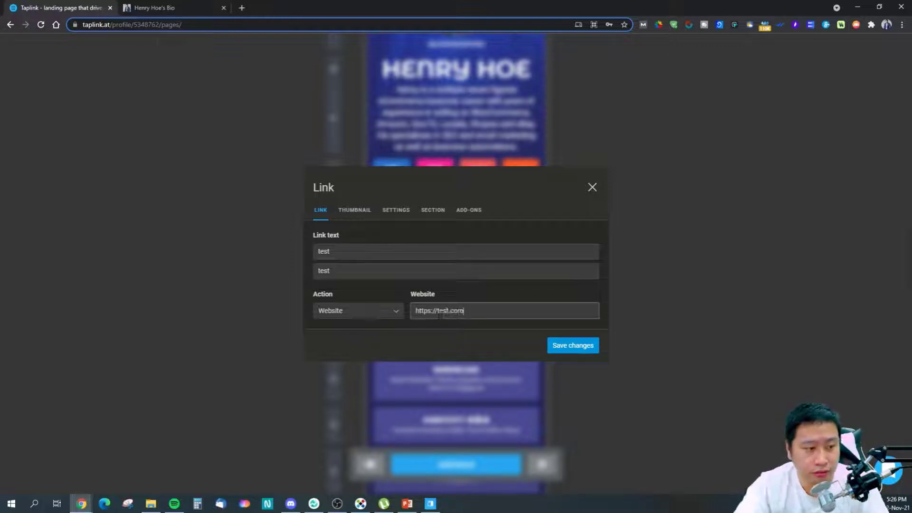
left_click(592, 347)
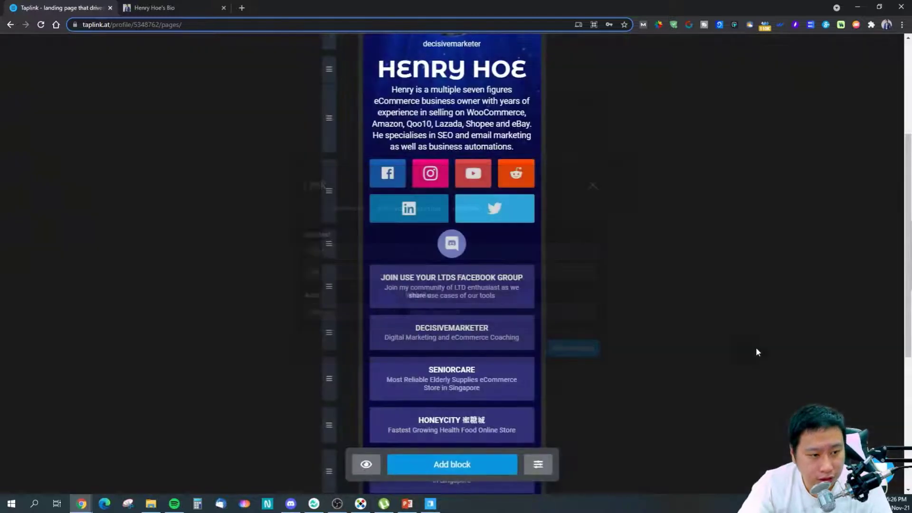
Open the new test link block, look at its available actions, and close it without changes.
scroll(475, 354, "down", 6)
scroll(458, 380, "up", 2)
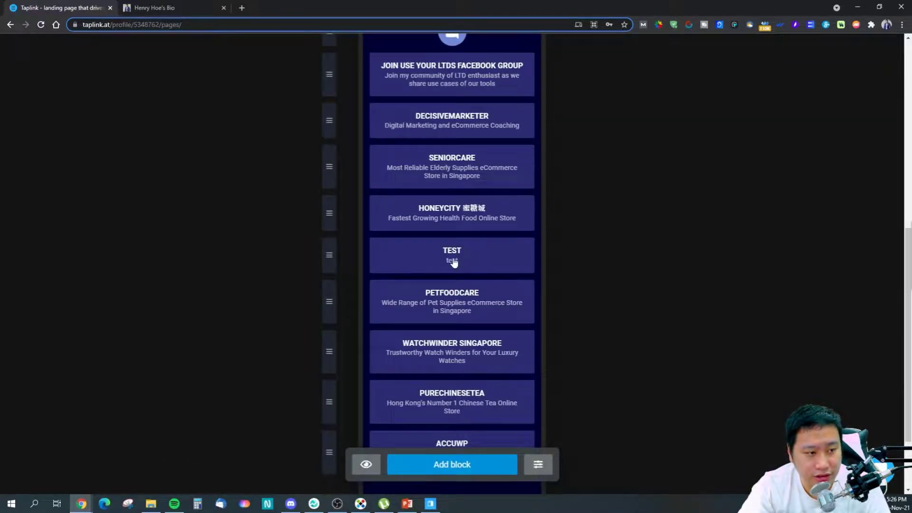
left_click(482, 261)
left_click(332, 345)
left_click(342, 324)
left_click(488, 284)
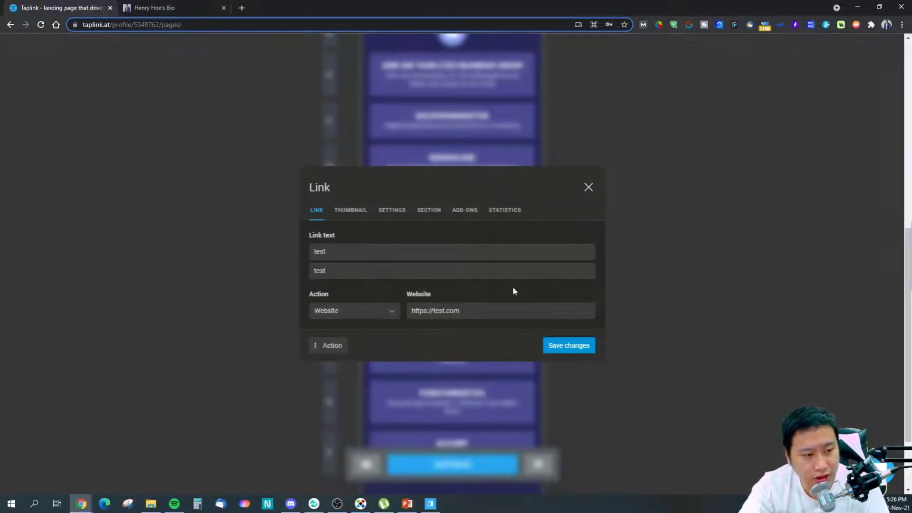
left_click(735, 308)
scroll(615, 233, "up", 5)
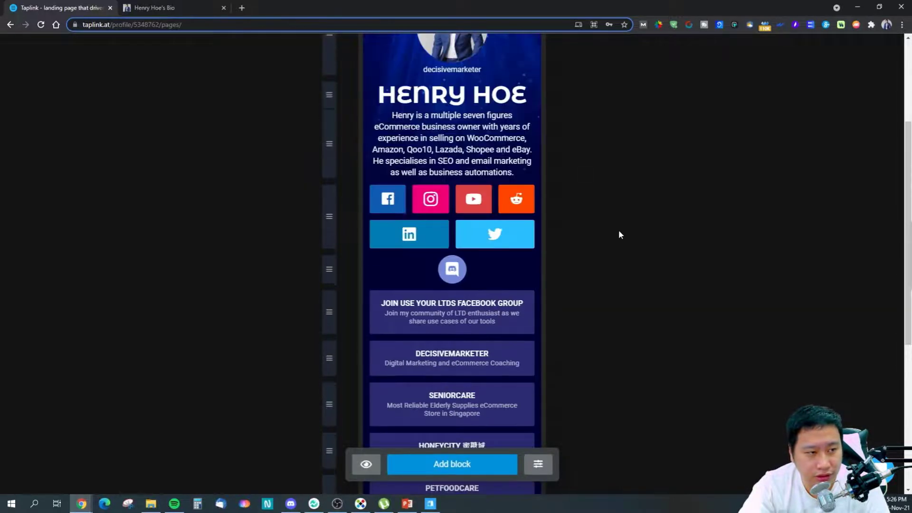
Start a new link block and look through its icon and image thumbnail options.
scroll(427, 239, "up", 2)
left_click(437, 468)
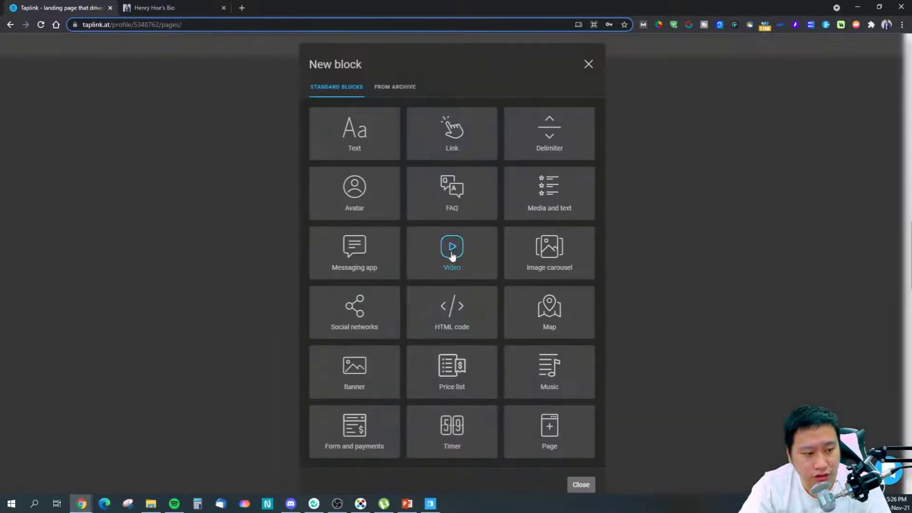
left_click(443, 138)
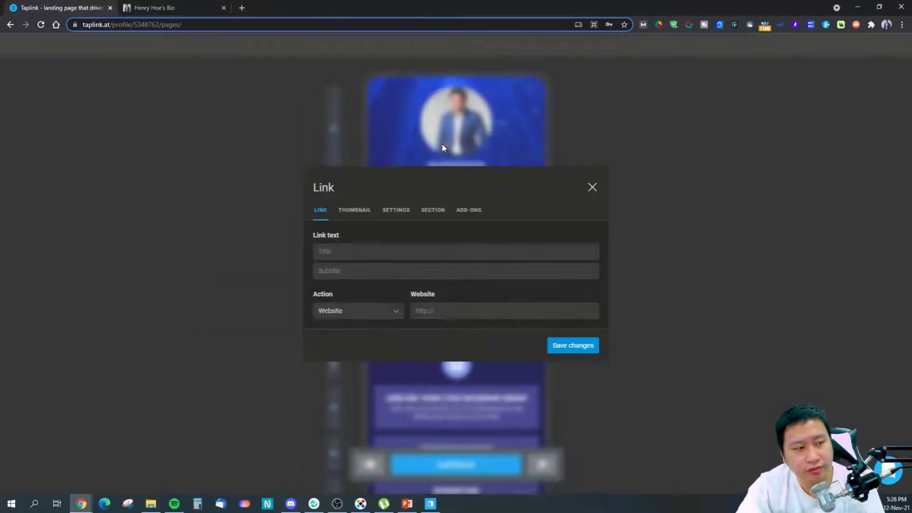
left_click(346, 211)
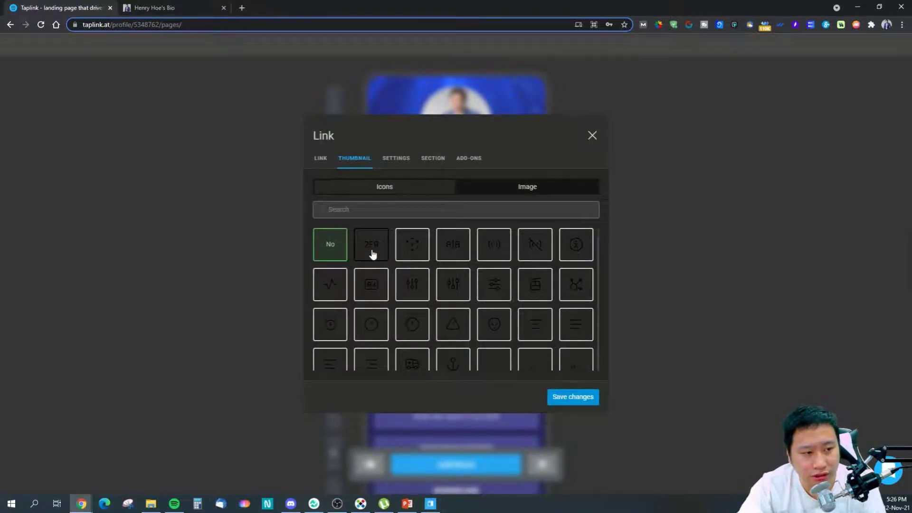
left_click(514, 187)
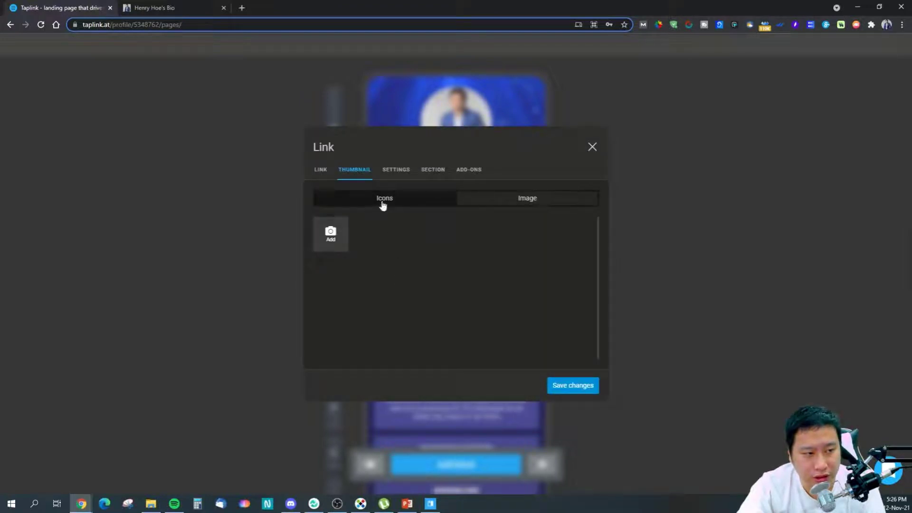
left_click(358, 194)
Preview the link block's custom design adjustments and animation options in its settings, switching each off again.
left_click(395, 159)
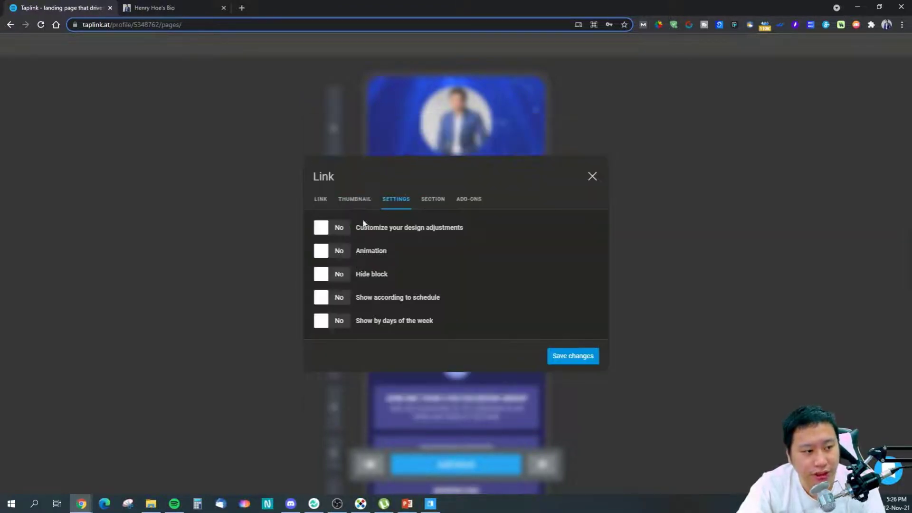
left_click(332, 234)
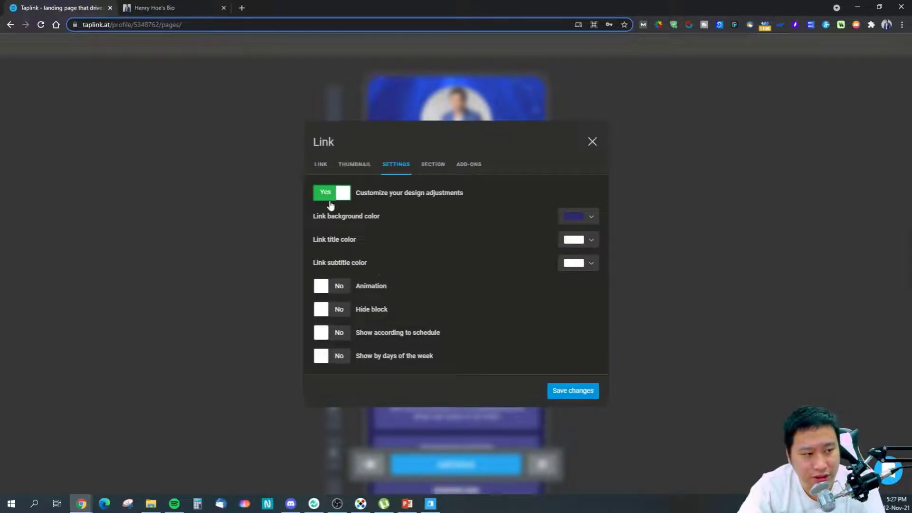
left_click(331, 203)
left_click(338, 257)
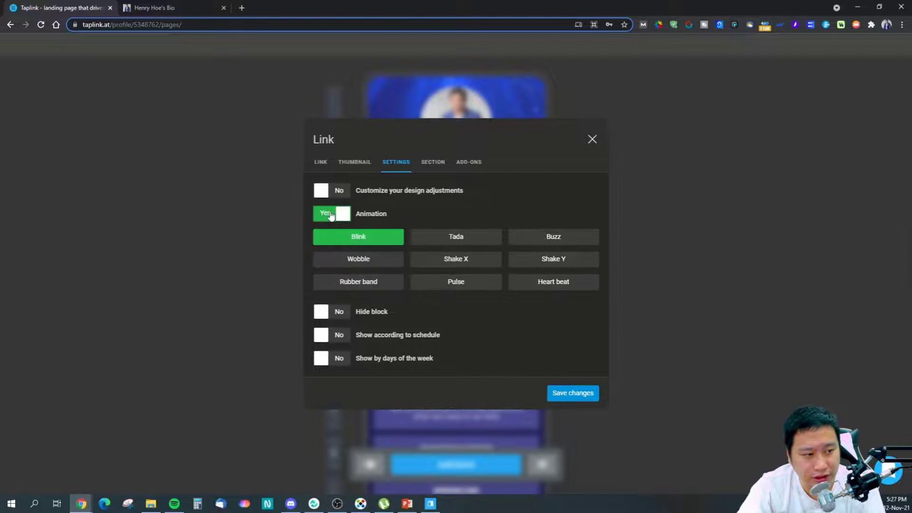
left_click(327, 219)
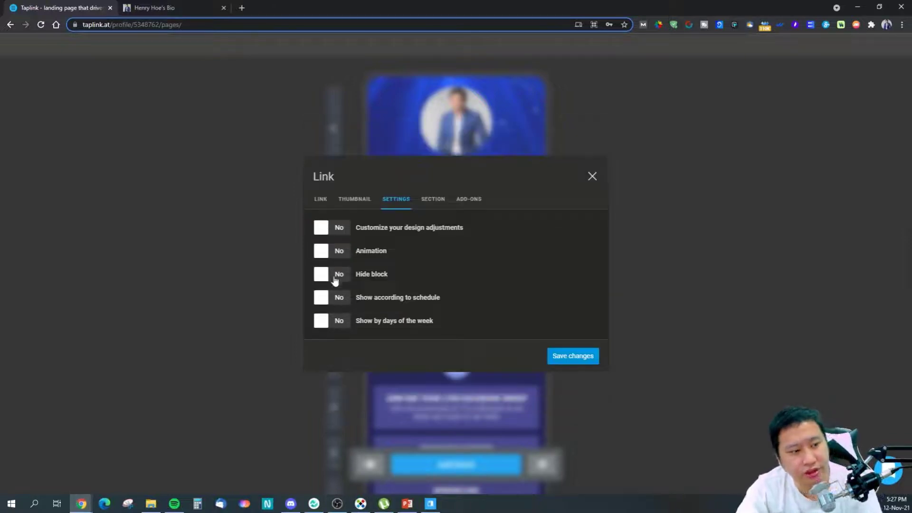
Review the link block's section choices, including the padding, background, text and links options, keeping the section off.
left_click(432, 202)
left_click(412, 142)
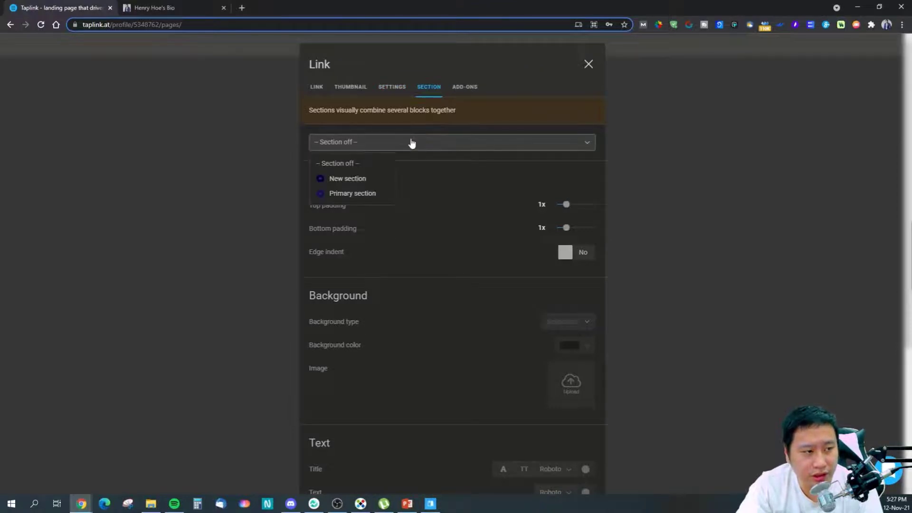
left_click(411, 142)
scroll(426, 230, "down", 4)
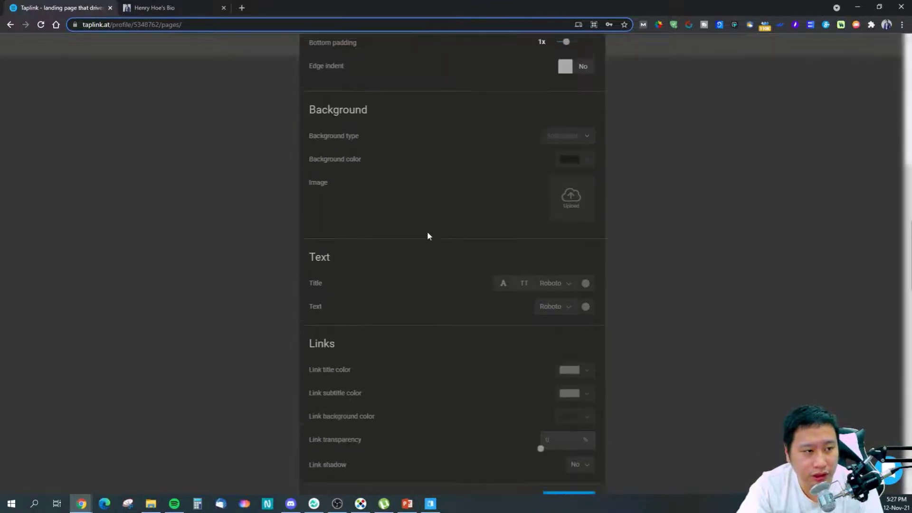
scroll(428, 231, "up", 4)
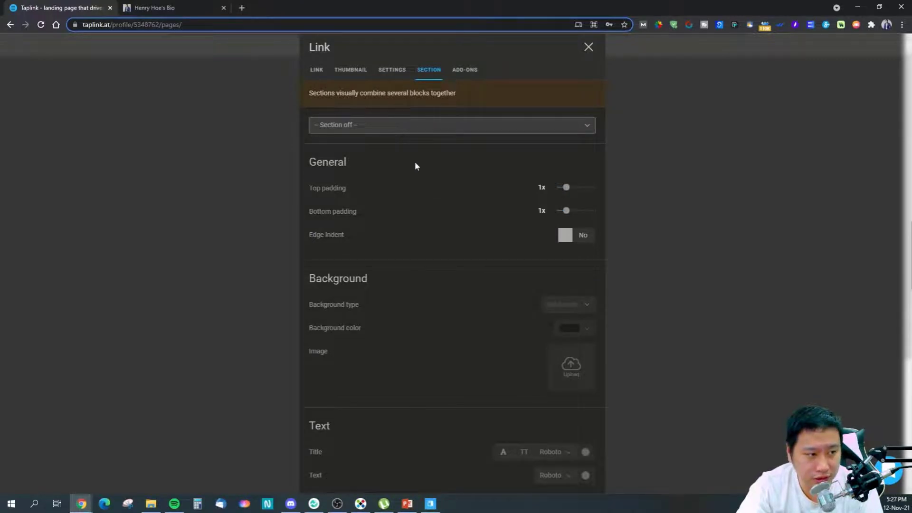
Check the link block's add-ons, view the available add-ons page separately, and close it and the block without saving.
left_click(464, 69)
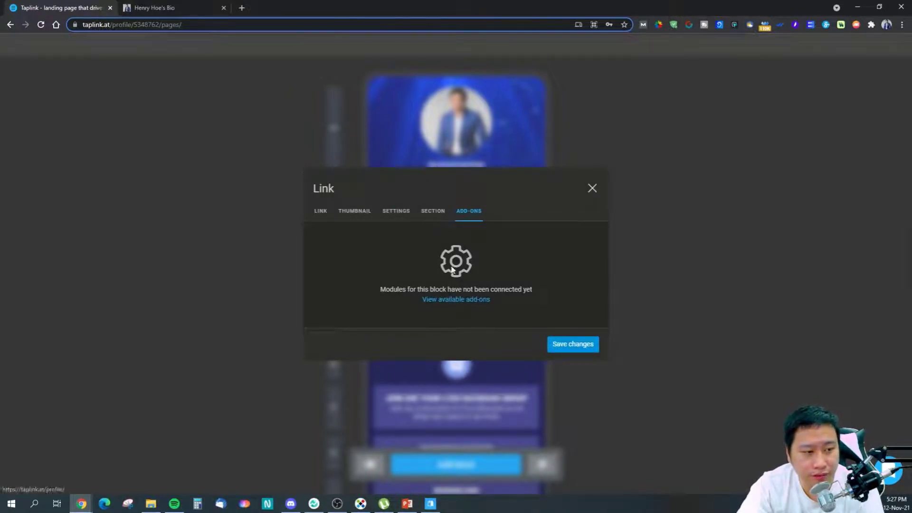
right_click(444, 304)
left_click(474, 310)
left_click(173, 8)
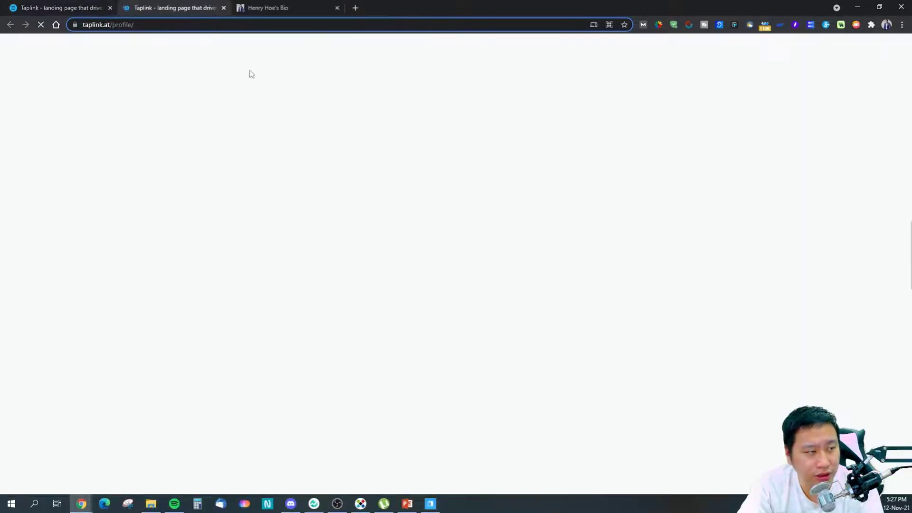
left_click(224, 8)
left_click(592, 188)
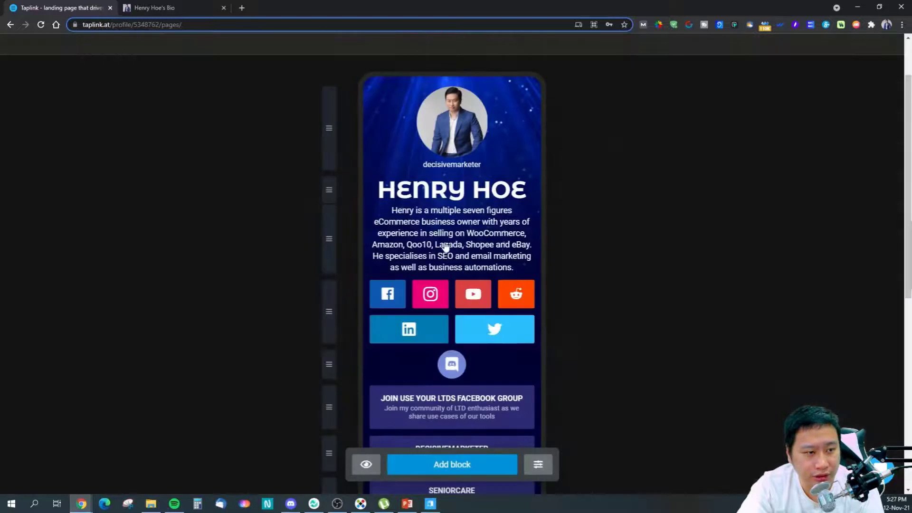
Start a new FAQ block and set its item's title and text to "test".
left_click(458, 464)
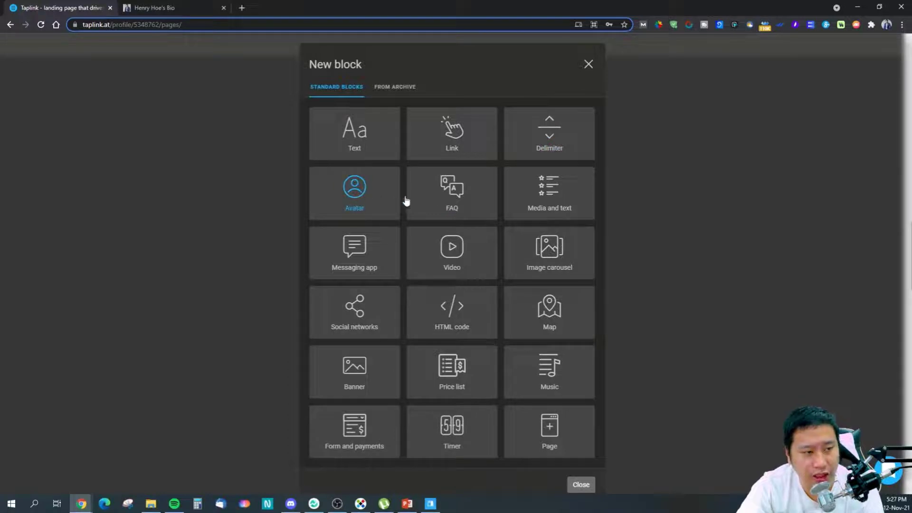
left_click(463, 211)
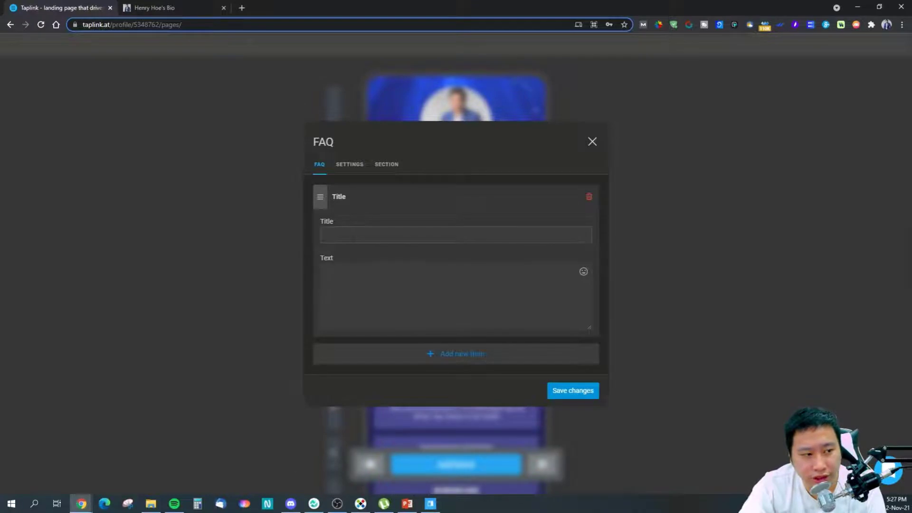
type("test")
key("Tab")
type("test")
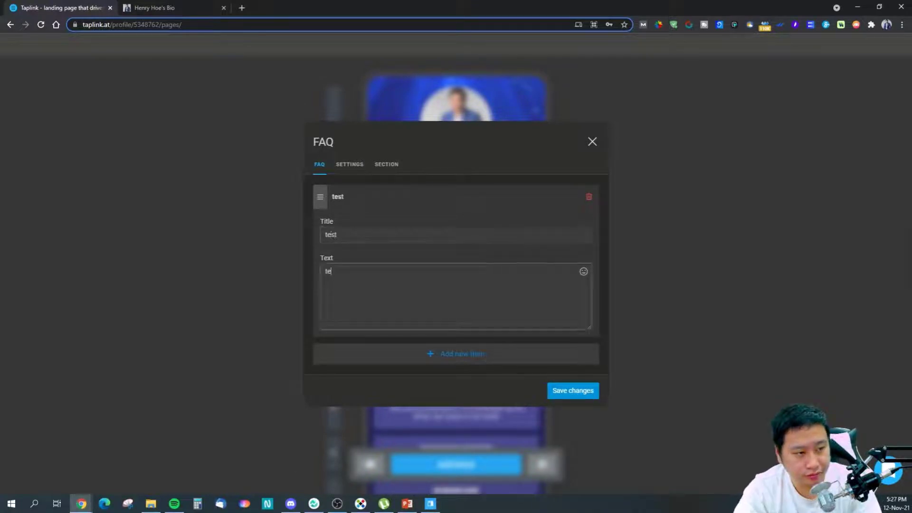
Review the FAQ block's settings and section options, and save the block to the page.
left_click(349, 164)
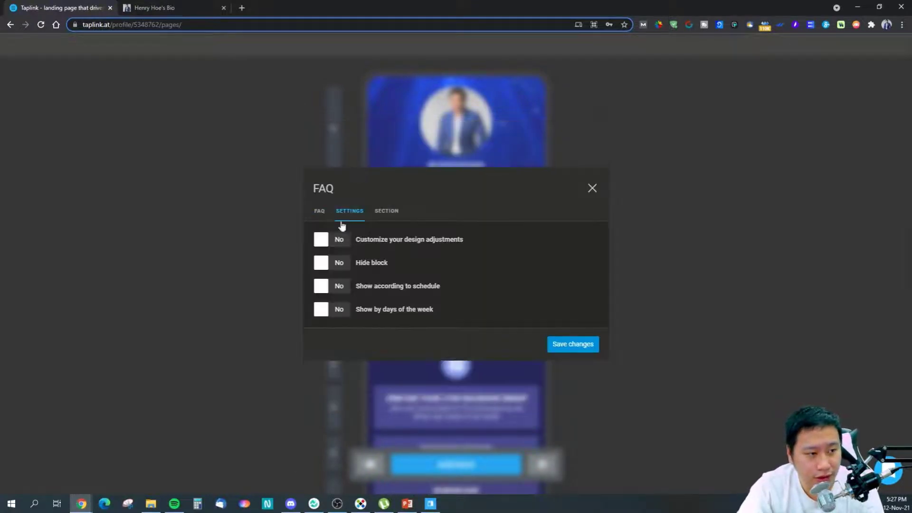
left_click(382, 210)
left_click(316, 88)
left_click(559, 391)
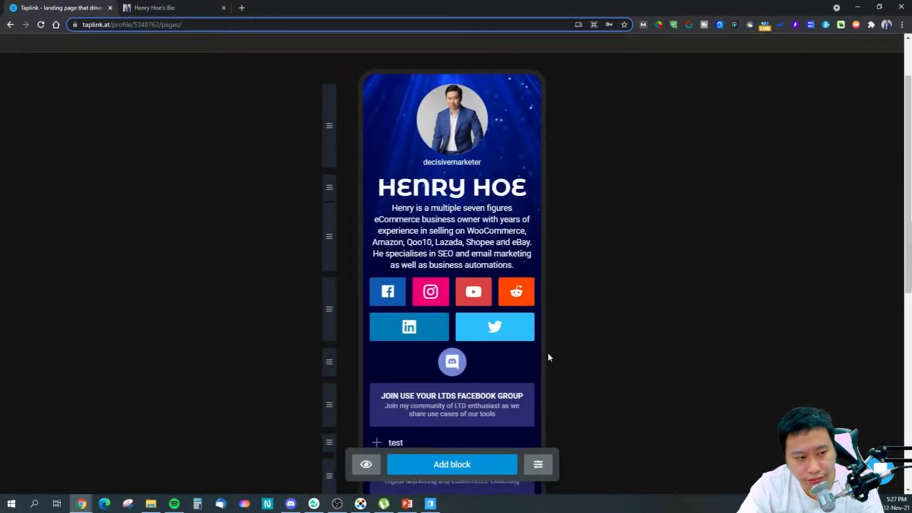
Reopen the test FAQ block on the page and close it without changes.
scroll(548, 357, "down", 4)
left_click(380, 243)
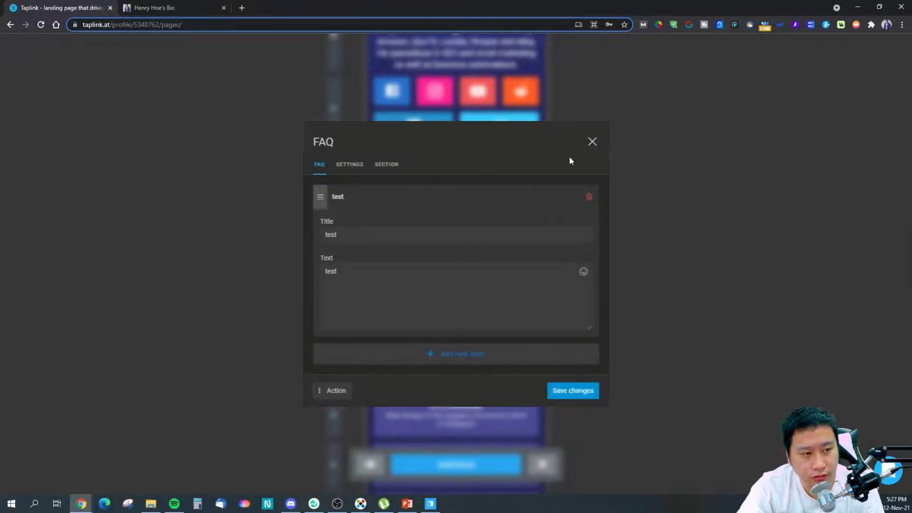
left_click(592, 142)
left_click(420, 240)
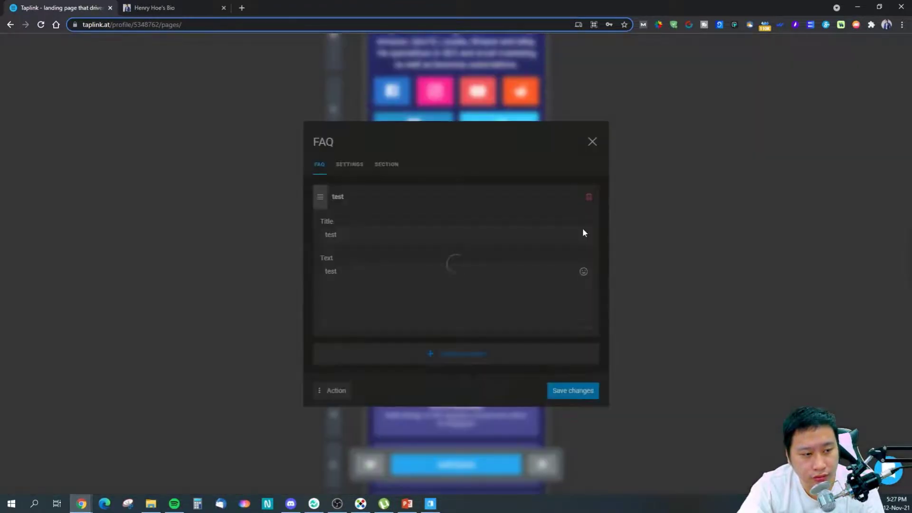
left_click(592, 141)
left_click(173, 8)
left_click(76, 6)
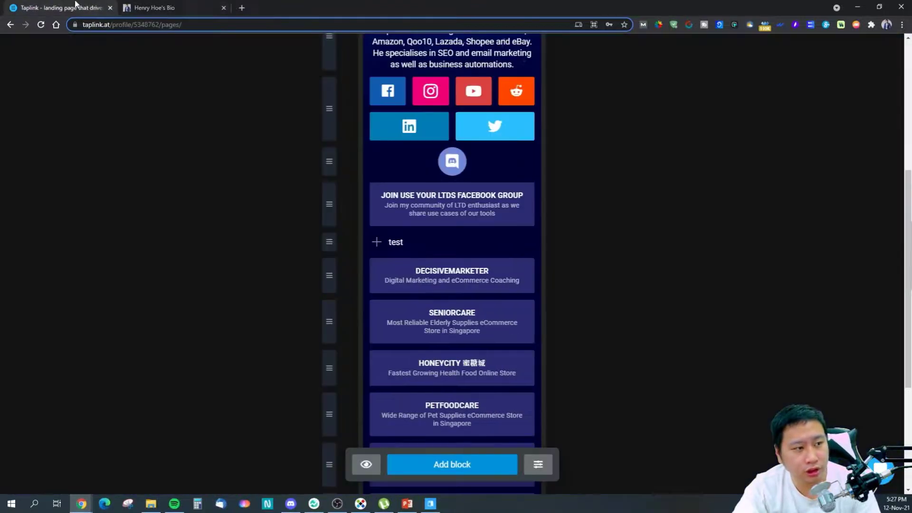
Open the page's publishing options, review the website widget and link sharing choices, and close them.
scroll(548, 423, "up", 6)
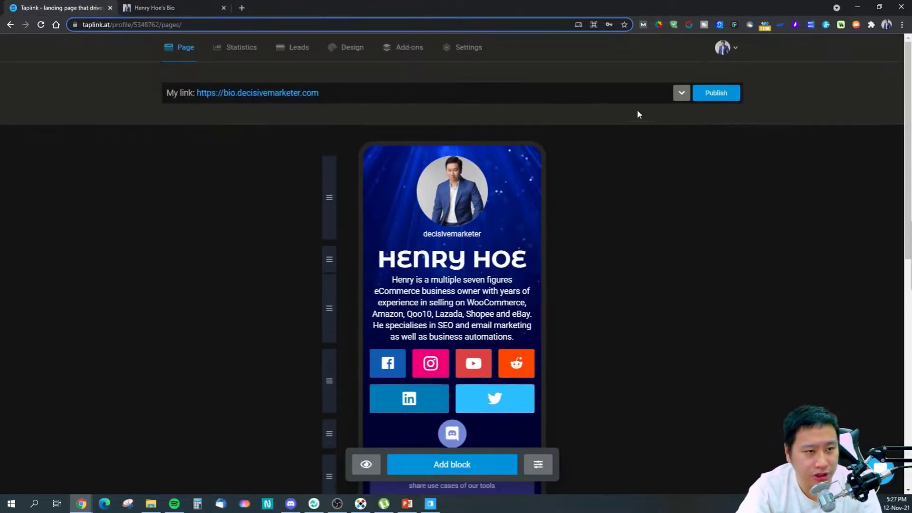
left_click(716, 93)
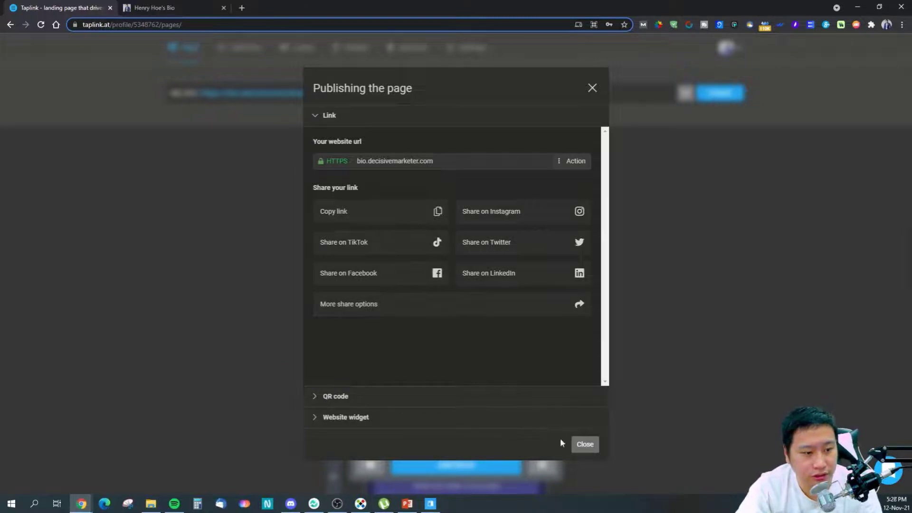
left_click(480, 420)
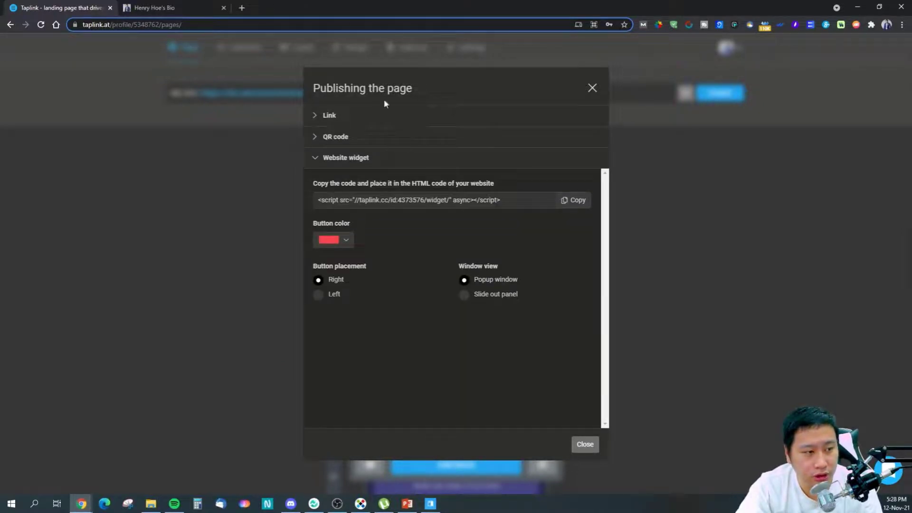
left_click(379, 116)
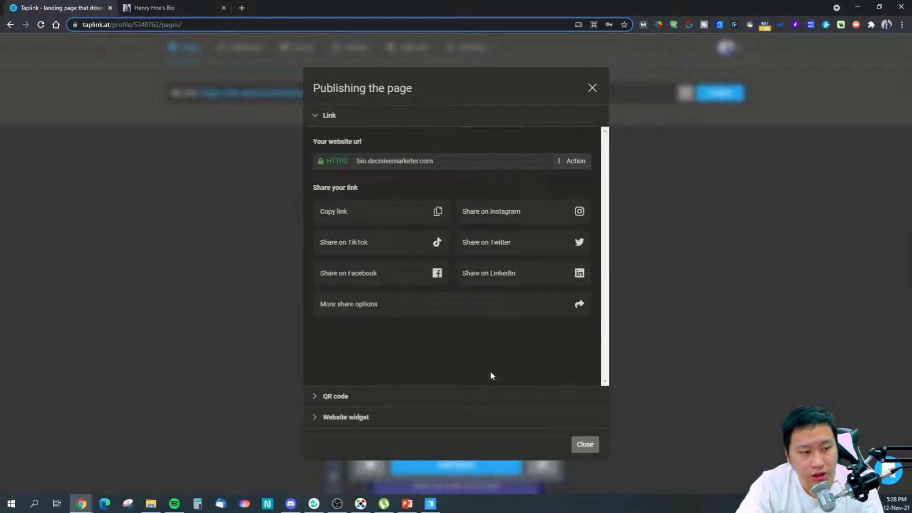
left_click(584, 444)
View the live bio page and expand and collapse the test FAQ item to check how it behaves.
key("ctrl+Tab")
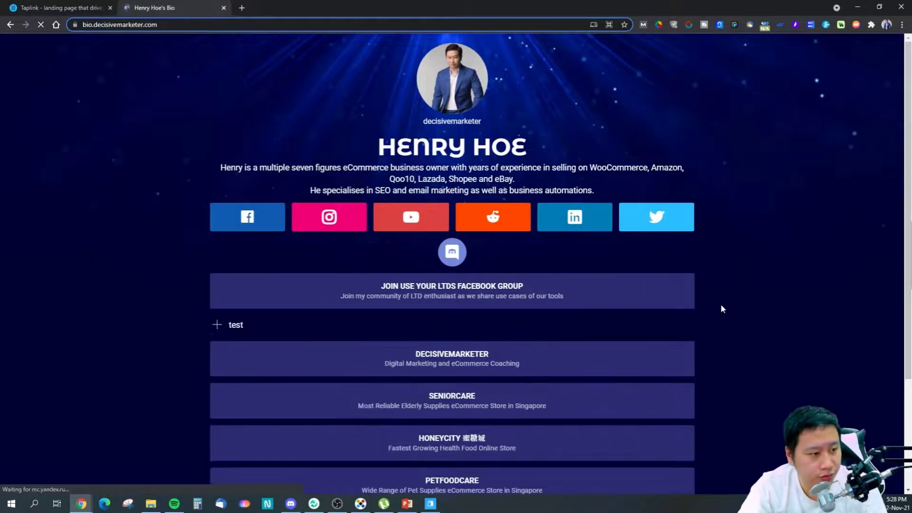
scroll(719, 304, "down", 3)
left_click(221, 186)
left_click(220, 188)
left_click(220, 187)
left_click(220, 187)
left_click(220, 187)
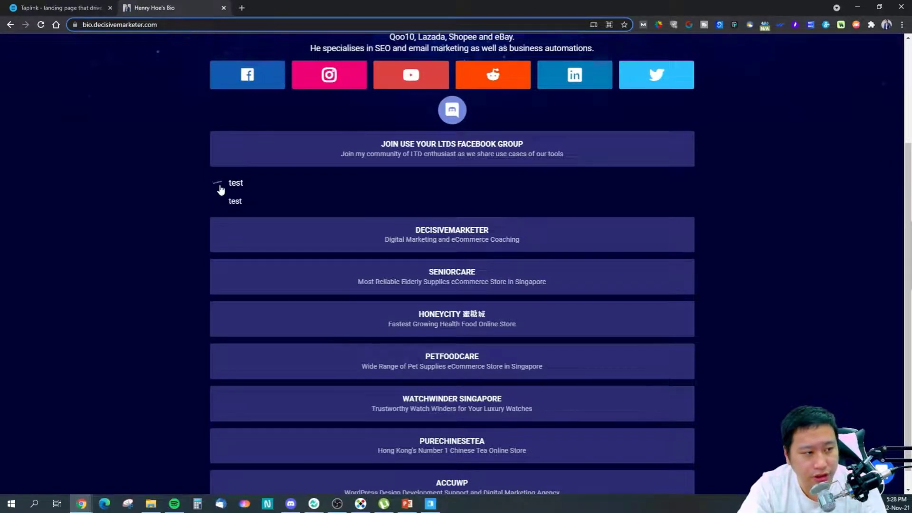
left_click(220, 188)
Return to the page editor and delete the test FAQ block.
left_click(63, 4)
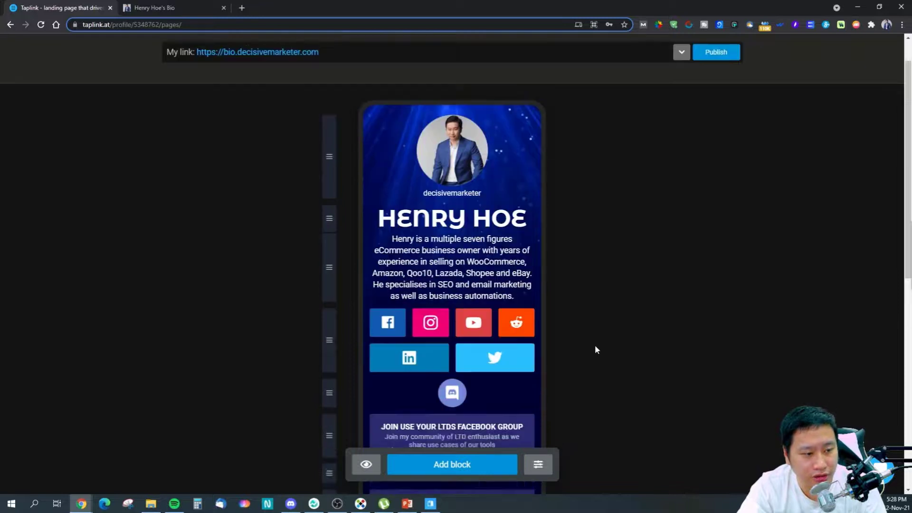
scroll(594, 348, "down", 5)
left_click(406, 276)
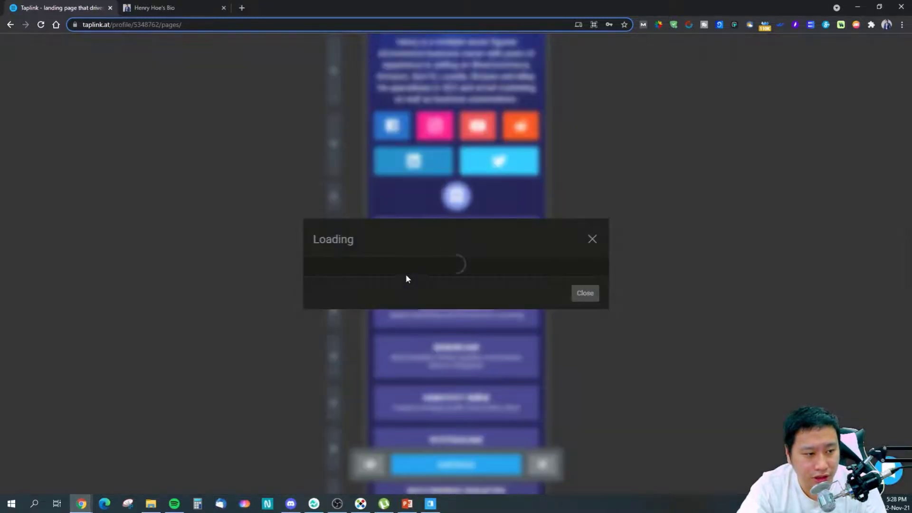
left_click(347, 389)
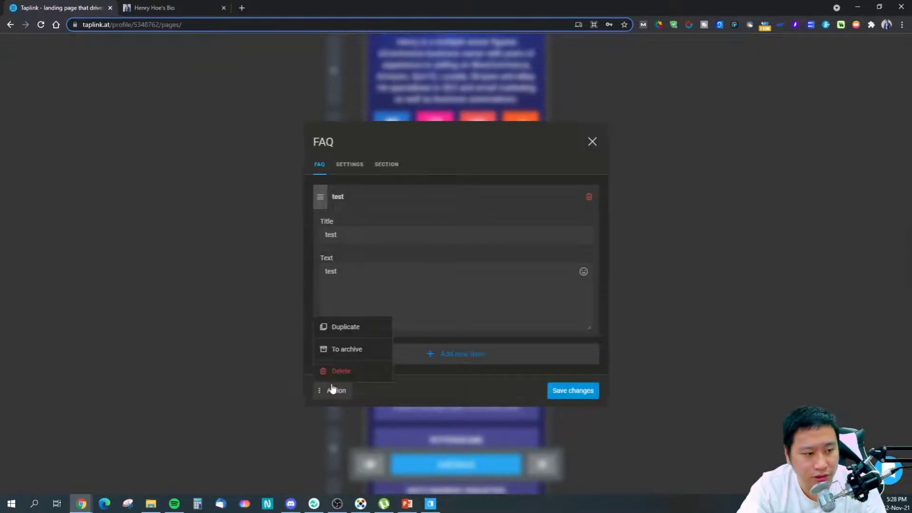
left_click(339, 370)
left_click(488, 303)
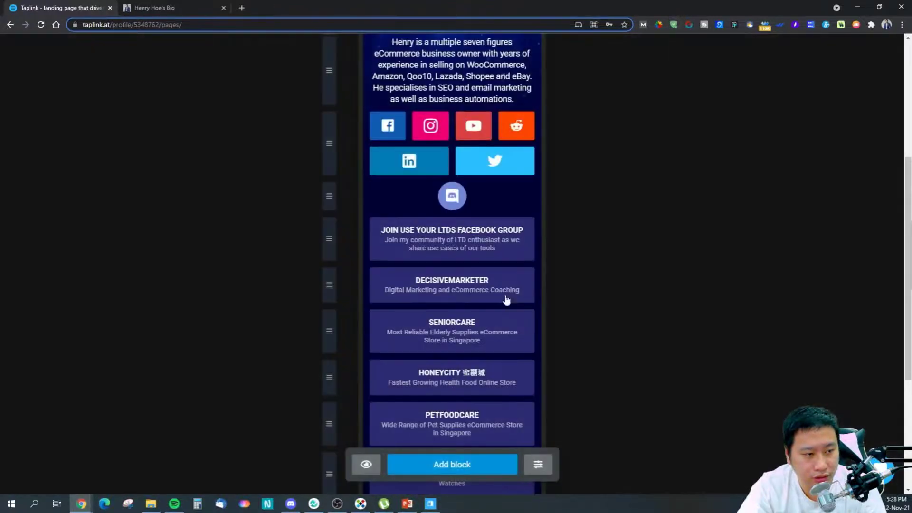
Start a new media and text block and review its content, display settings and section options.
scroll(351, 132, "up", 5)
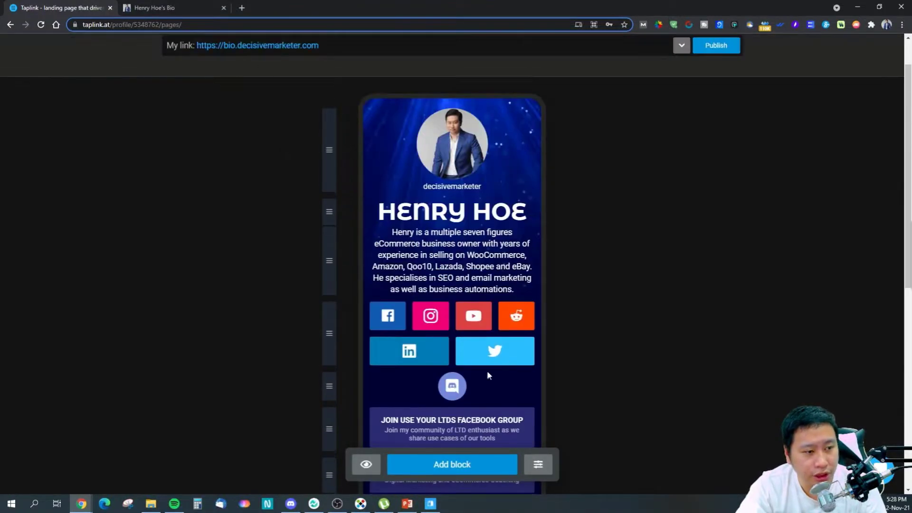
left_click(440, 470)
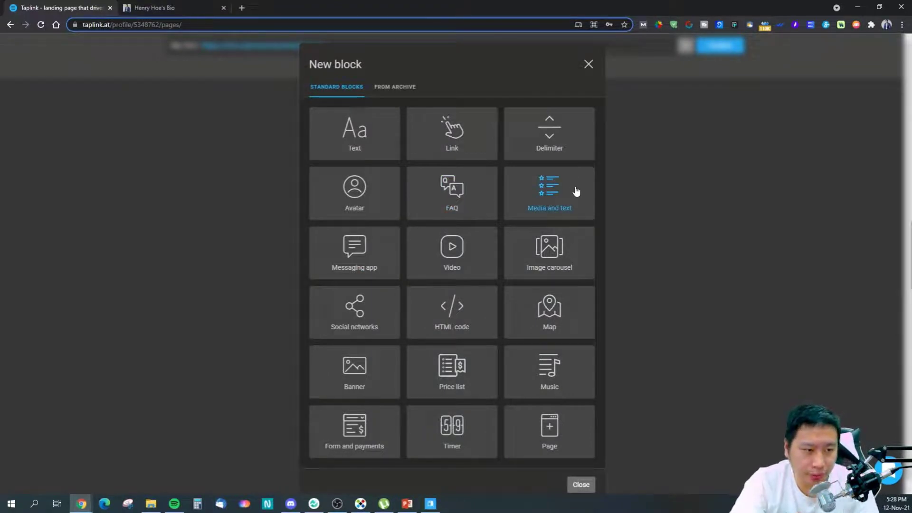
left_click(559, 197)
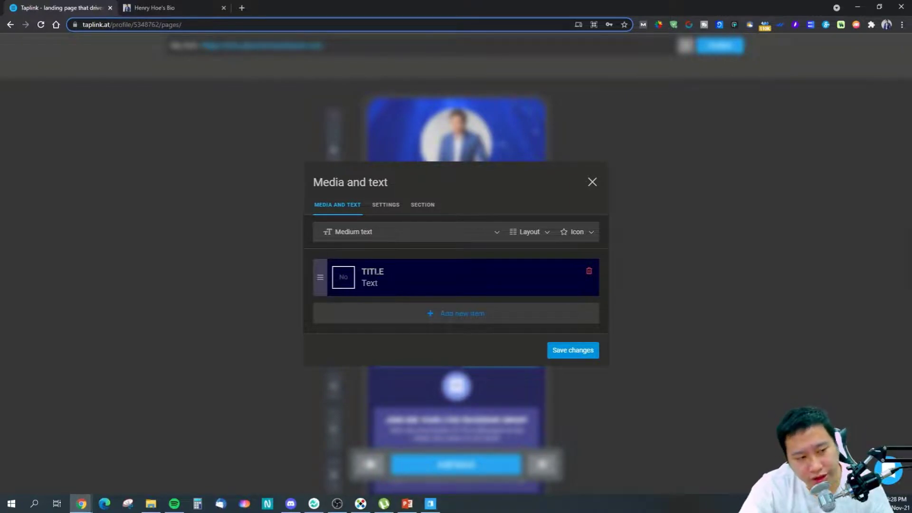
left_click(379, 213)
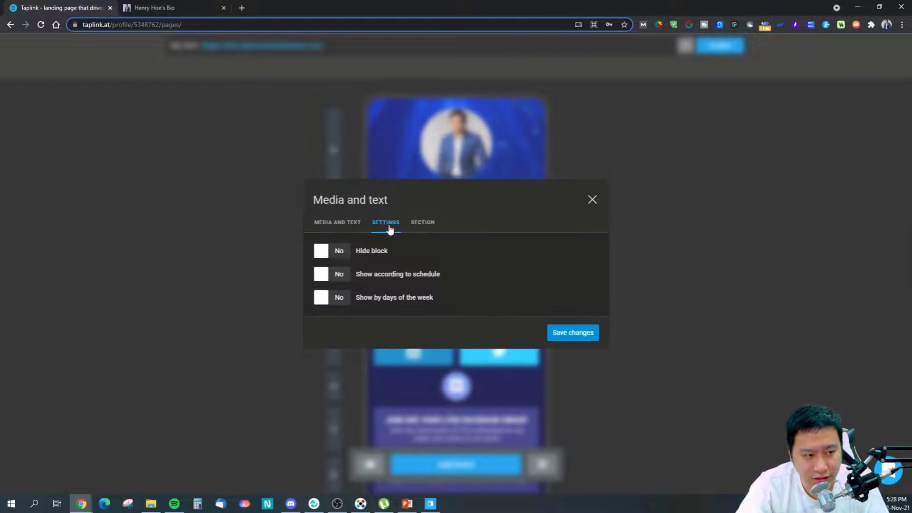
left_click(344, 213)
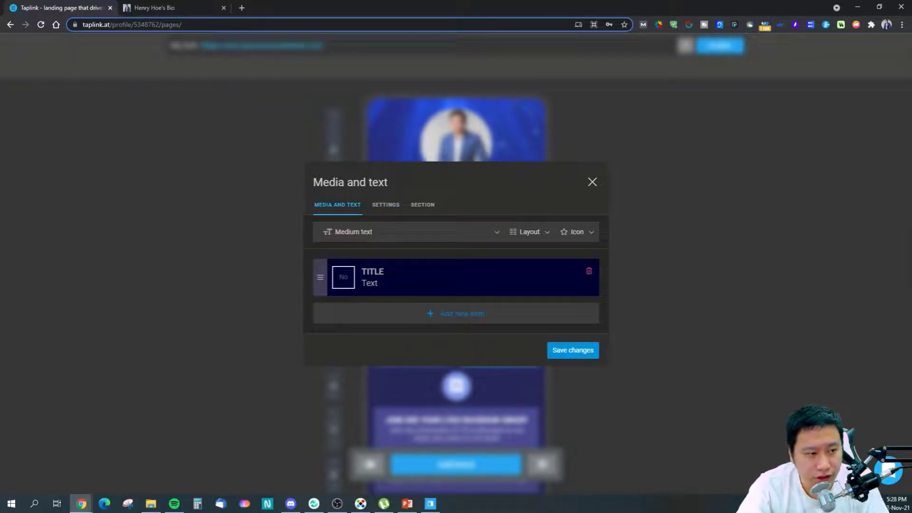
left_click(380, 205)
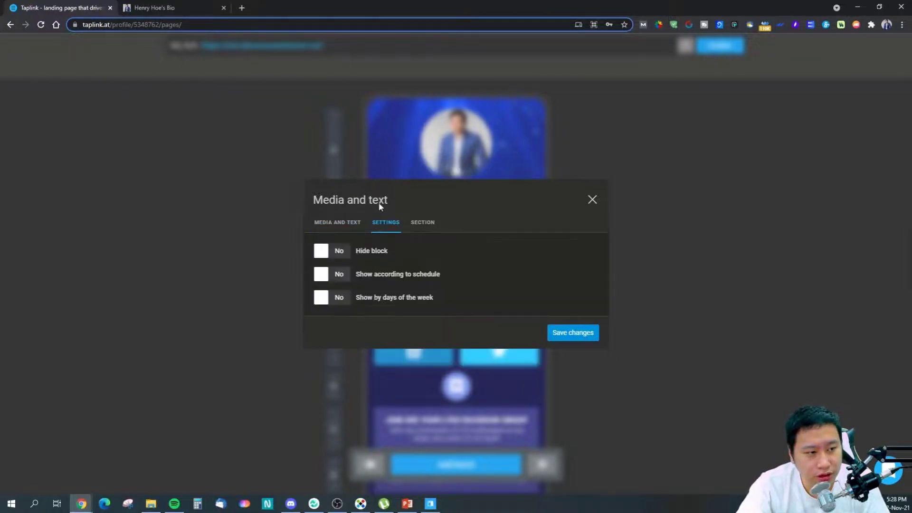
left_click(432, 229)
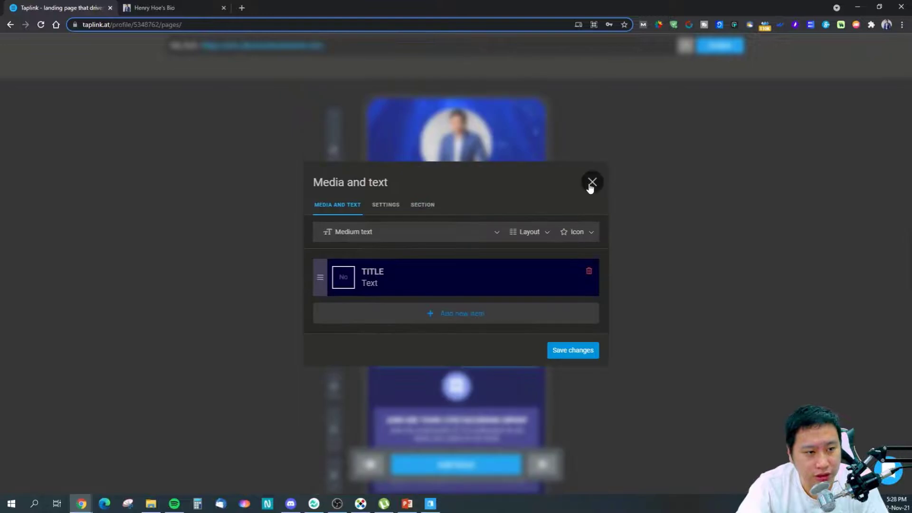
Look at the thumbnail icon choices for the media and text item, then close the block without saving.
left_click(347, 285)
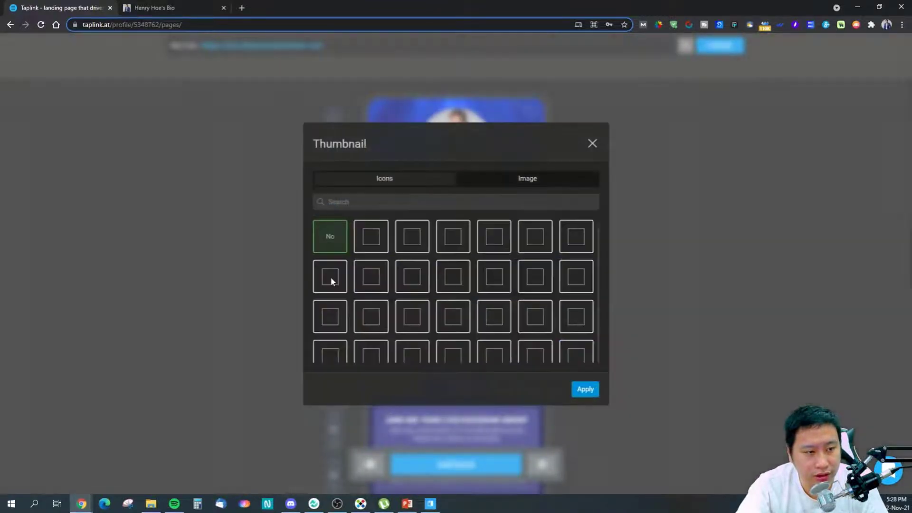
left_click(592, 143)
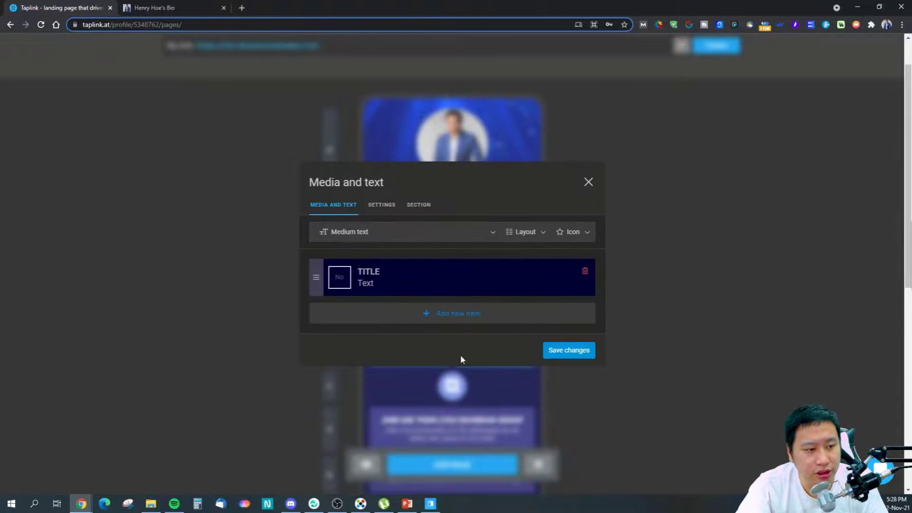
left_click(587, 182)
Start a new messaging app block, review its links, display settings and section options, and close it unsaved.
left_click(429, 473)
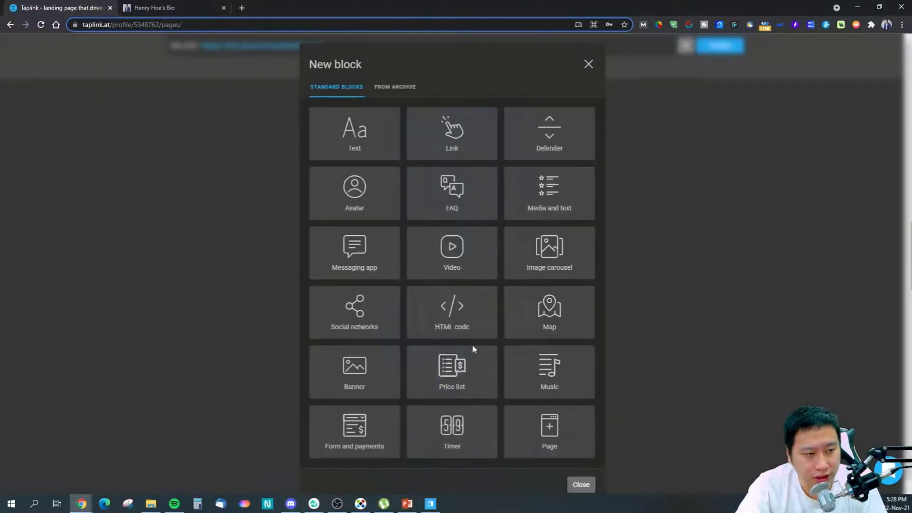
left_click(375, 250)
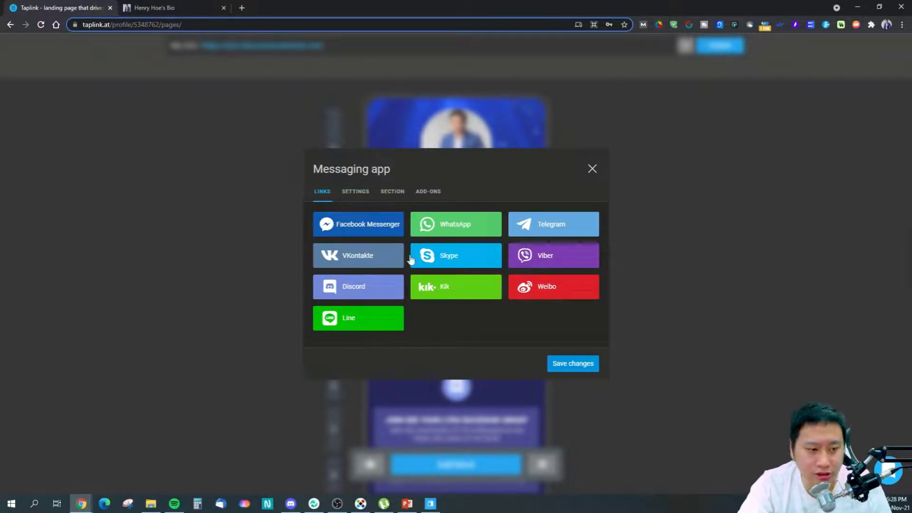
left_click(356, 193)
left_click(394, 223)
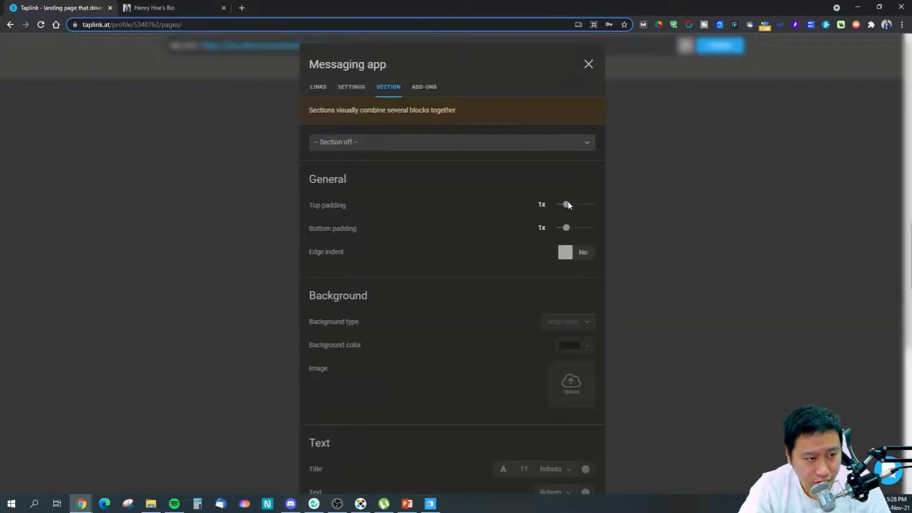
left_click(588, 65)
Start a new video block, review its video link, display settings and section options, and close it unsaved.
left_click(435, 464)
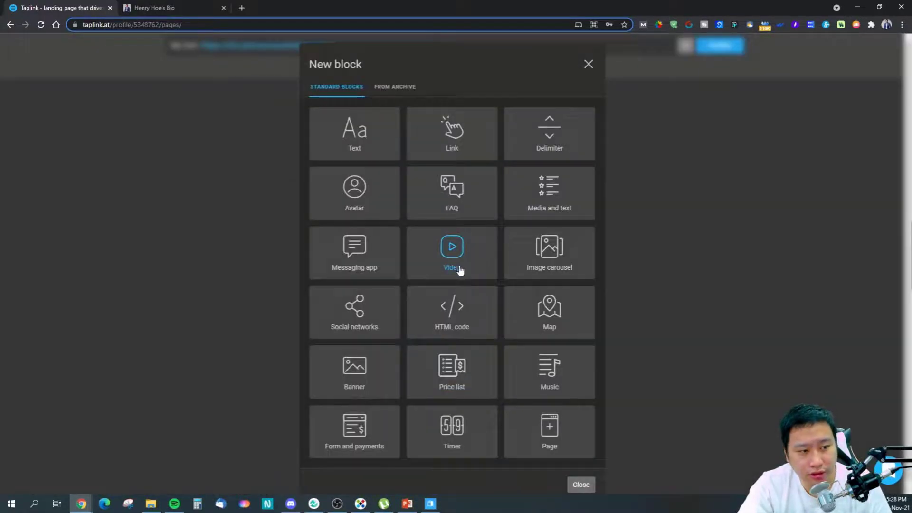
left_click(460, 266)
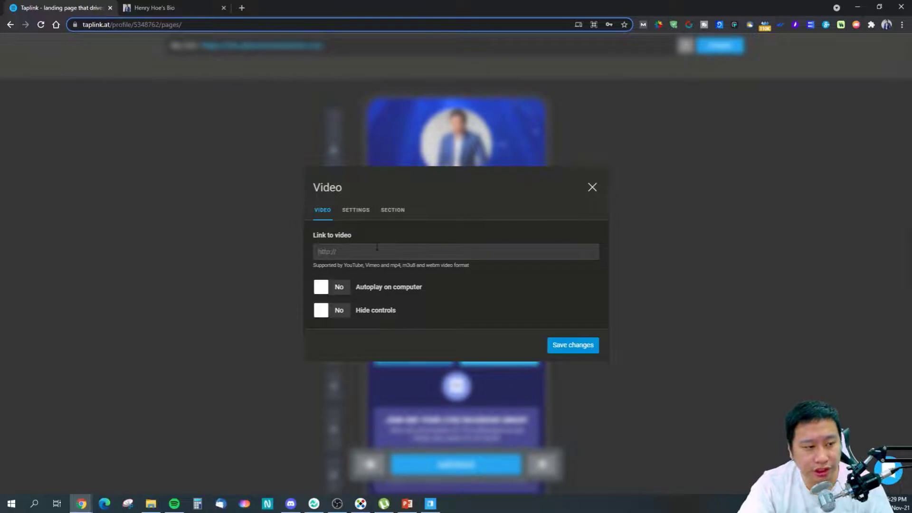
left_click(374, 247)
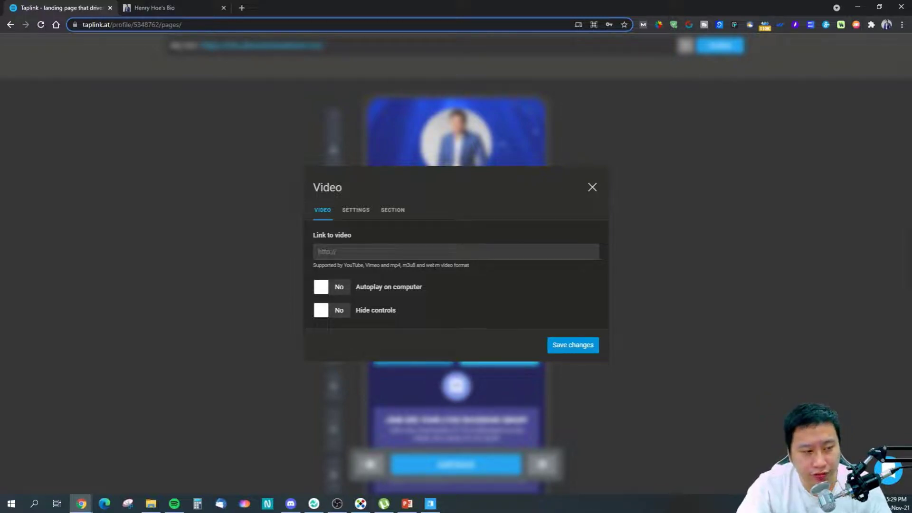
left_click(355, 211)
left_click(392, 215)
left_click(352, 92)
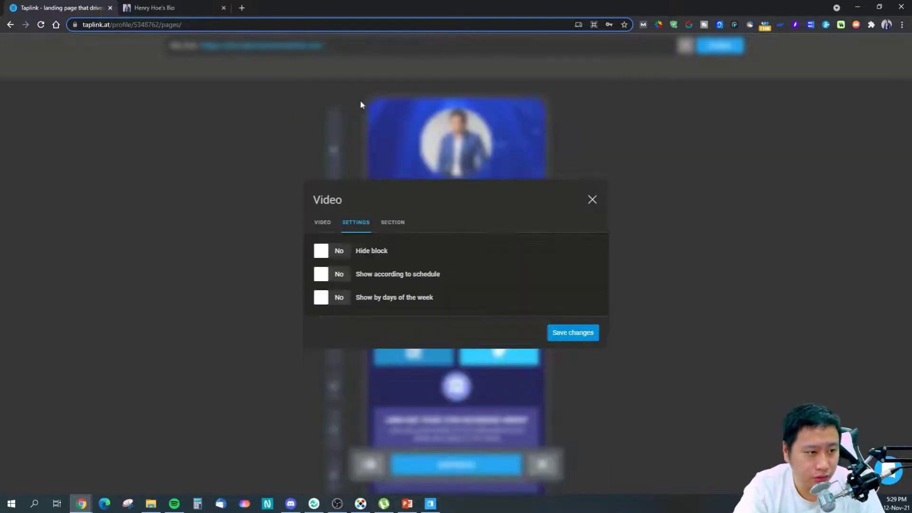
left_click(592, 200)
Start a new image carousel block, look over its slide and image options, and close it unsaved.
left_click(450, 468)
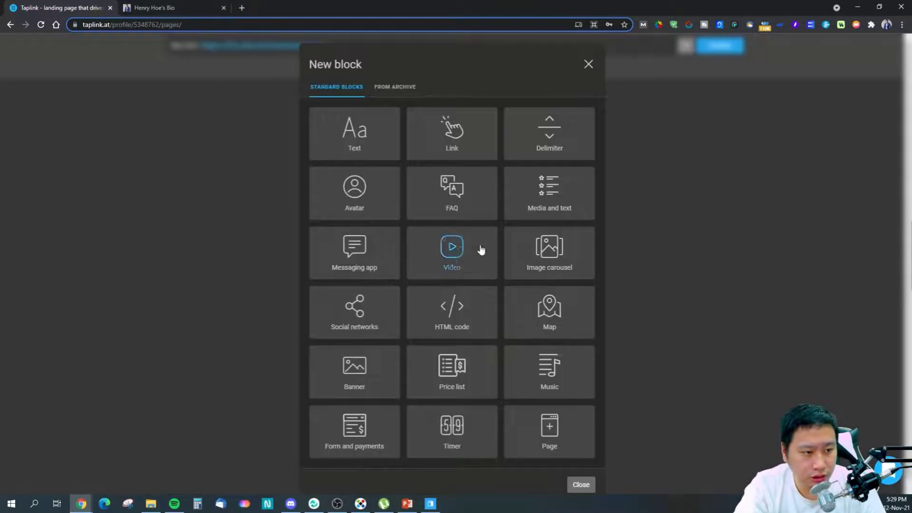
left_click(552, 258)
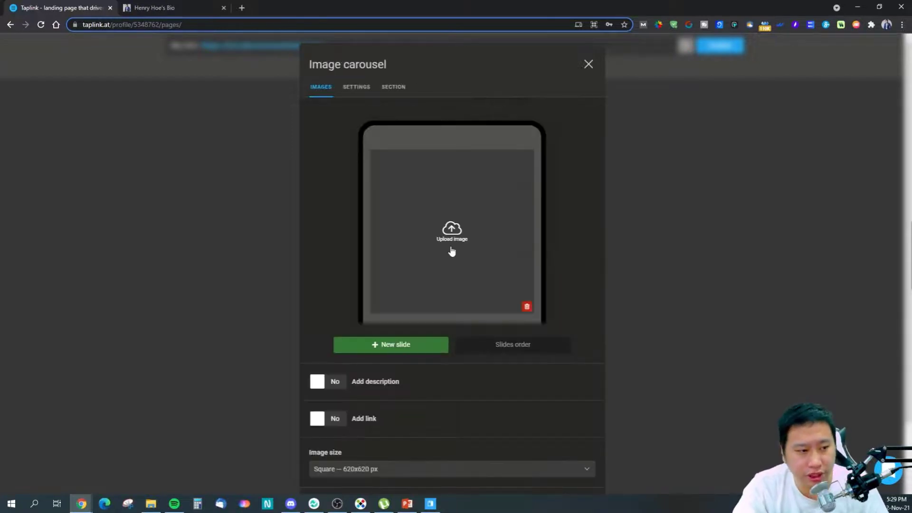
left_click(588, 64)
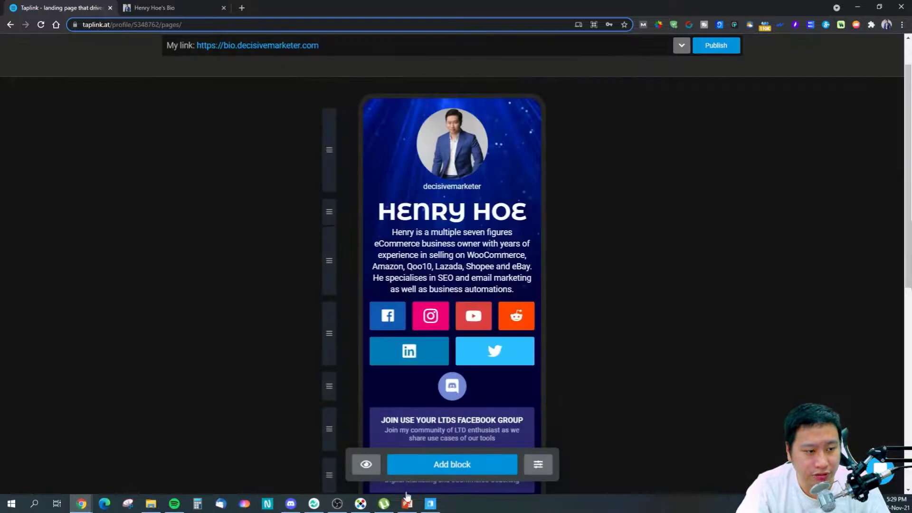
Start a new map block, look at its map and marker options, and close it unsaved.
left_click(447, 468)
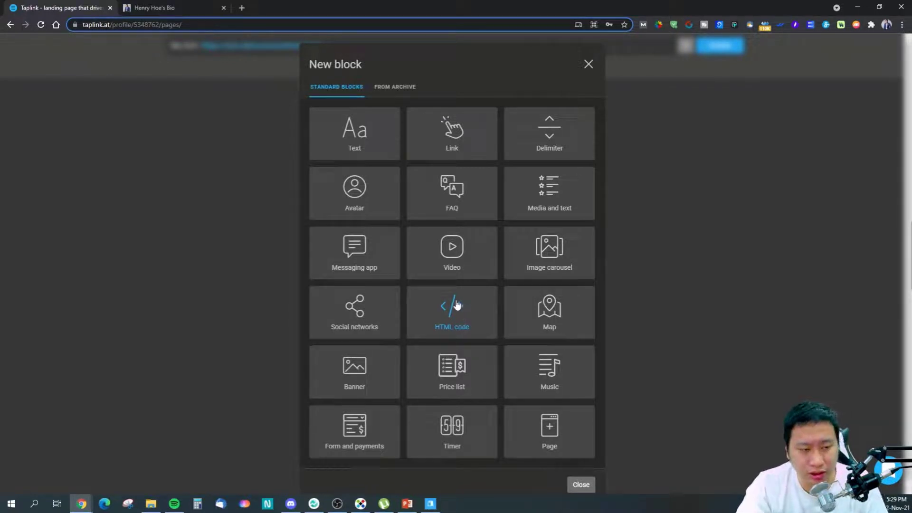
left_click(546, 330)
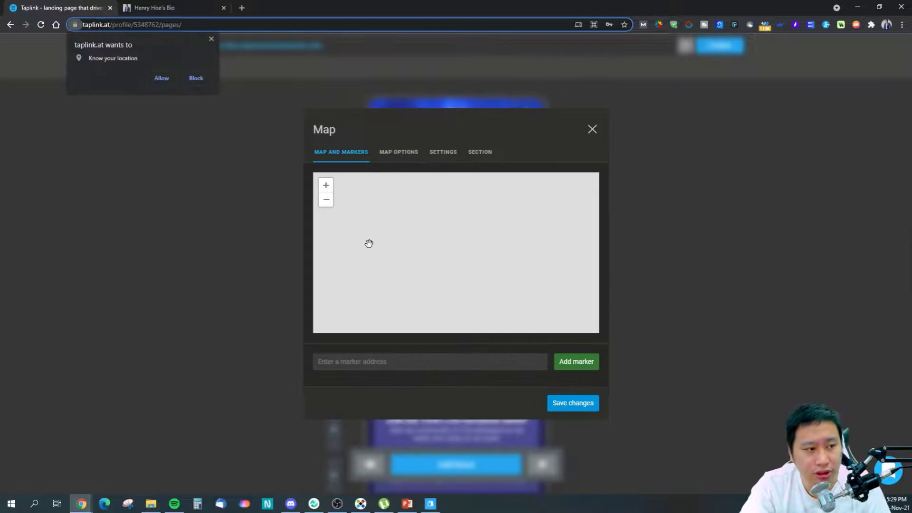
left_click(592, 130)
Start a new countdown timer block with the timer type set to Until certain date.
left_click(444, 463)
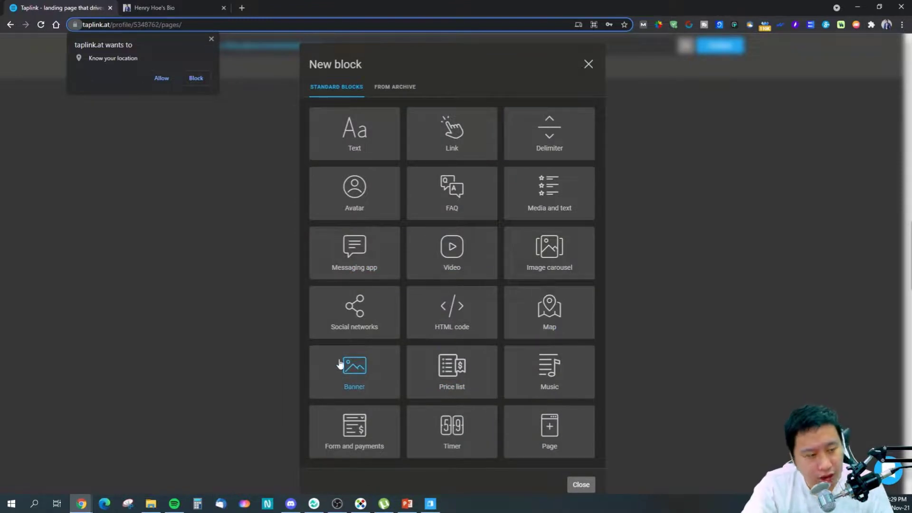
scroll(354, 366, "down", 1)
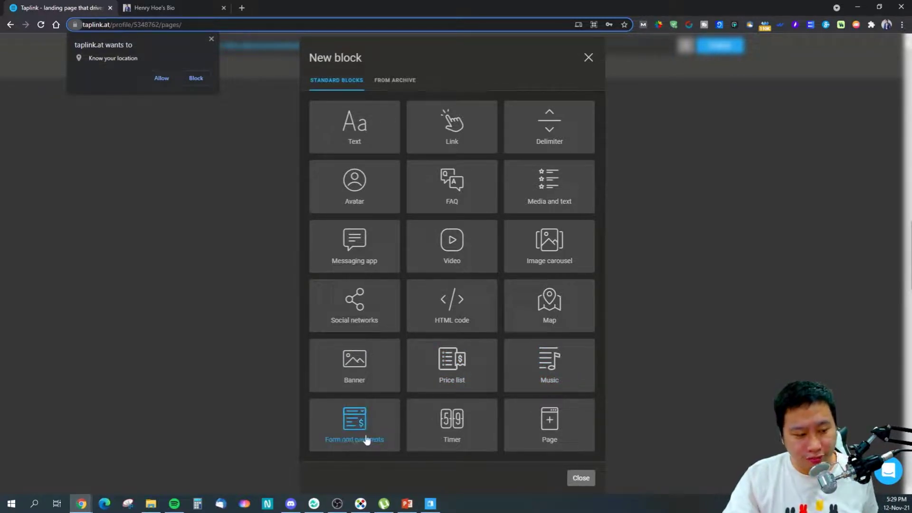
left_click(464, 435)
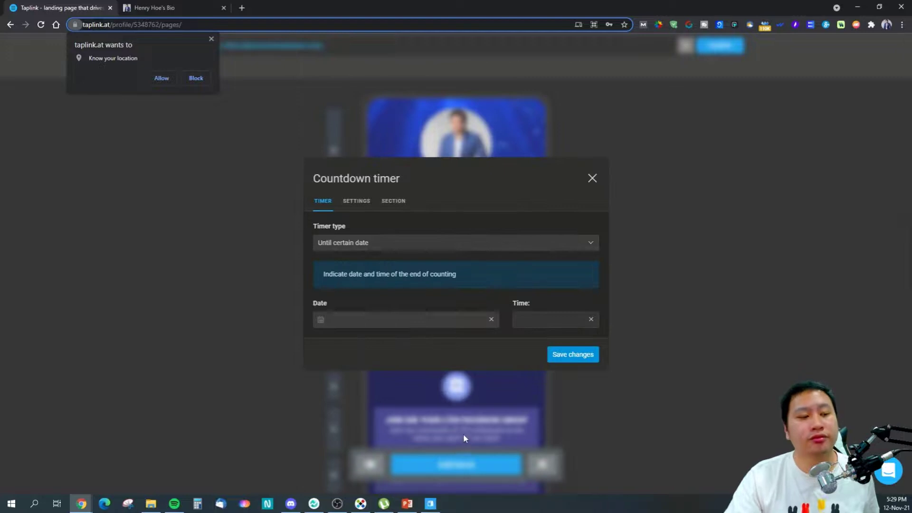
left_click(361, 248)
left_click(364, 255)
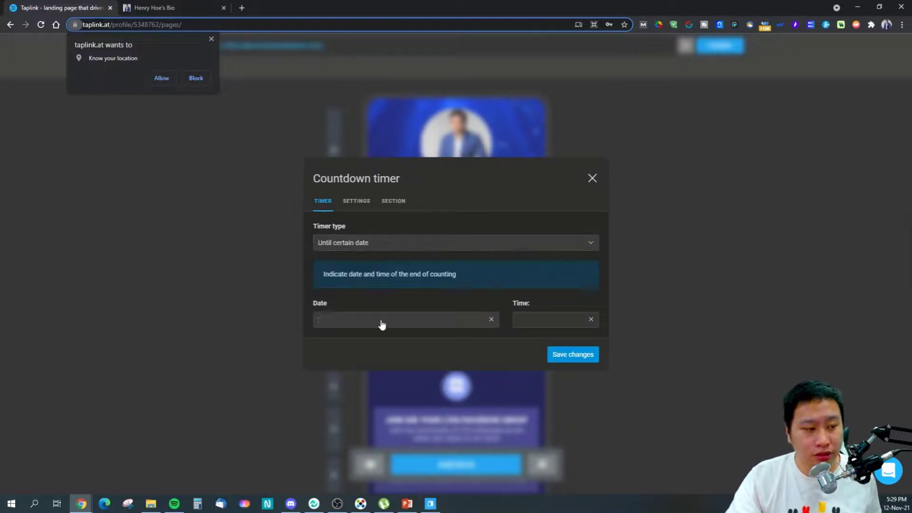
Set the countdown's end to 12 November 2021 at 18:55 and save the timer block to the page.
left_click(381, 321)
left_click(432, 403)
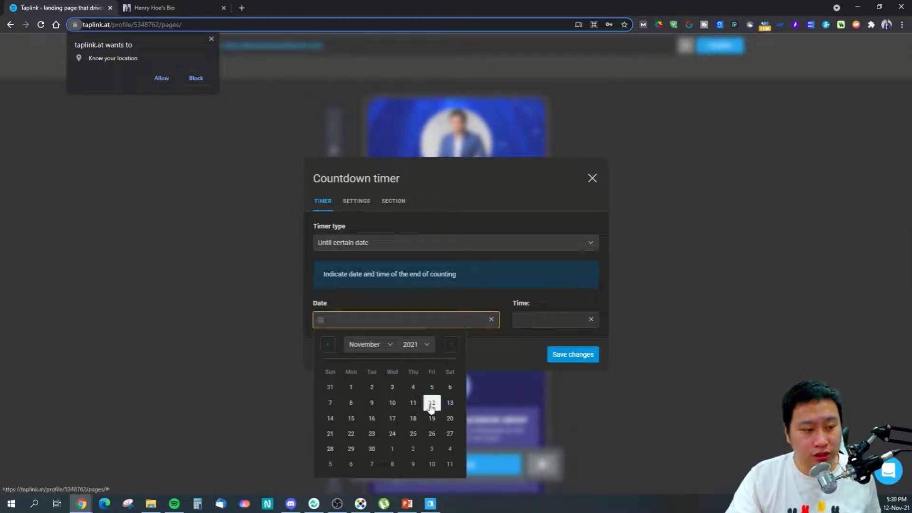
left_click(546, 325)
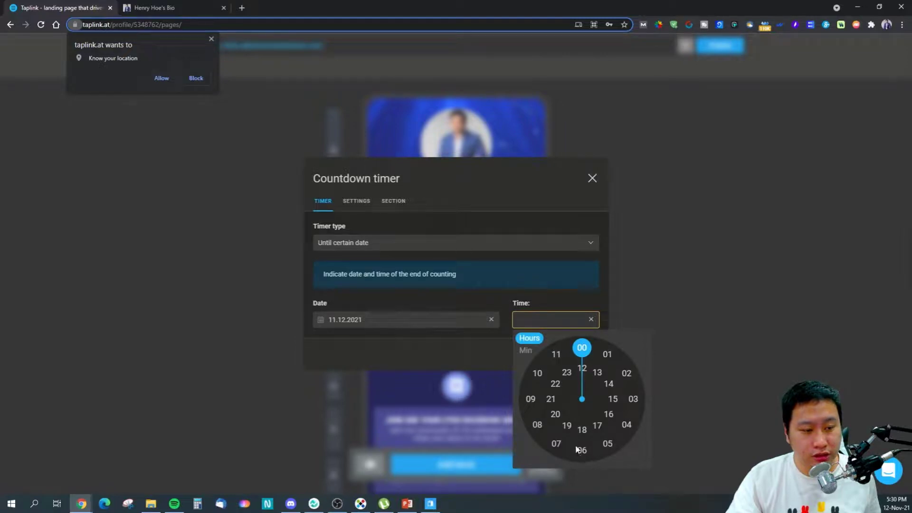
left_click(580, 429)
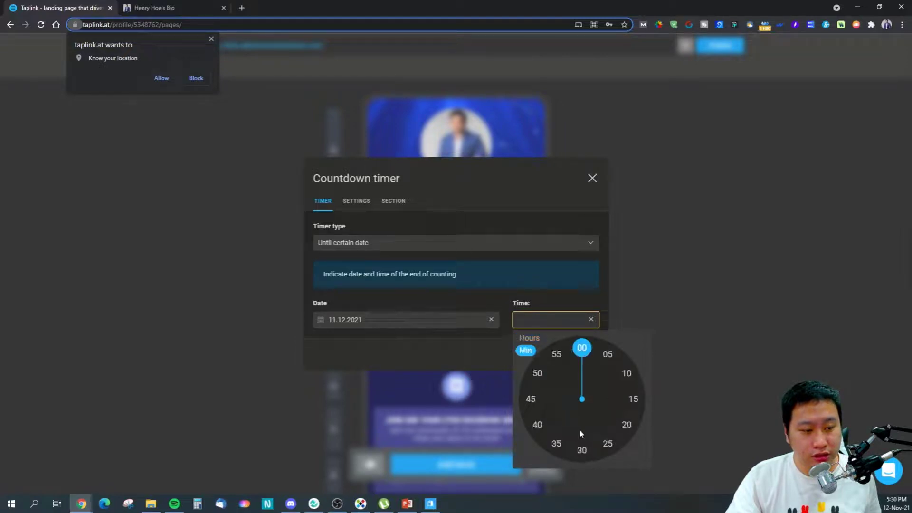
left_click(557, 355)
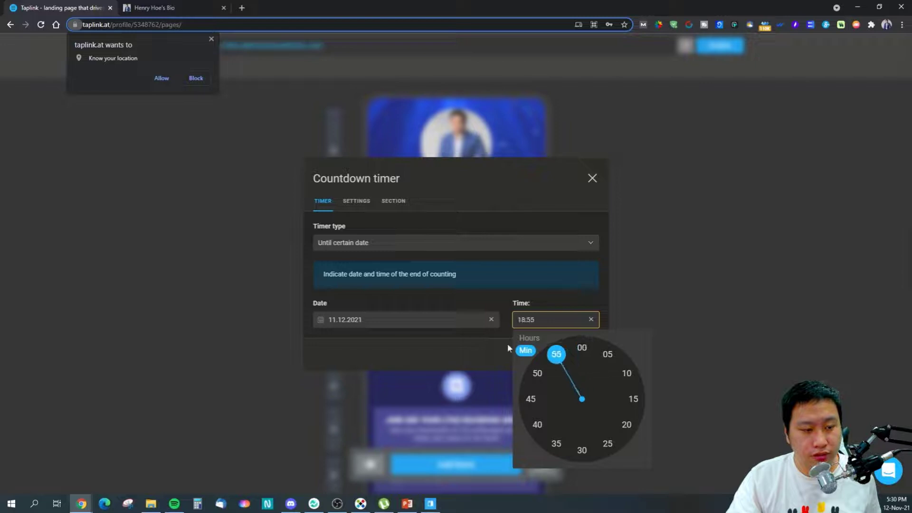
left_click(569, 356)
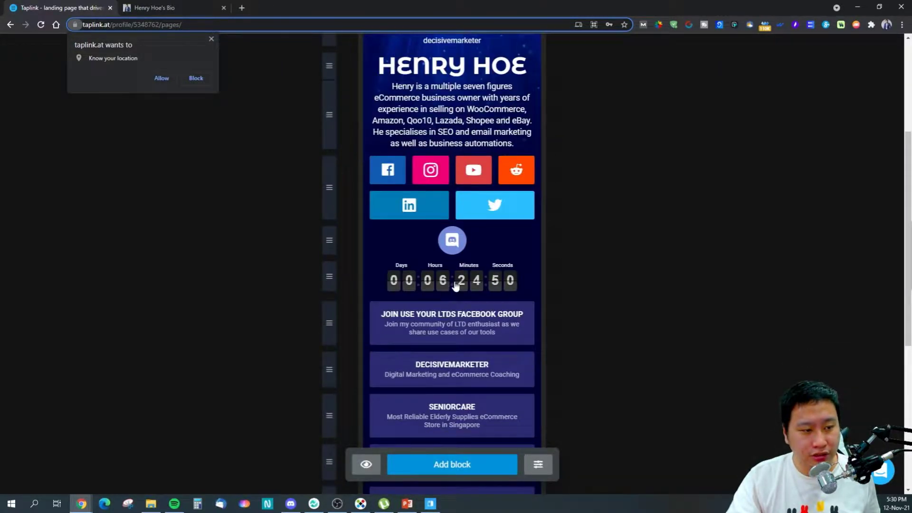
Delete the countdown timer block from the page.
left_click(450, 283)
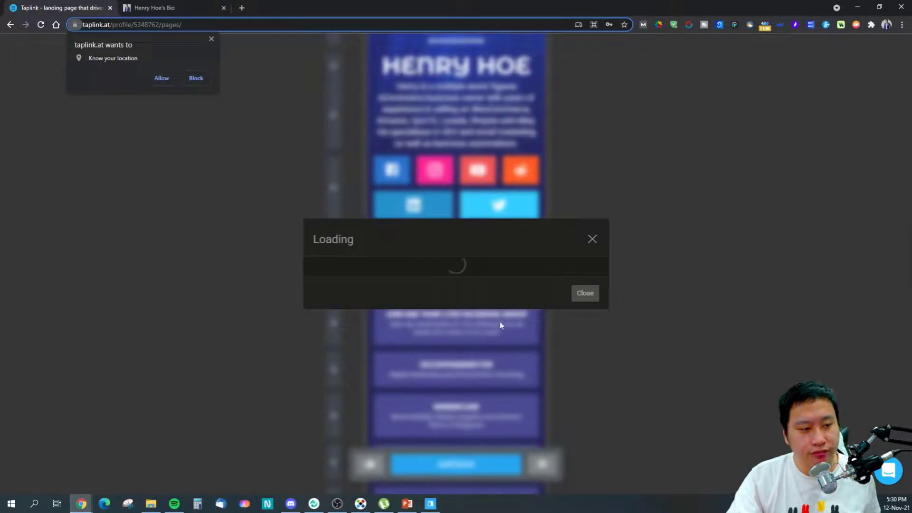
left_click(331, 355)
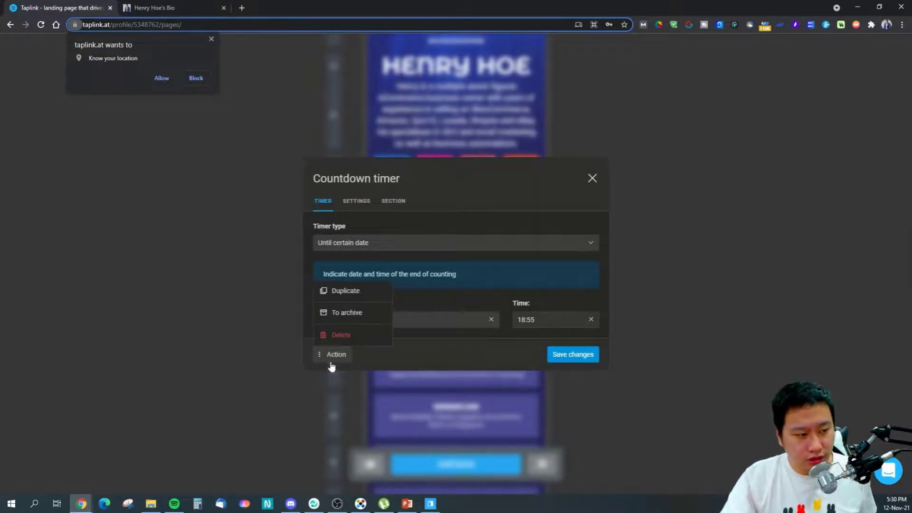
left_click(341, 334)
left_click(476, 283)
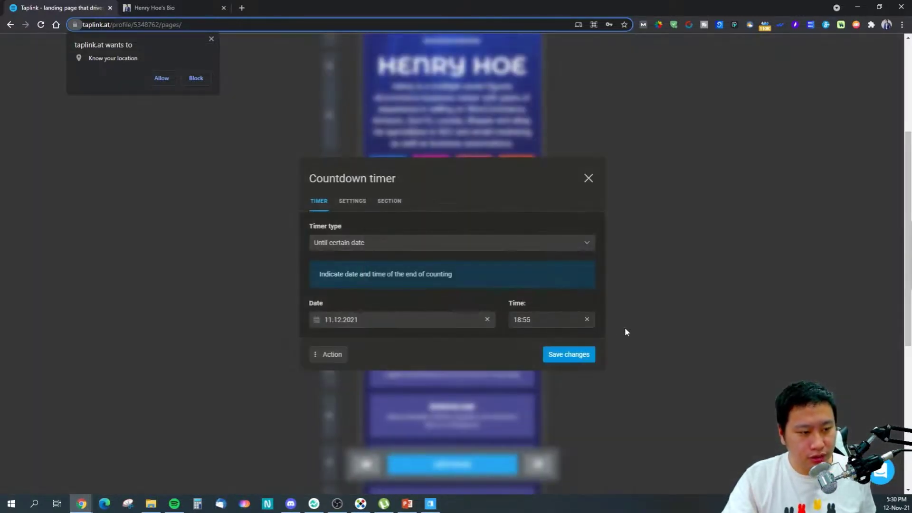
left_click(639, 316)
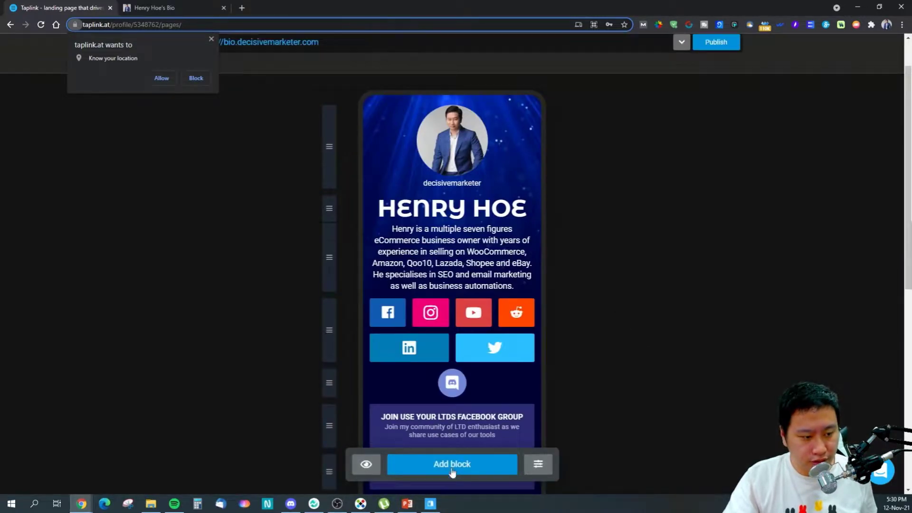
Review the standard block types available for the main page and close the list without adding one.
left_click(451, 464)
scroll(522, 332, "down", 1)
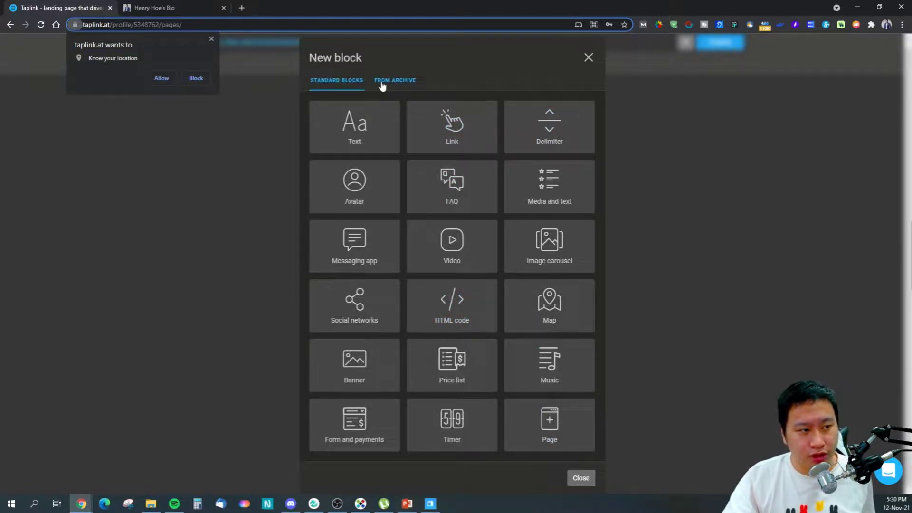
left_click(588, 58)
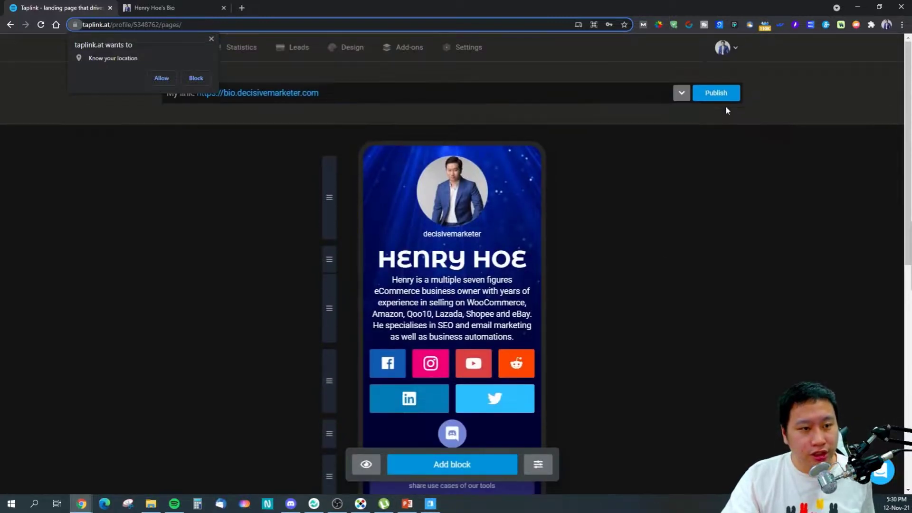
Look through the page's publishing options for link sharing, QR code and website widget, and close them.
left_click(717, 93)
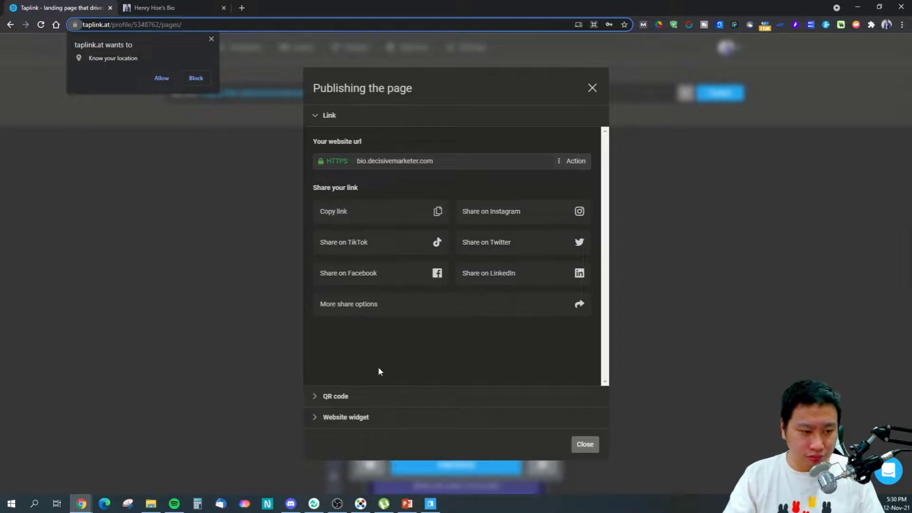
left_click(387, 397)
left_click(340, 118)
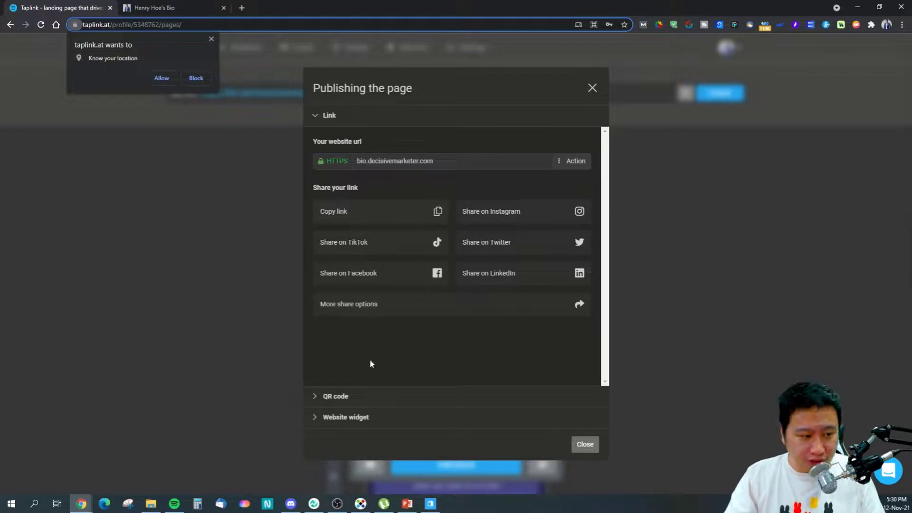
left_click(356, 403)
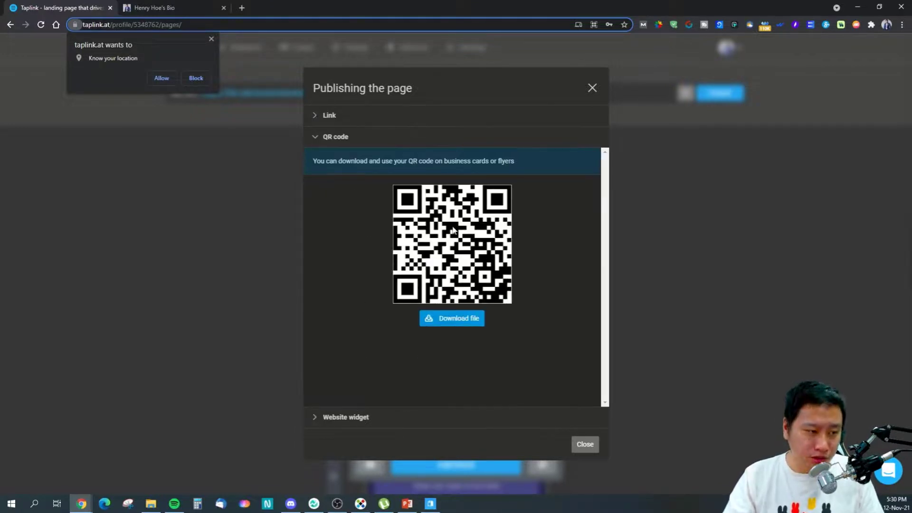
left_click(369, 421)
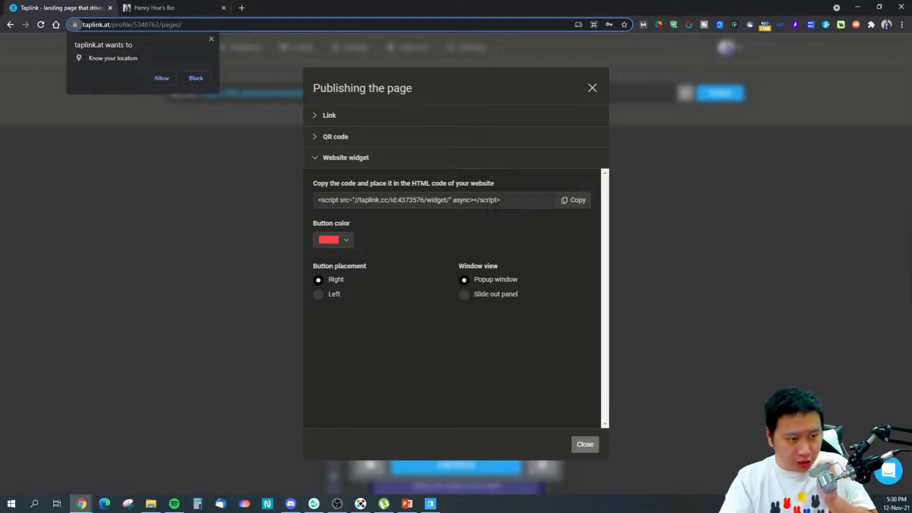
left_click(592, 88)
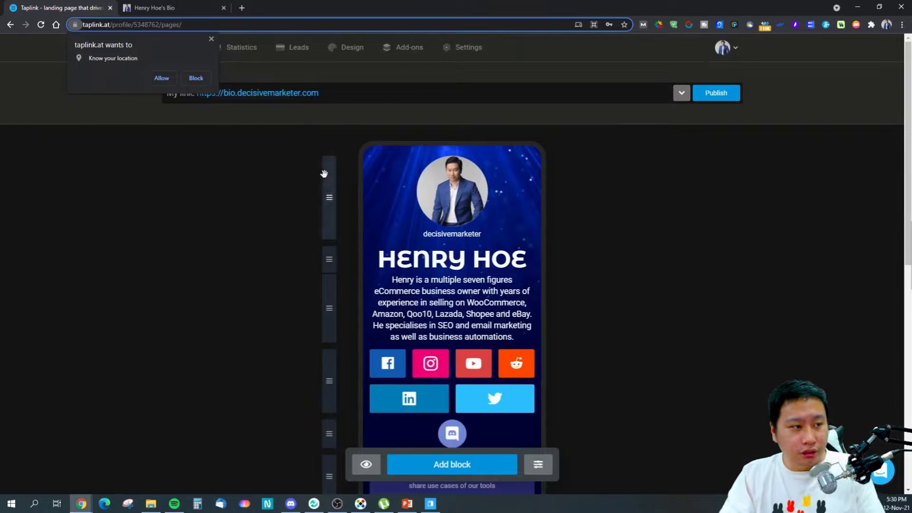
Dismiss the location access request and briefly view the site's list of pages.
left_click(211, 39)
scroll(612, 279, "down", 3)
scroll(598, 281, "up", 3)
left_click(682, 93)
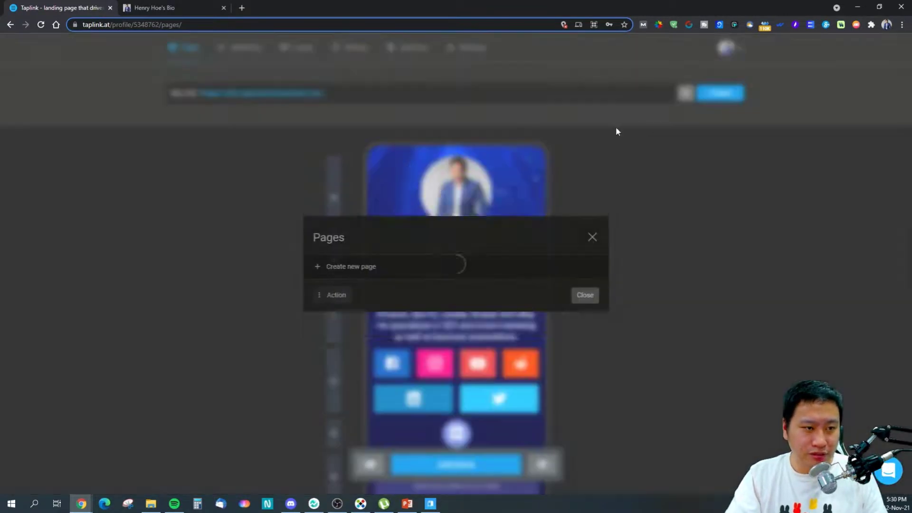
left_click(592, 209)
scroll(445, 250, "down", 7)
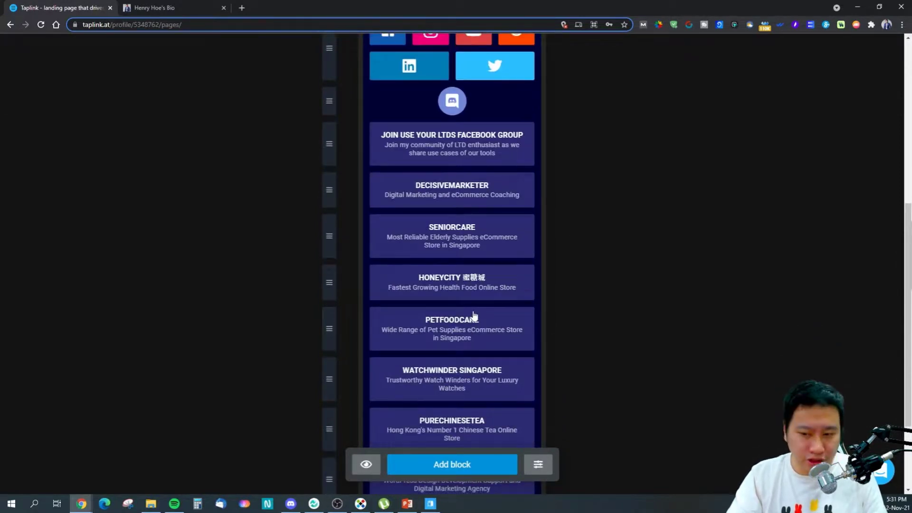
scroll(480, 314, "up", 7)
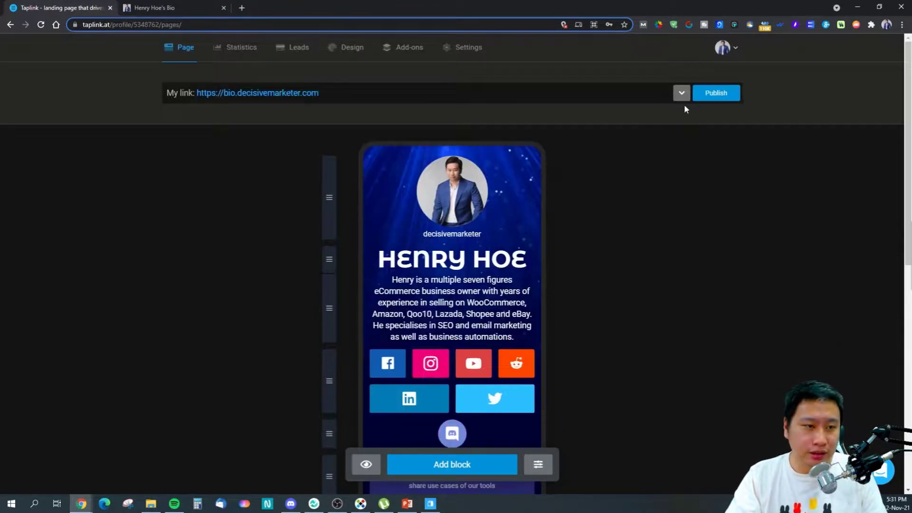
Switch the editor from the main page to the Instagram page in the site's list of pages.
left_click(680, 95)
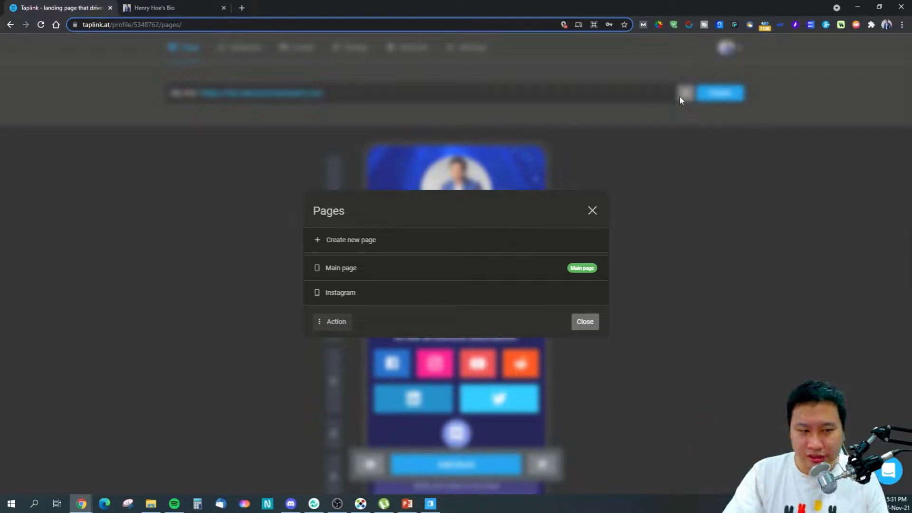
left_click(586, 327)
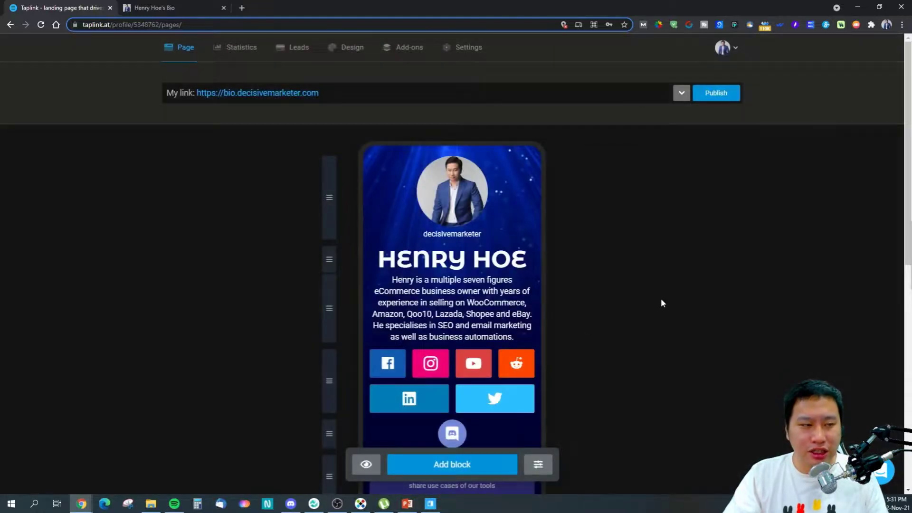
left_click(682, 94)
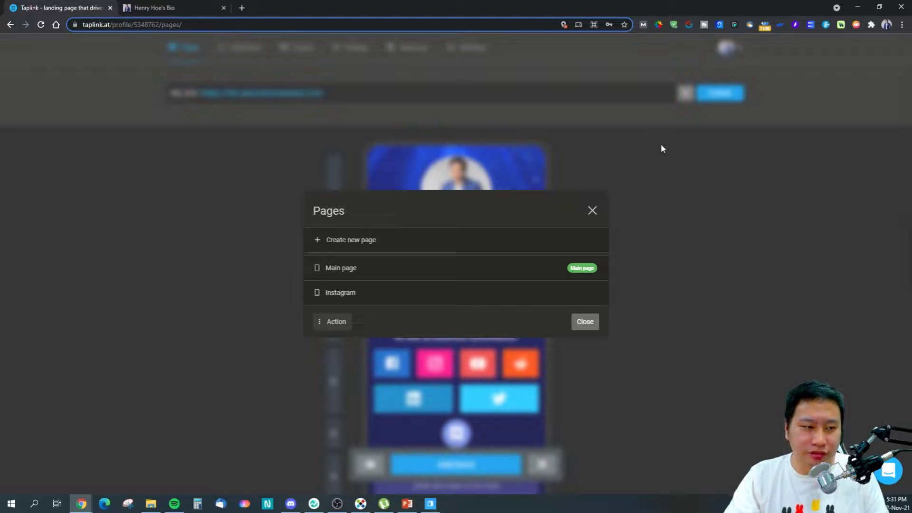
left_click(423, 292)
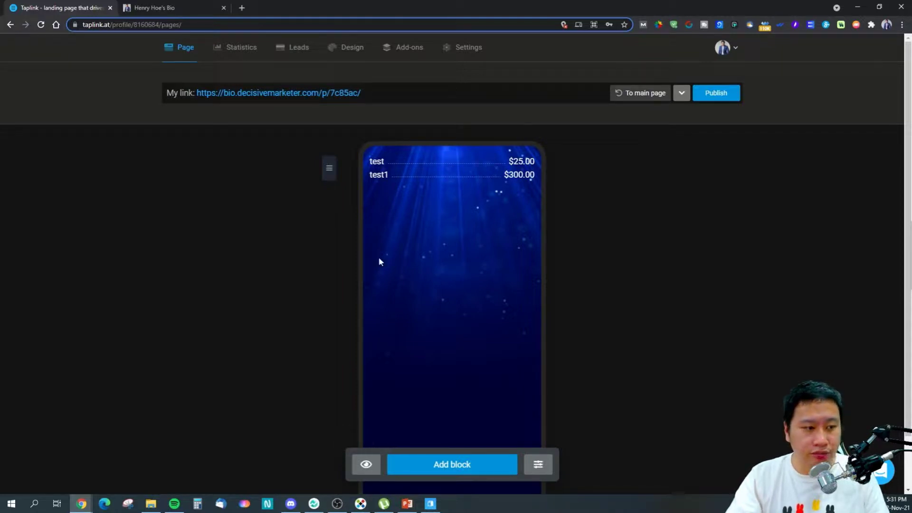
Look over the block types that can be added to the Instagram page and close the list without adding any.
left_click(445, 475)
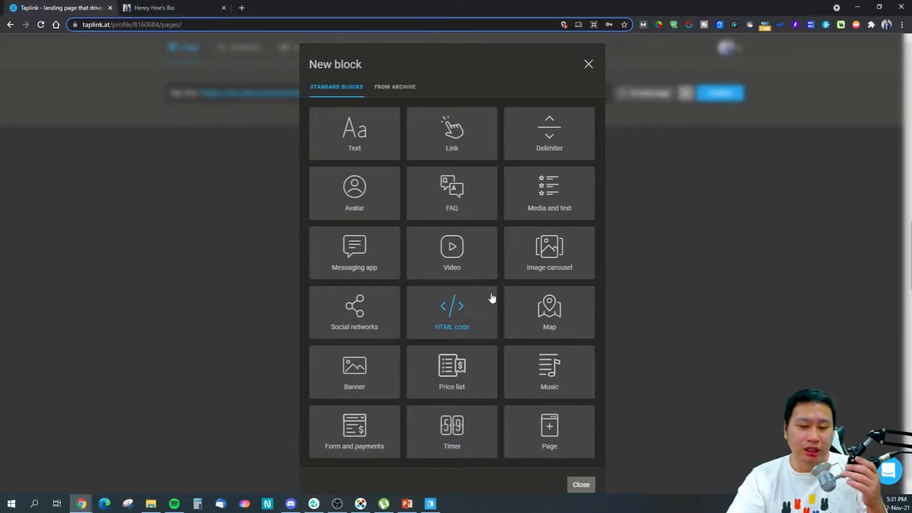
scroll(480, 261, "down", 1)
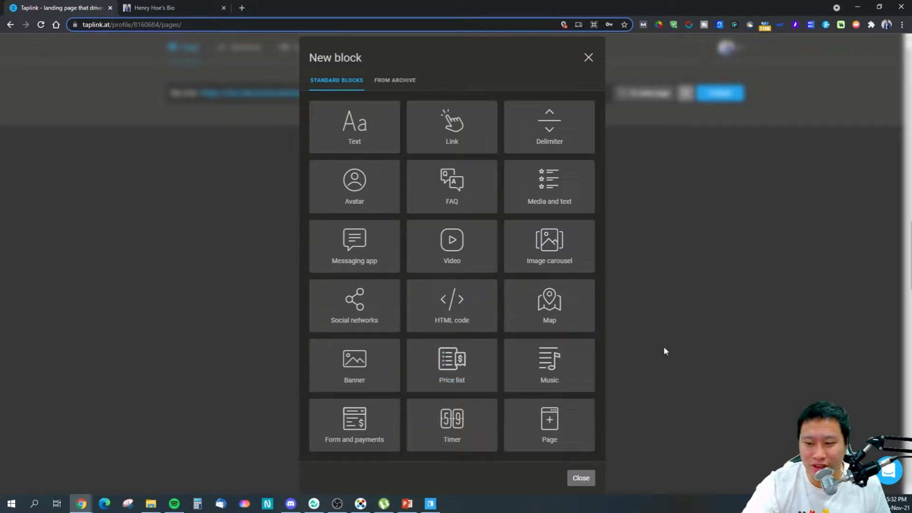
left_click(581, 478)
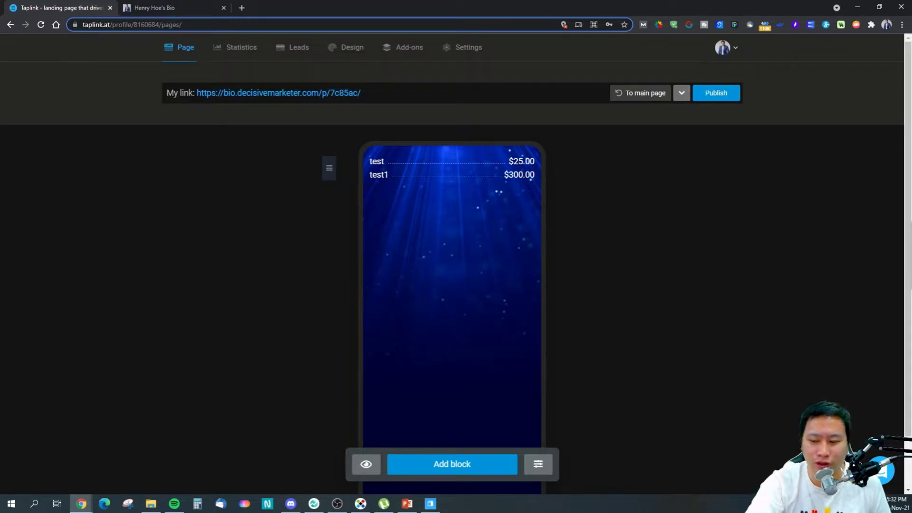
key("alt+Tab")
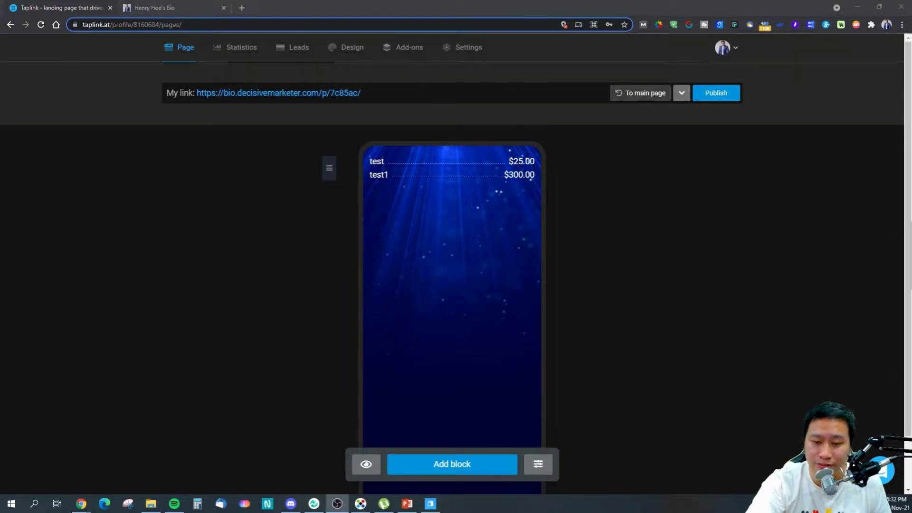